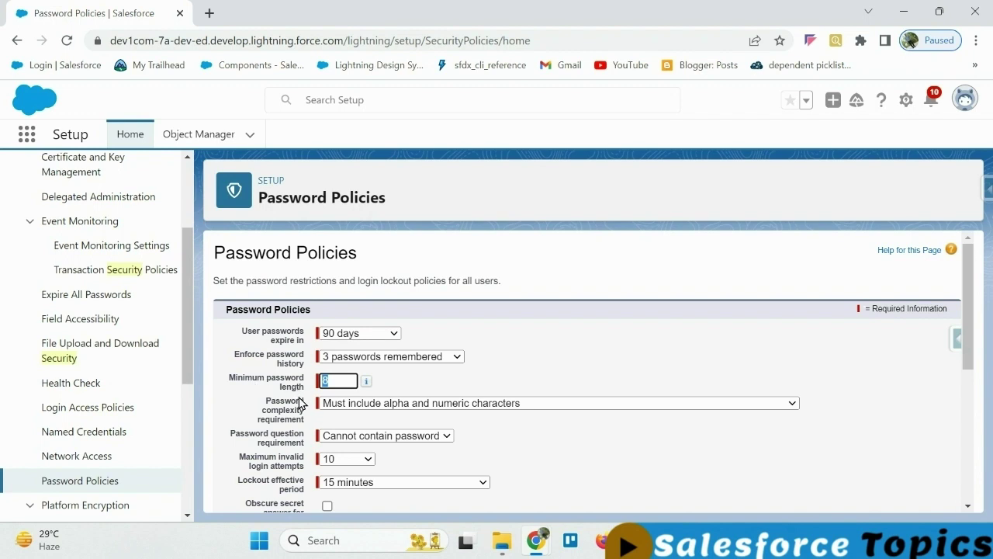
Step: Review the organization's password policy settings, including the minimum password length
scroll(310, 431, "down", 1)
scroll(310, 432, "down", 3)
left_click_drag(239, 378, 306, 386)
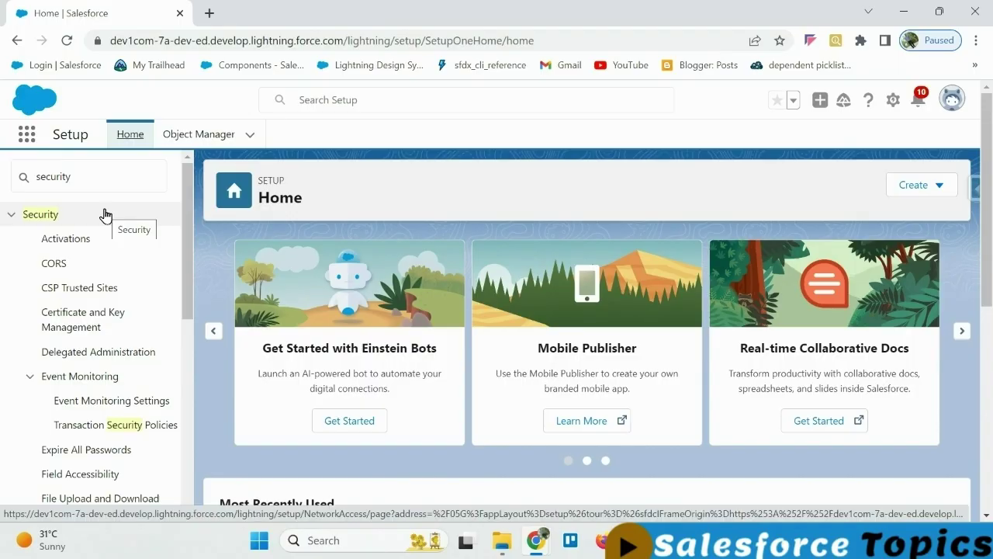
Step: Open the Network Access page from the Security settings in Setup
left_click(90, 179)
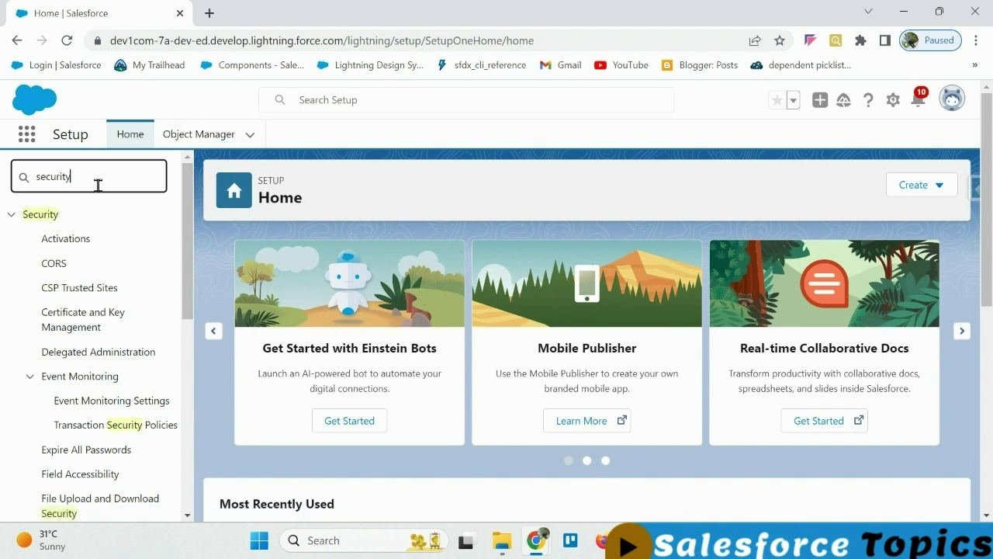
scroll(129, 306, "down", 1)
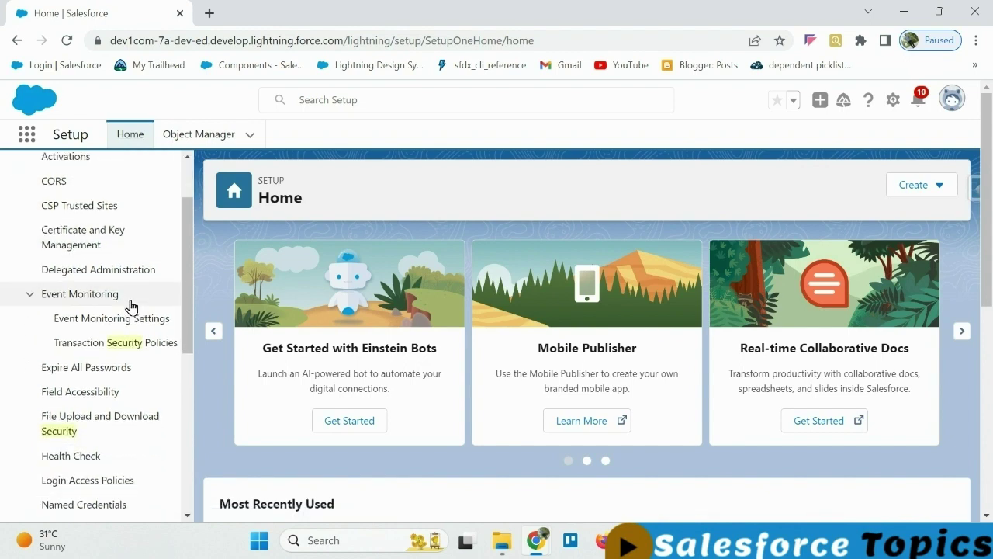
scroll(131, 306, "down", 1)
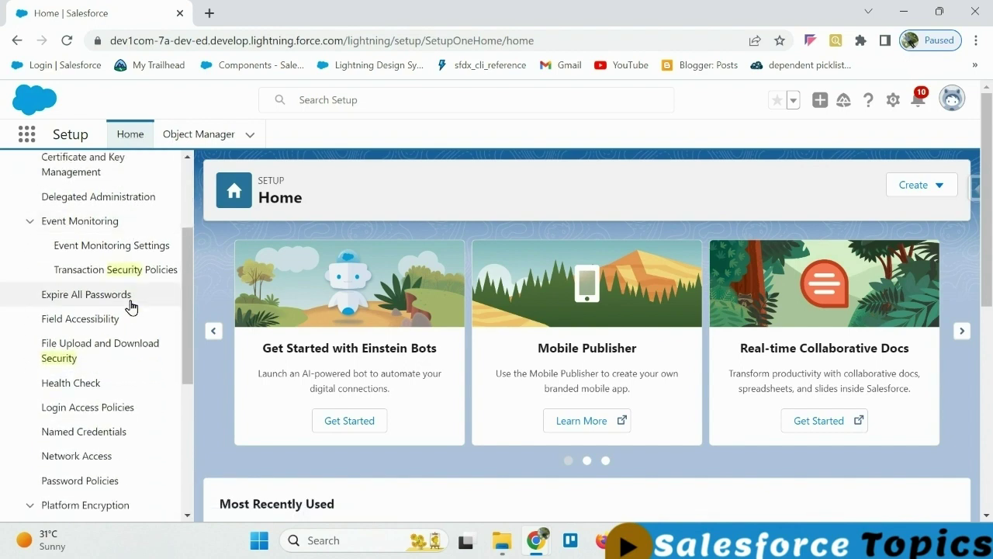
left_click(96, 458)
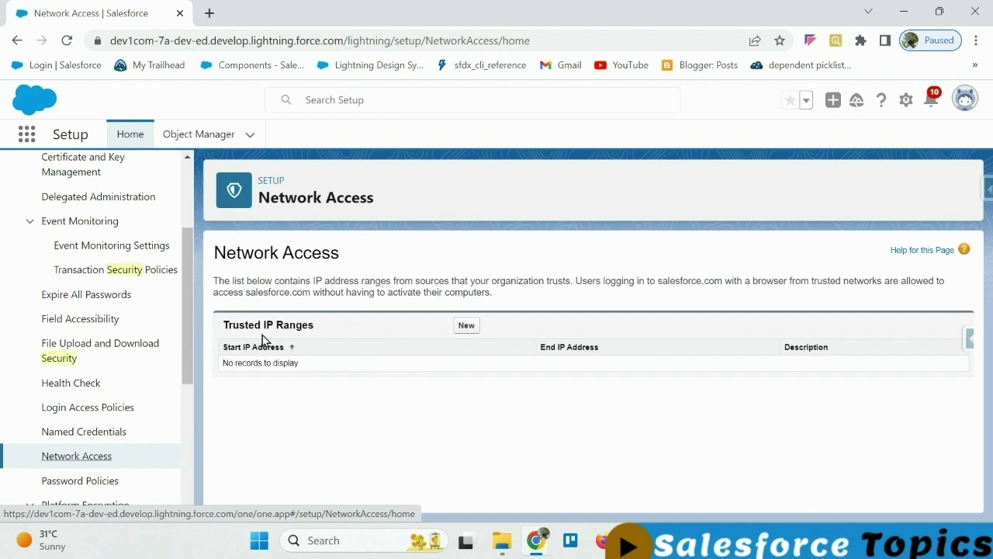
Step: Create and save a trusted IP range from 99.87.4.0 to 99.87.31.255 for the organization
left_click(466, 326)
left_click(427, 378)
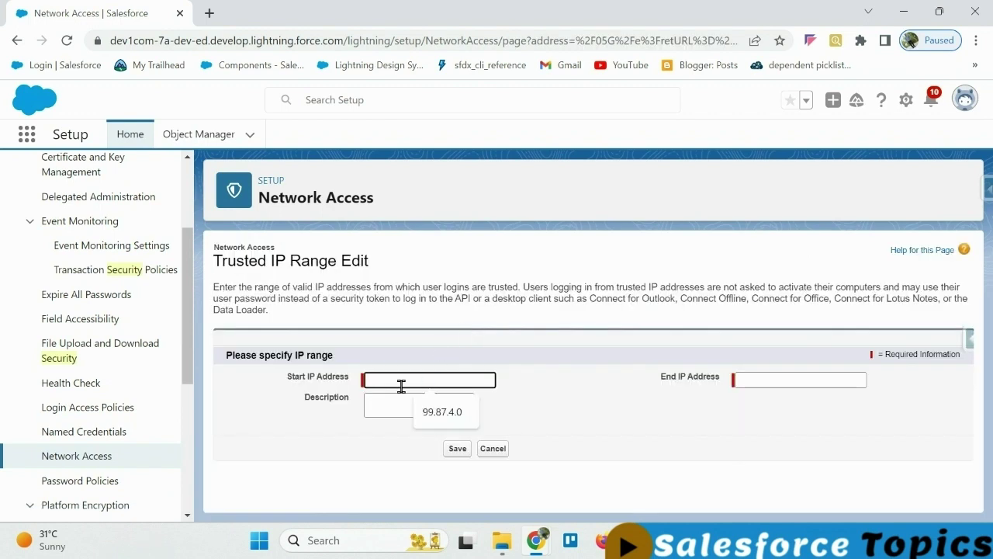
left_click(441, 412)
left_click(737, 380)
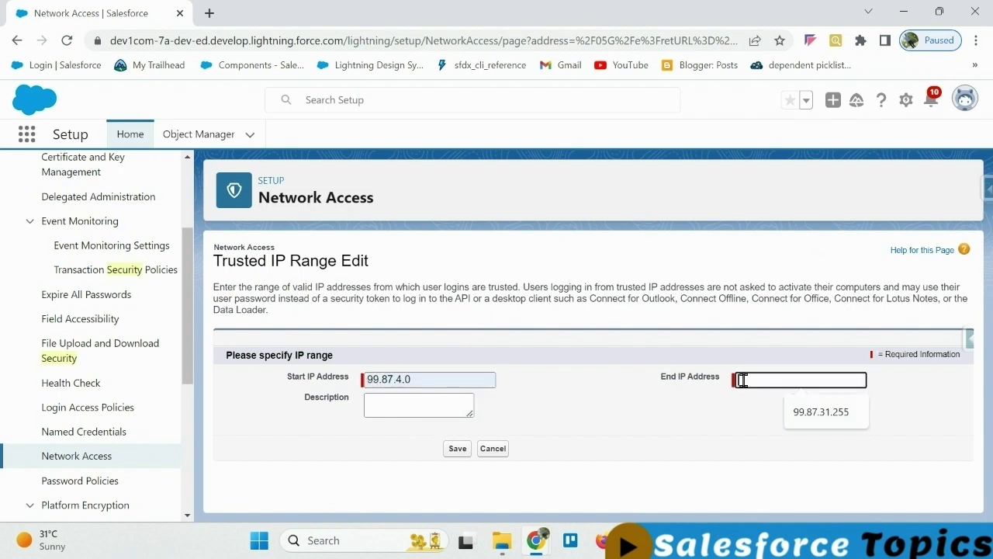
left_click(825, 424)
left_click(457, 449)
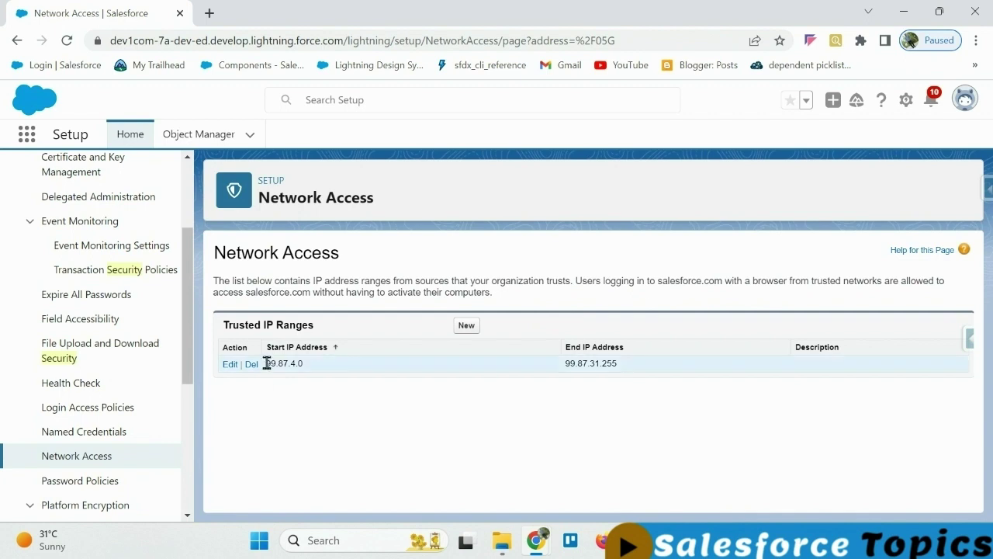
Step: Check the start and end addresses of the saved trusted IP range
left_click_drag(266, 363, 323, 375)
left_click_drag(565, 363, 613, 364)
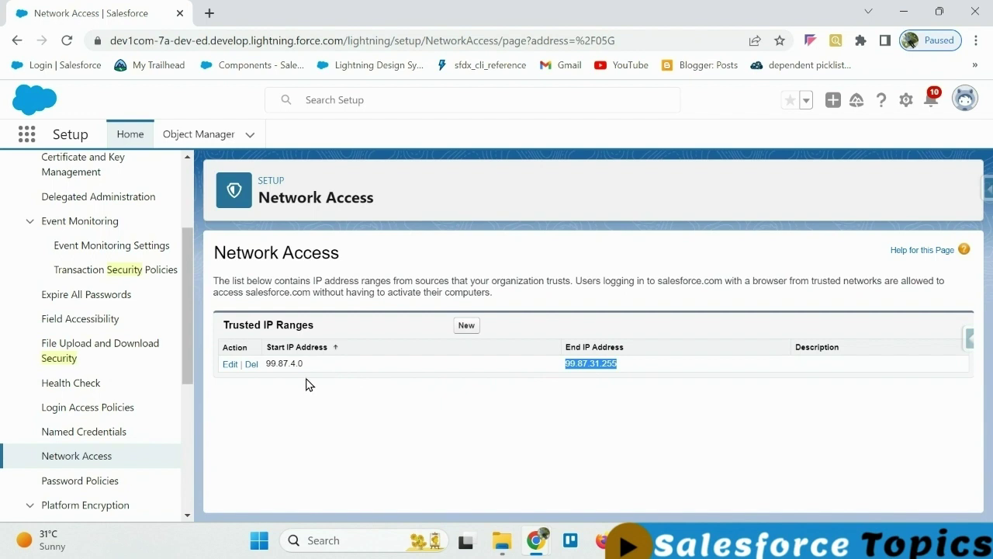
left_click(304, 400)
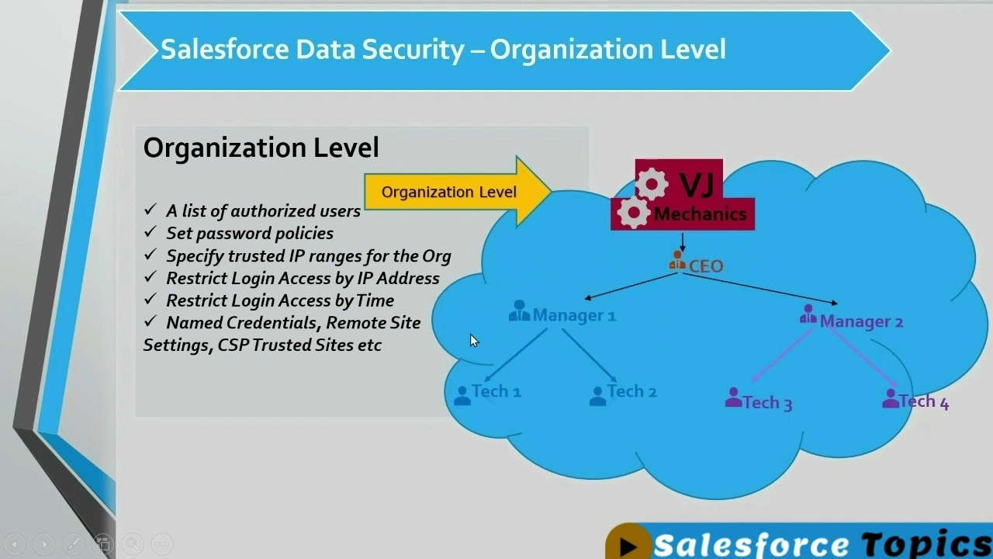
Step: Switch from the slides to Salesforce Setup, search for "Profile", and open the Profiles page
key("alt+Tab")
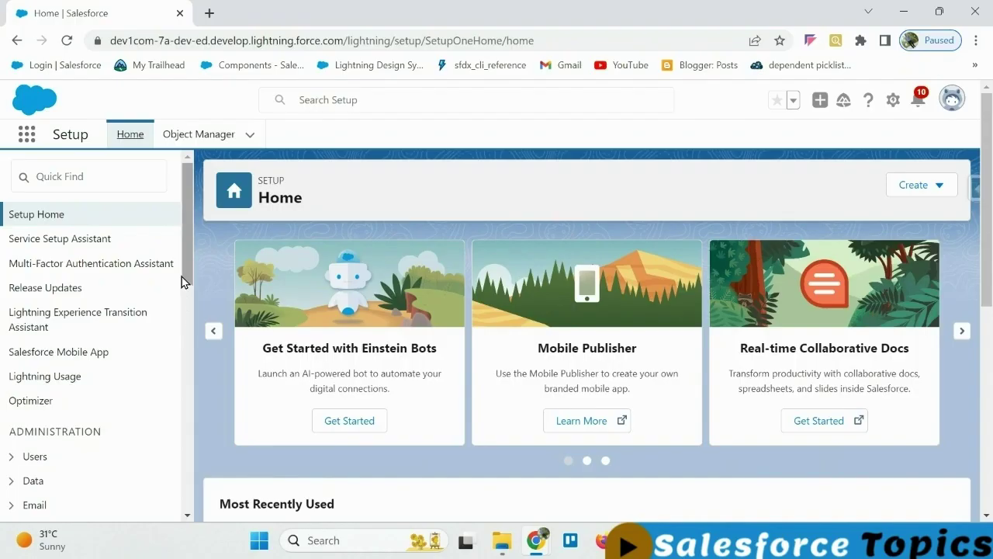
left_click(101, 178)
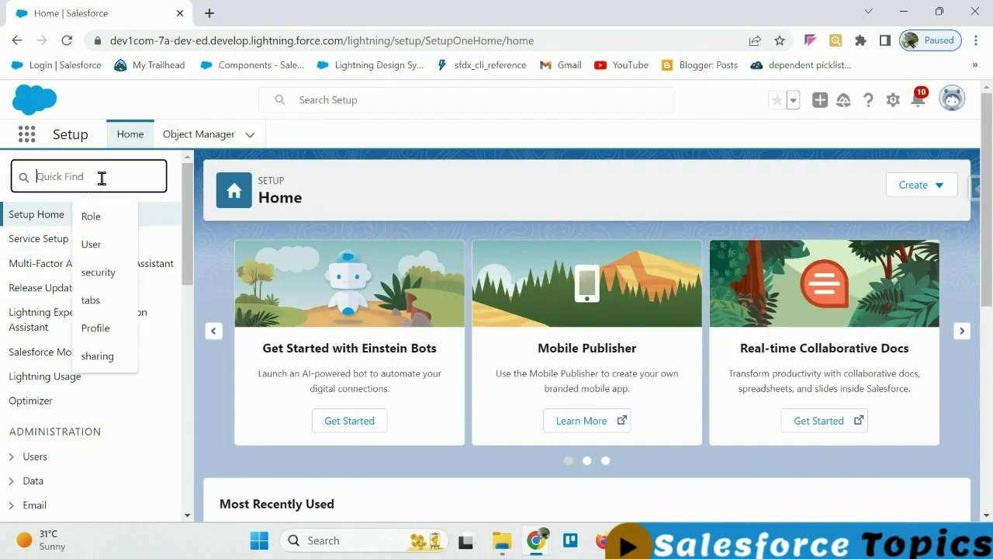
type("P")
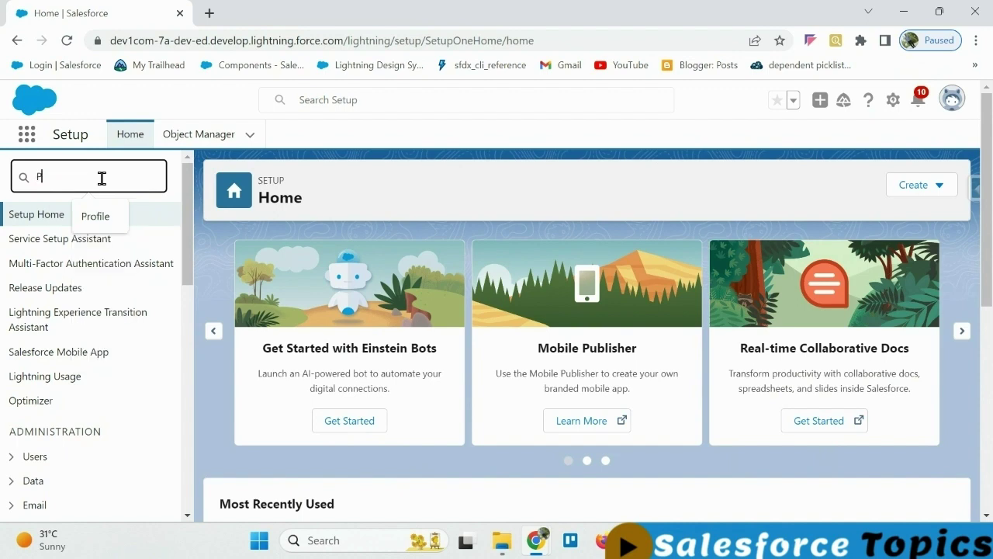
type("rofil")
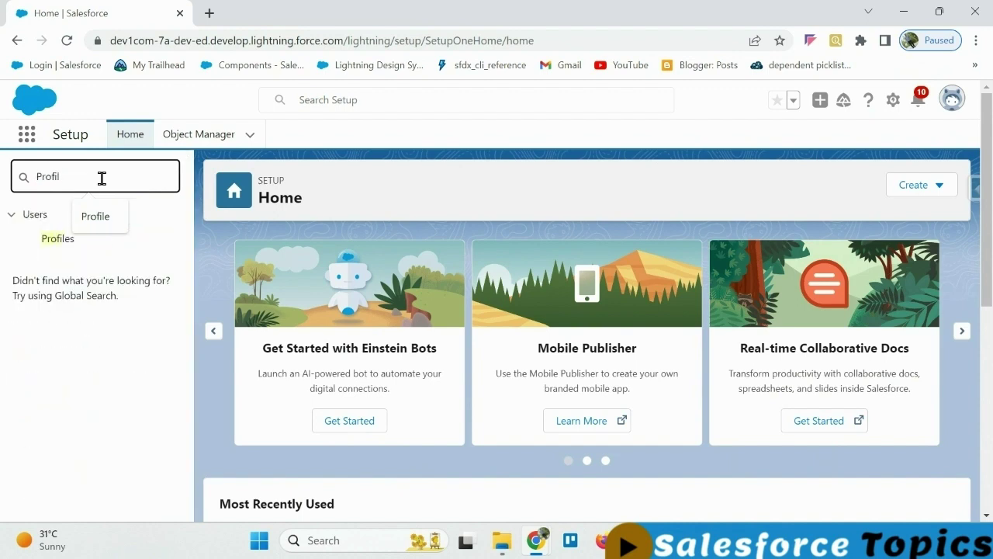
type("e")
left_click(64, 238)
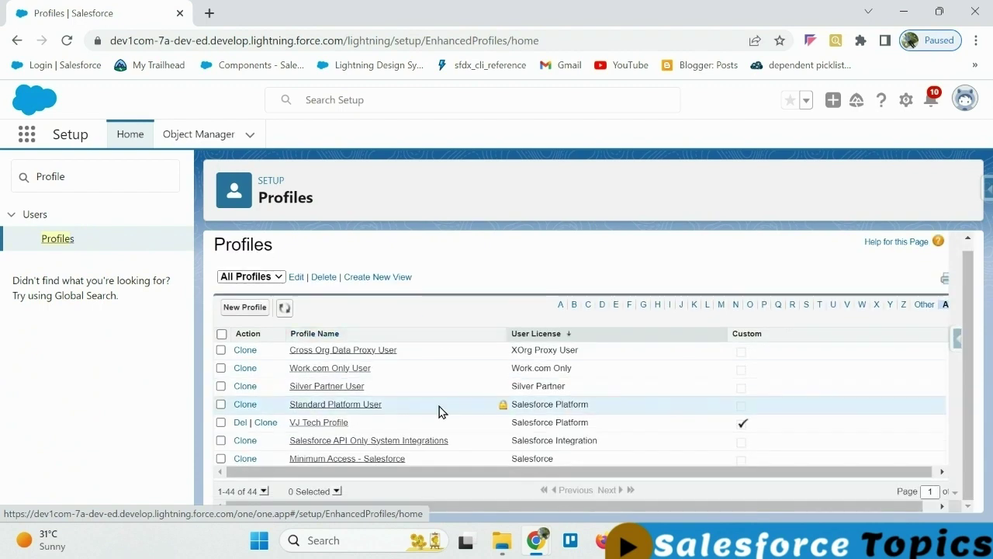
Step: Open the VJ Tech Profile and go to its Login IP Ranges settings
left_click(317, 422)
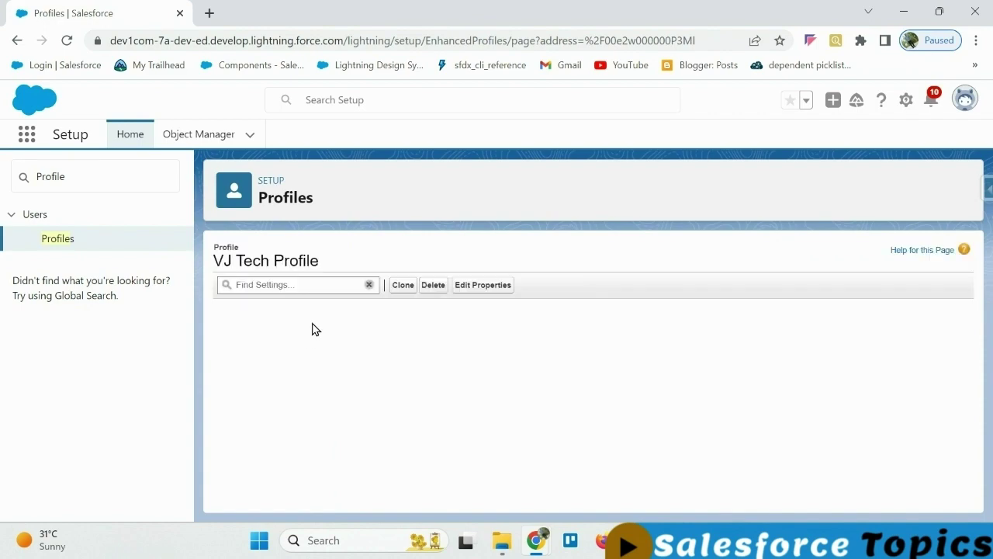
scroll(489, 373, "down", 2)
scroll(494, 378, "down", 6)
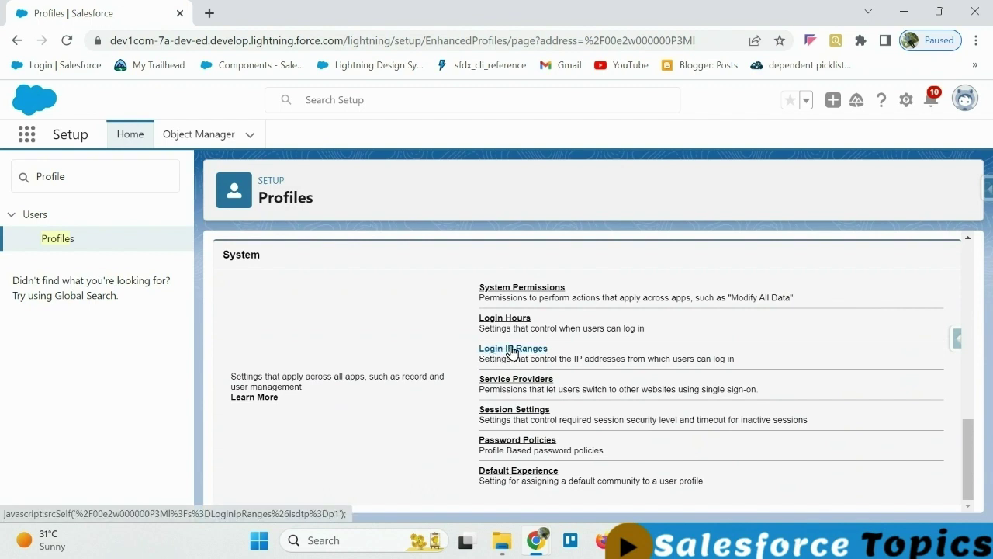
left_click(512, 349)
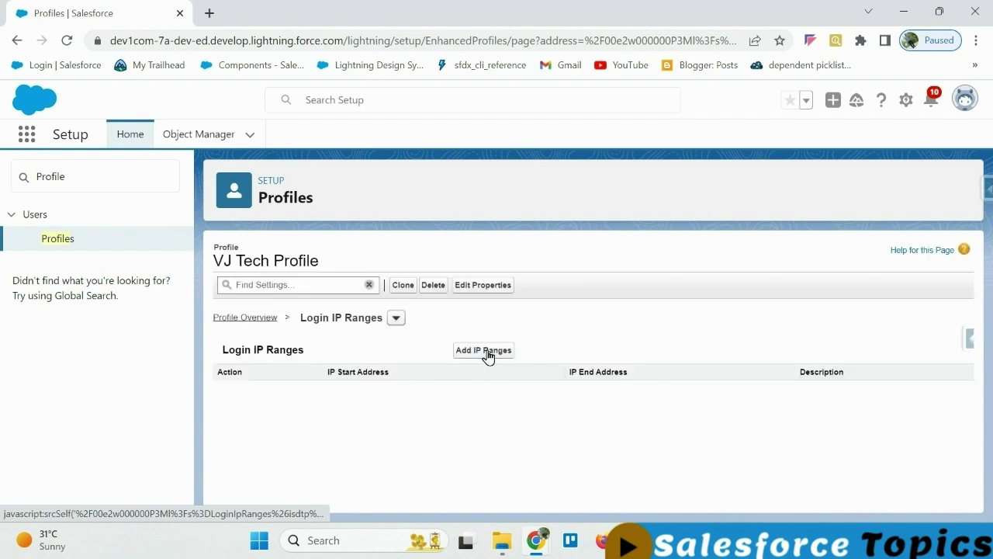
Step: Add a login IP range from 1.10.10.0 to 1.10.10.100, allowing it to be saved although it excludes the current IP address
left_click(487, 354)
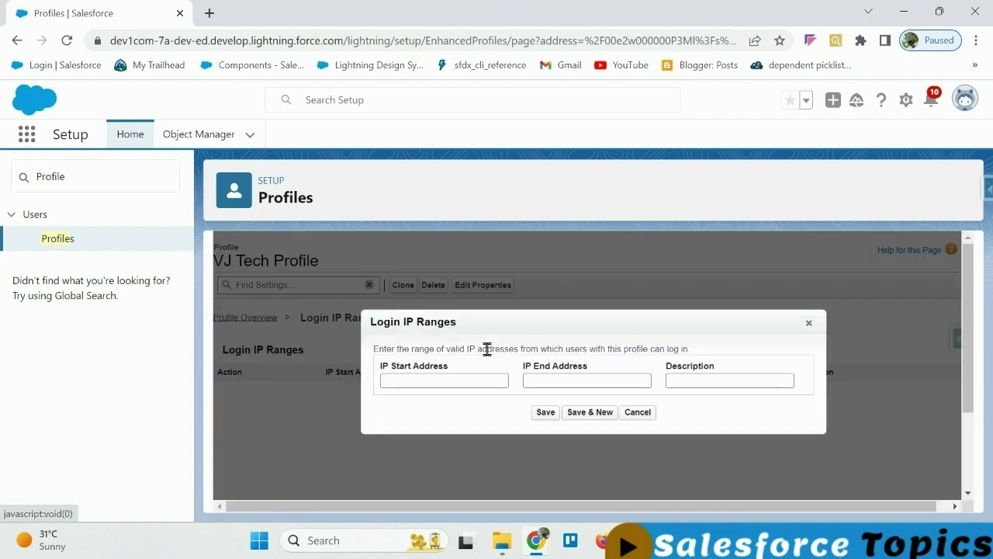
left_click(443, 384)
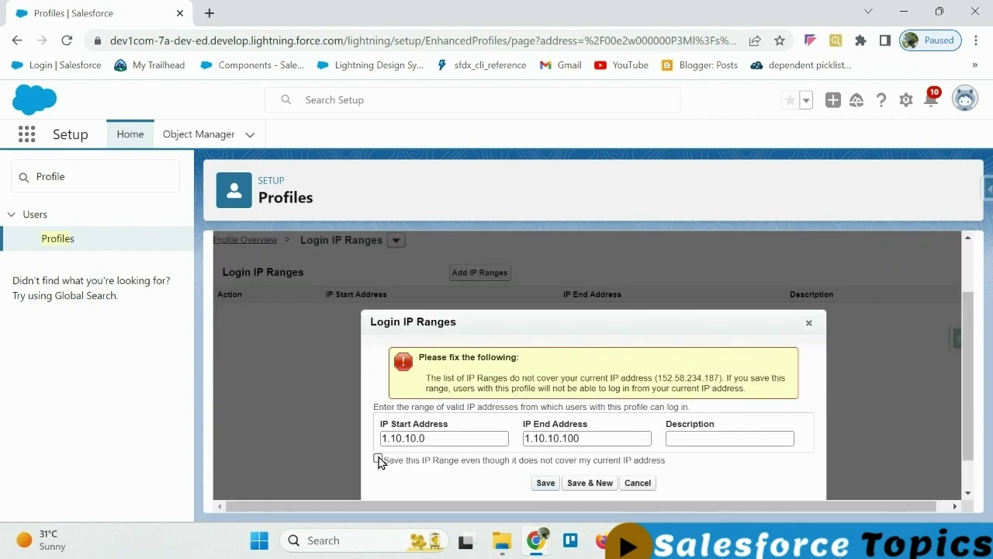
left_click(379, 458)
left_click(543, 484)
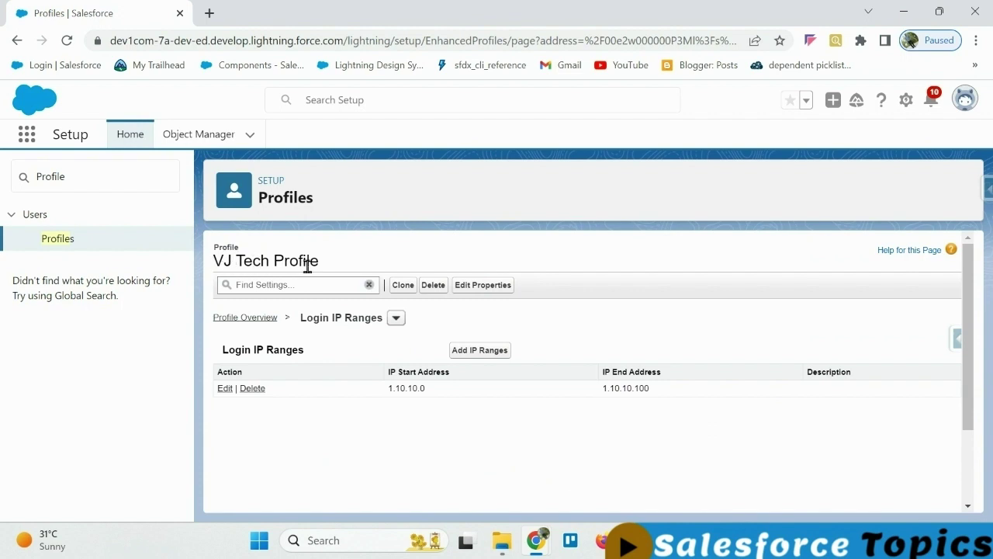
double_click(397, 388)
left_click_drag(600, 388, 656, 394)
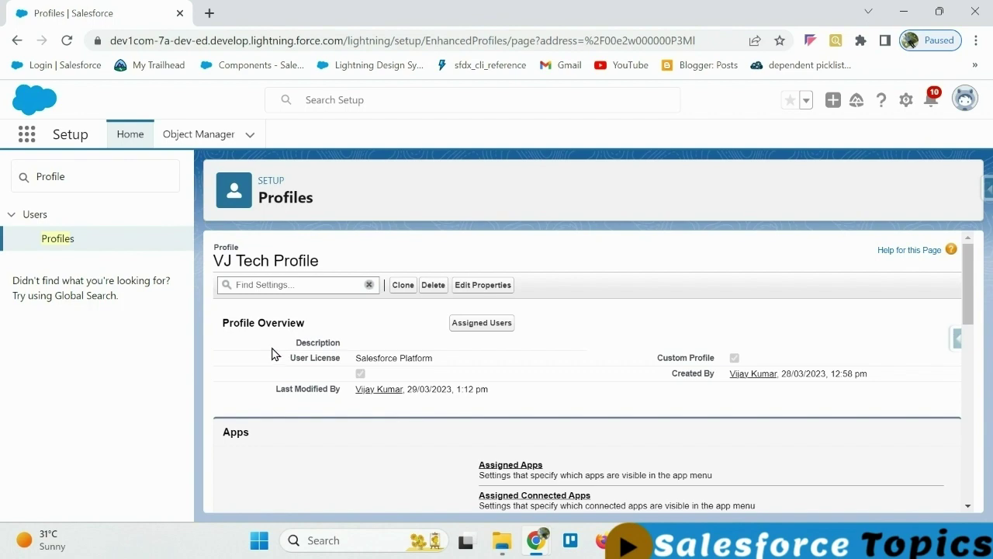
Step: Open the Login Hours settings of the VJ Tech Profile for editing
left_click_drag(215, 260, 310, 264)
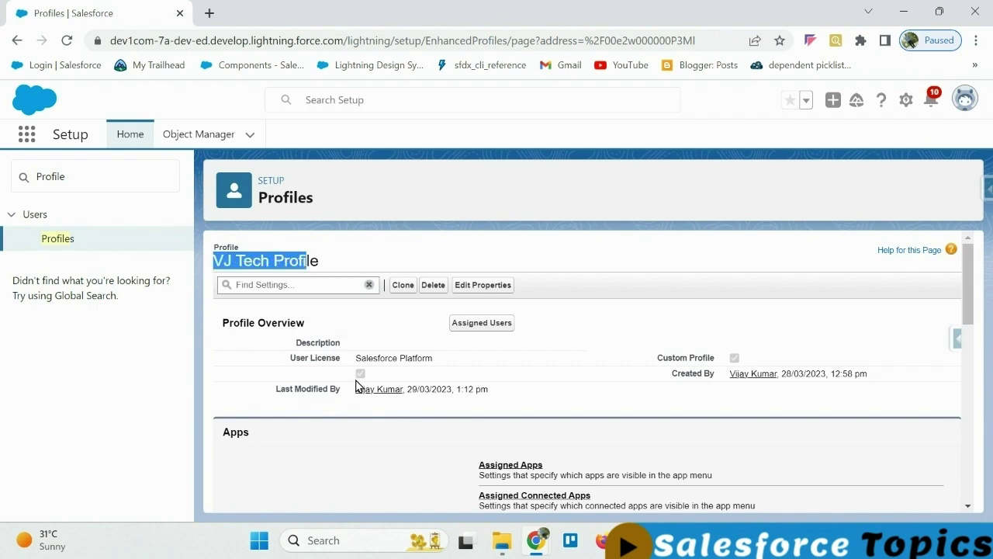
scroll(357, 395, "down", 4)
scroll(358, 395, "down", 4)
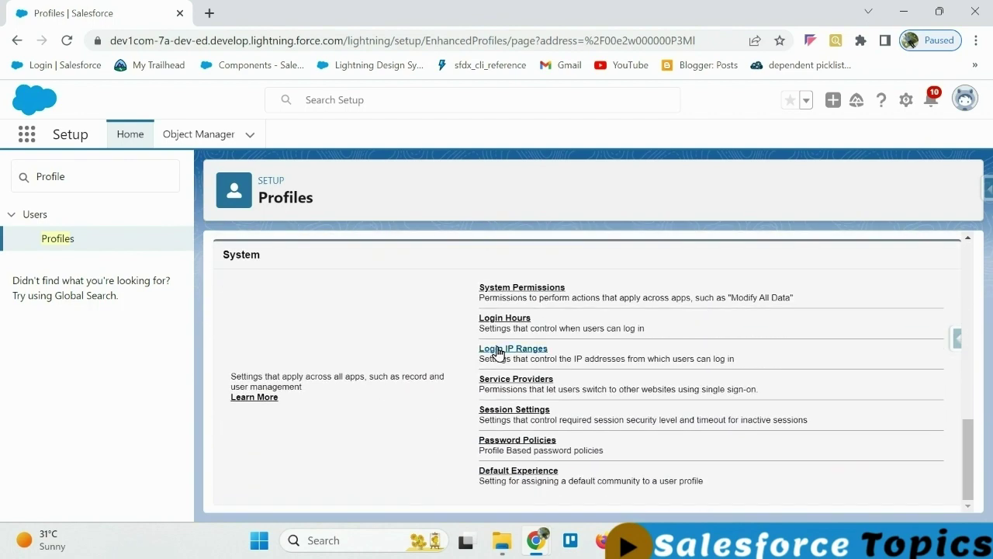
left_click(514, 323)
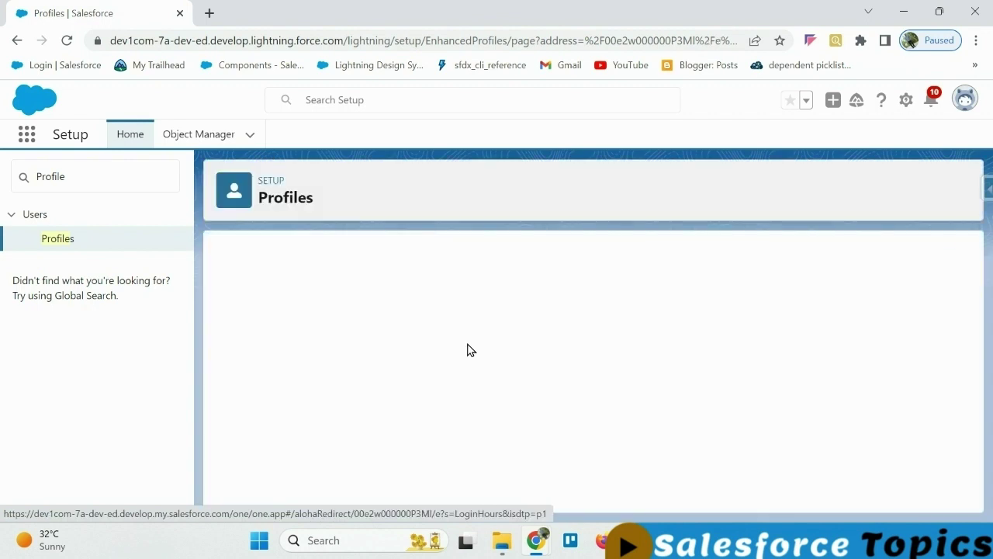
scroll(488, 399, "down", 1)
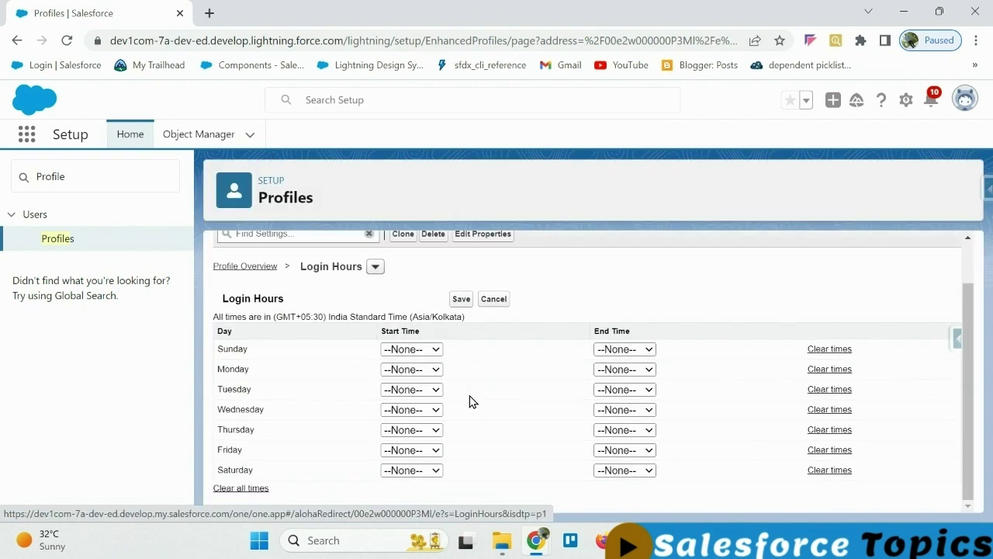
Step: Set Sunday's login hours to start at 9:00 AM and end at 6:00 PM, and save them
left_click(436, 351)
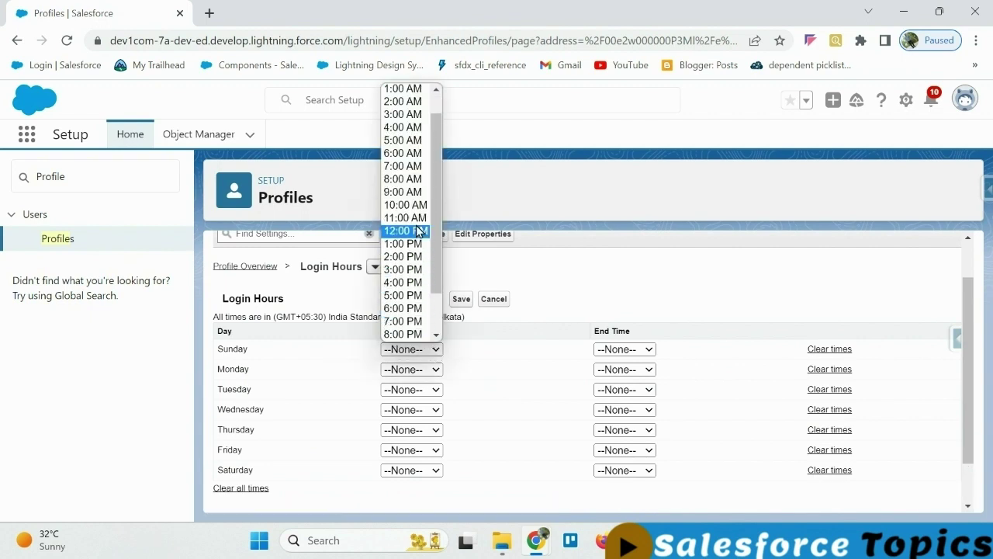
left_click(416, 194)
left_click(648, 350)
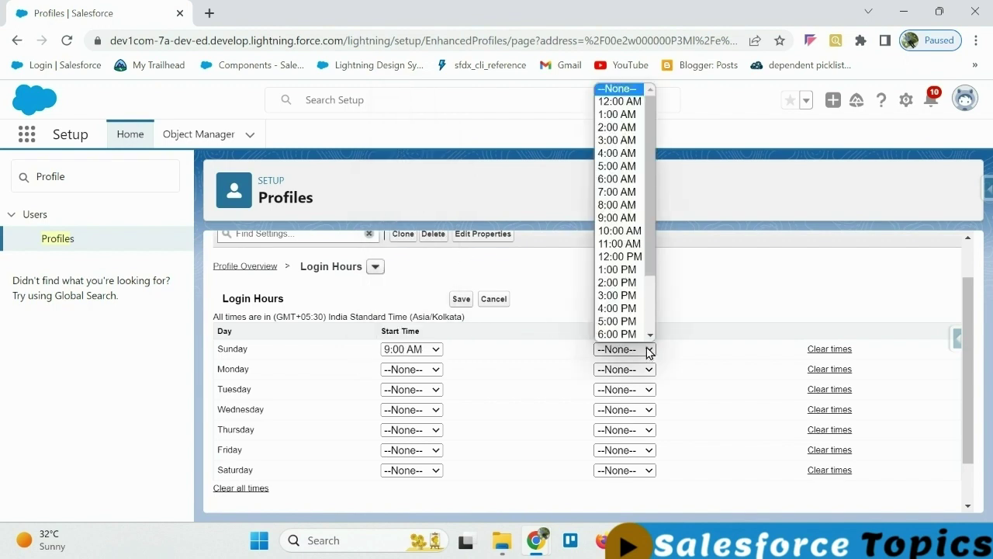
left_click(621, 334)
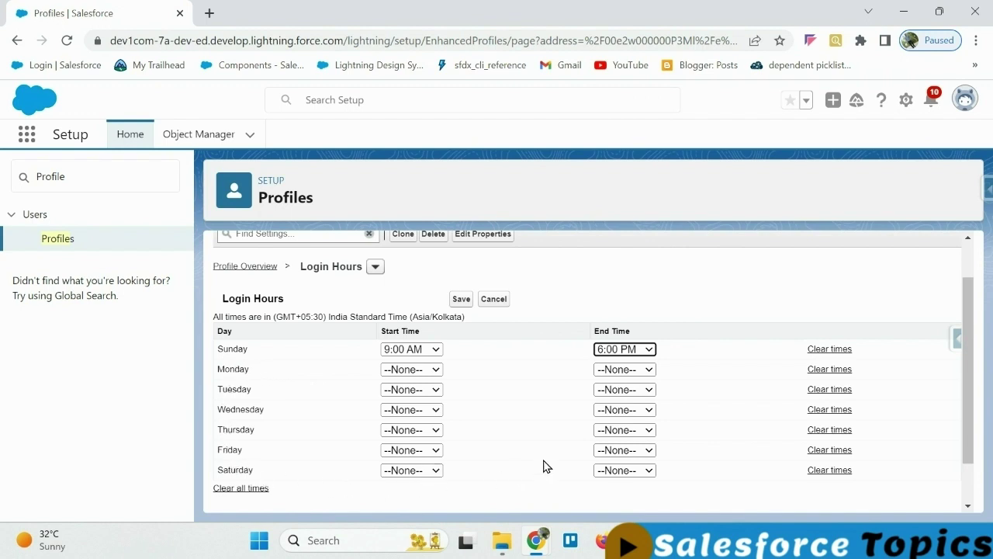
left_click(461, 299)
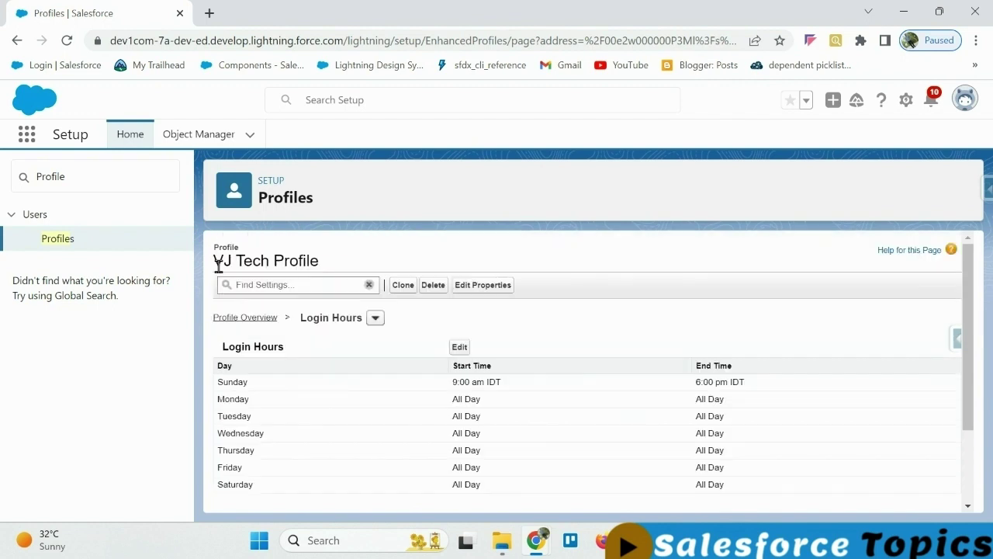
Step: Review the VJ Tech Profile's saved login hours for Sunday and for Monday through Saturday
left_click_drag(215, 261, 328, 268)
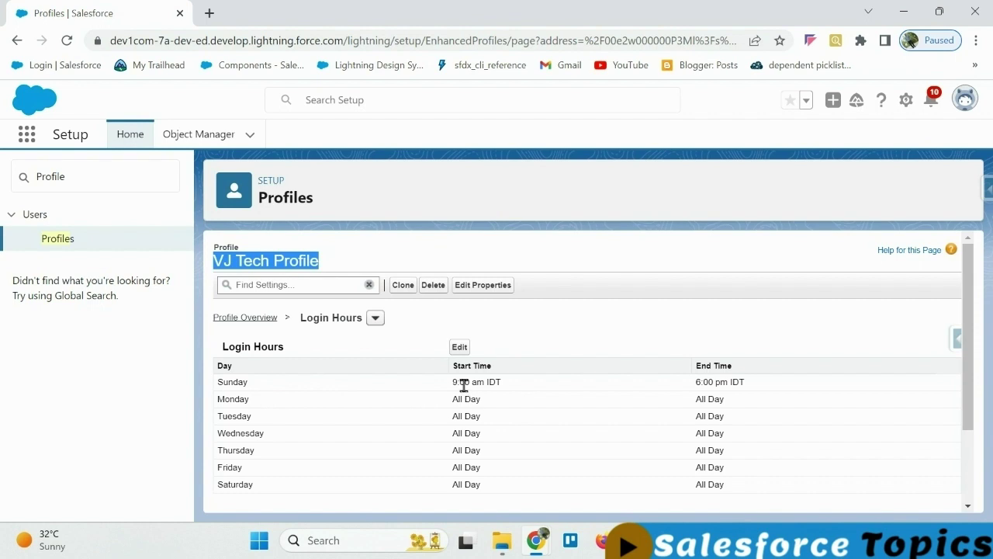
left_click_drag(454, 381, 478, 382)
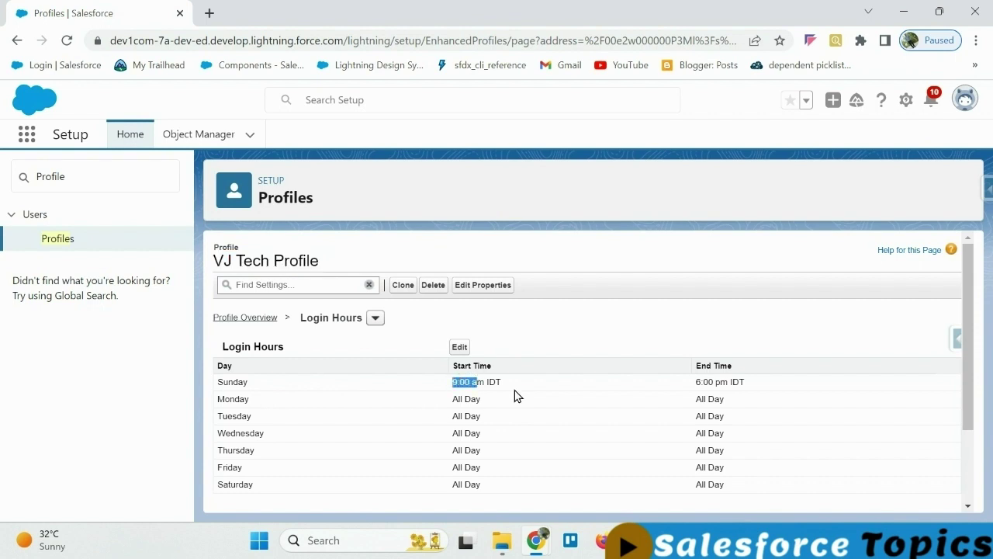
left_click_drag(696, 382, 721, 384)
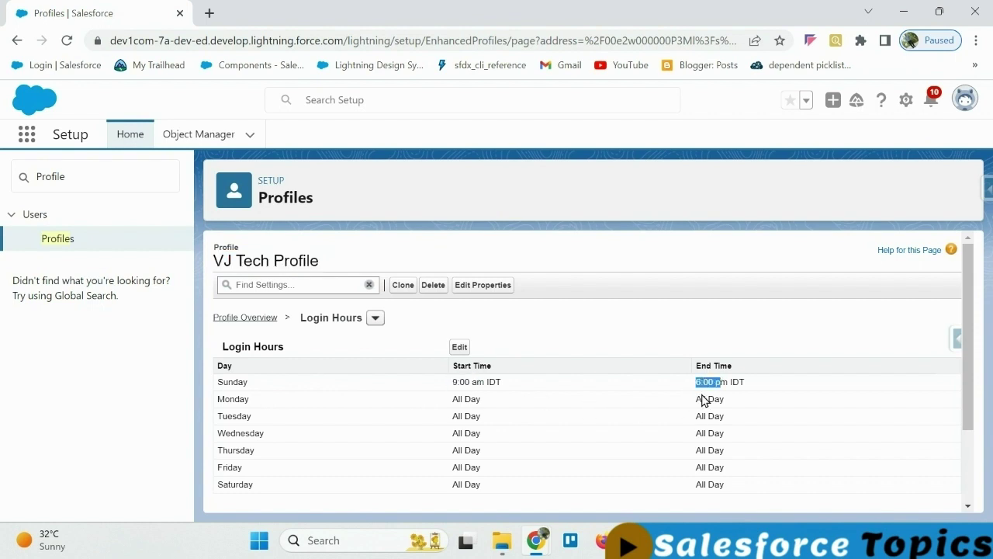
left_click(220, 399)
left_click_drag(218, 399, 730, 493)
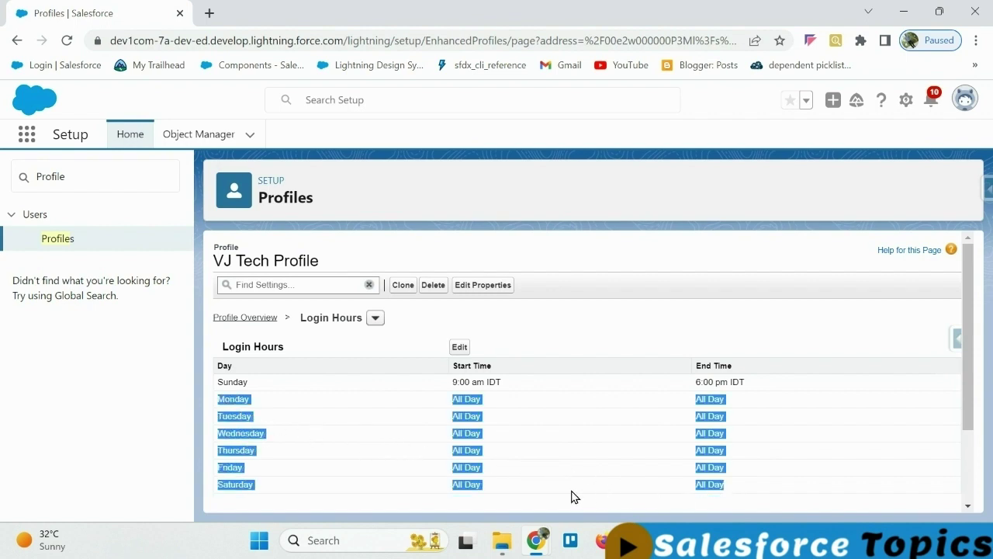
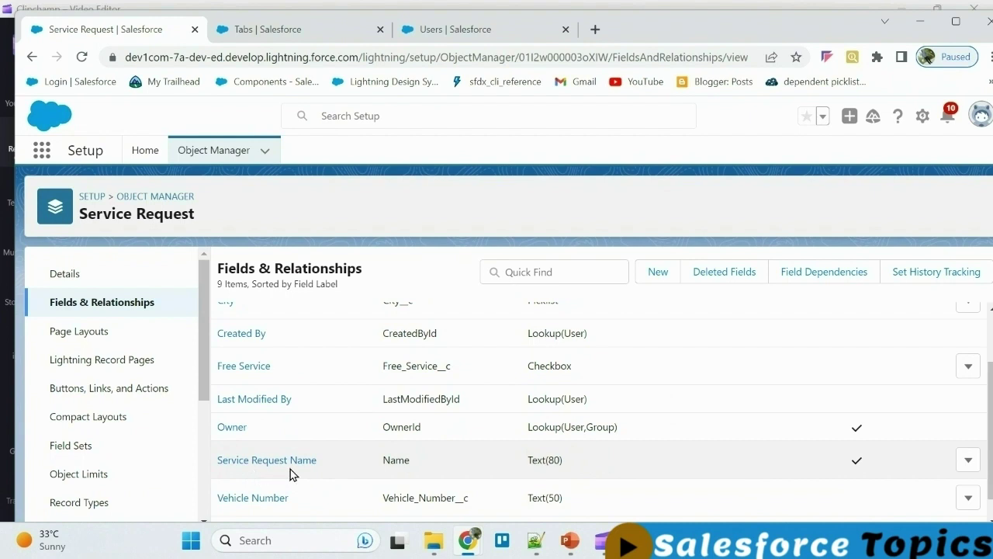
Step: Review the Service Request object's fields and switch to the open Tabs setup page
scroll(327, 473, "down", 1)
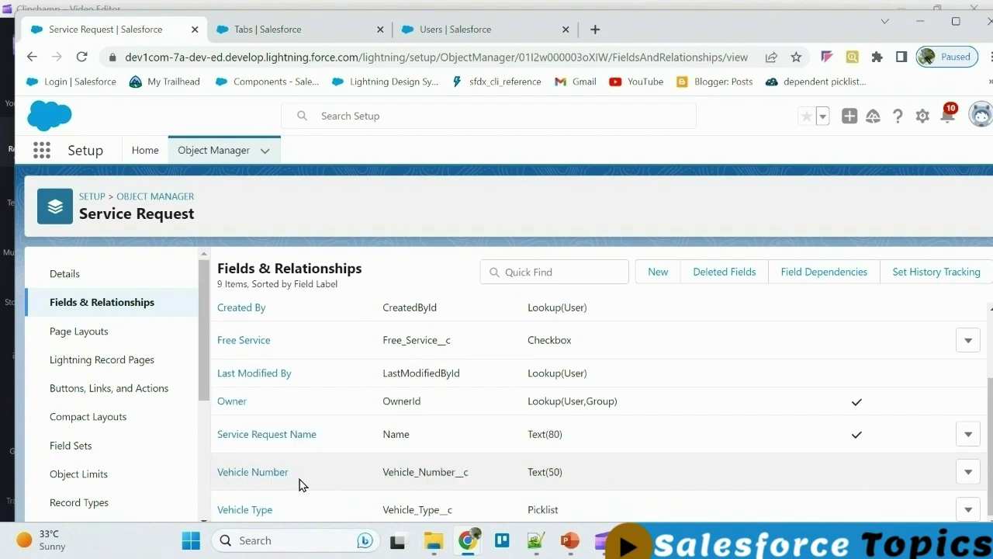
scroll(315, 461, "up", 2)
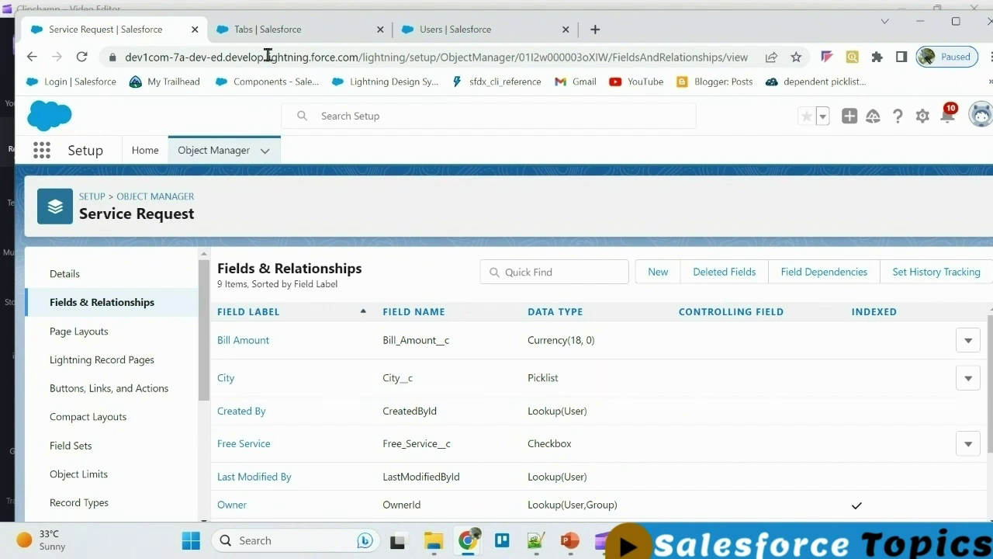
left_click(284, 31)
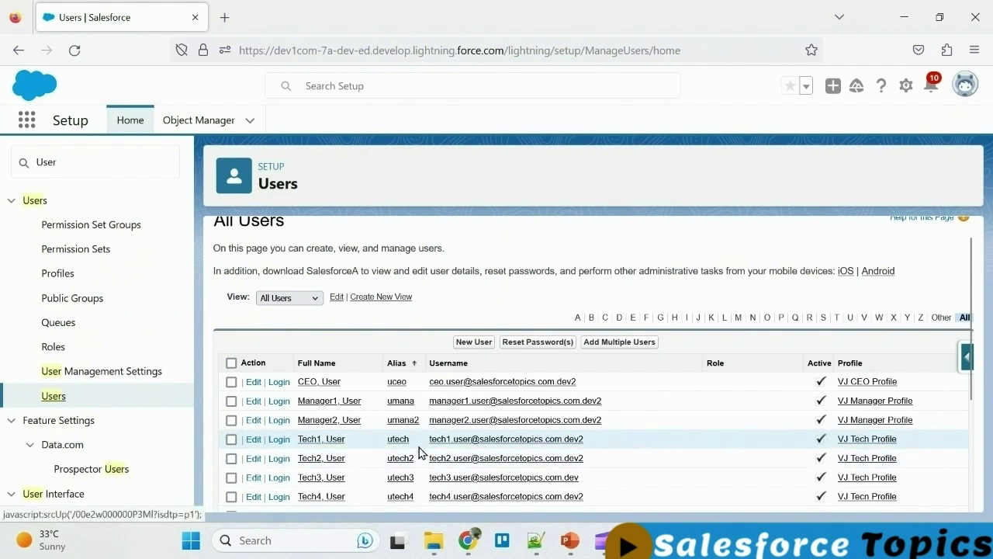
Step: Log in as the Tech1 user and search the available apps and items for Service Request
left_click(278, 440)
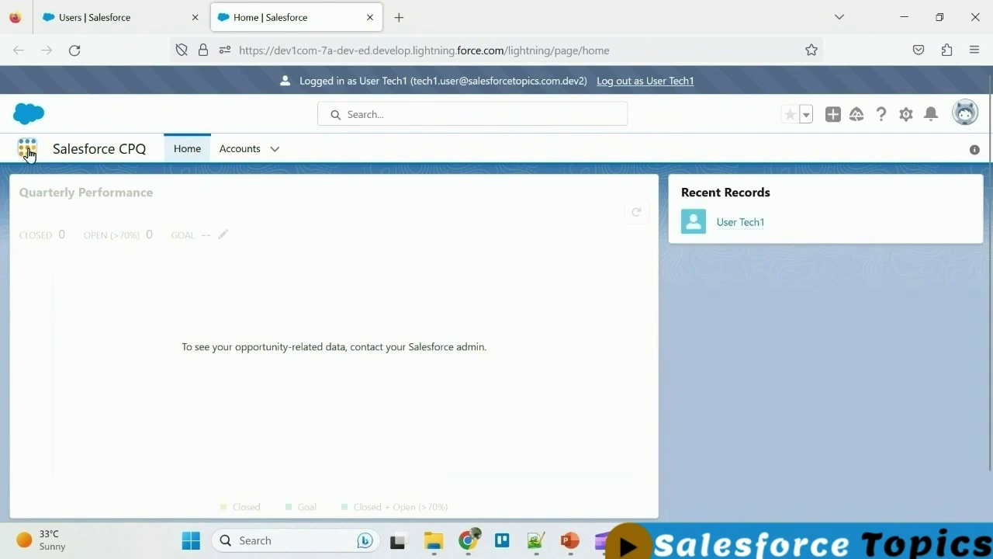
left_click(27, 153)
type("Se")
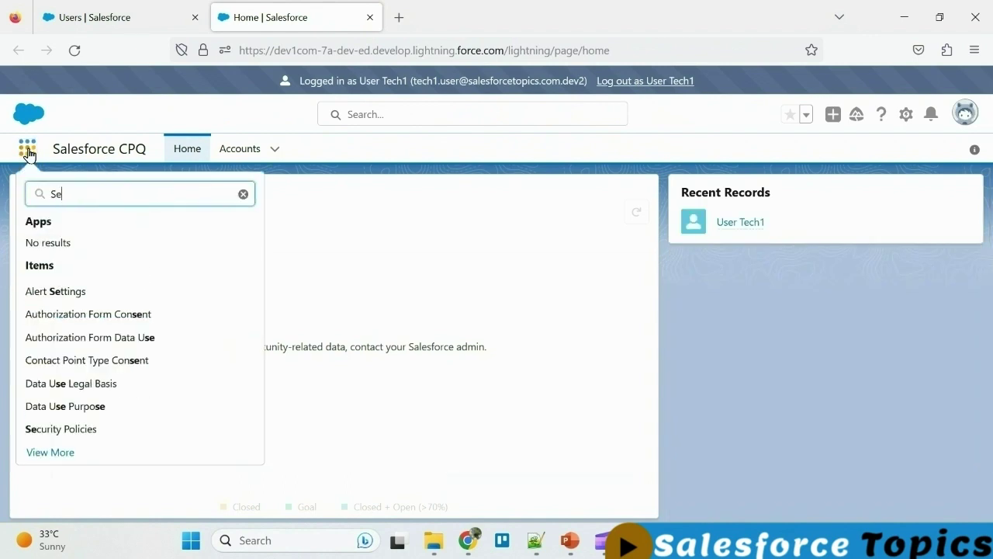
type("rvice Request")
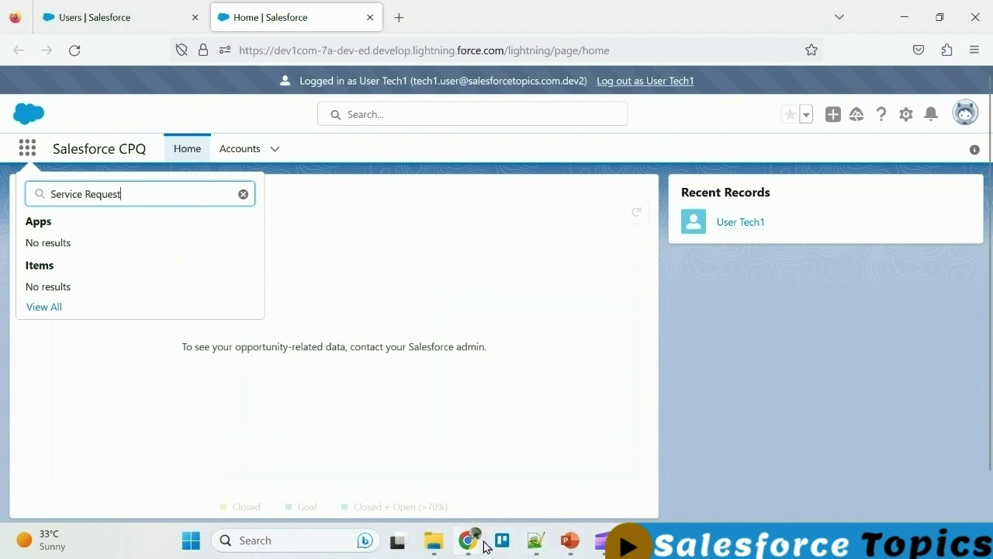
Step: Switch to the Users page in Chrome and open the Object Settings of the Tech1 user's VJ Tech Profile
mouse_move(469, 543)
left_click(474, 458)
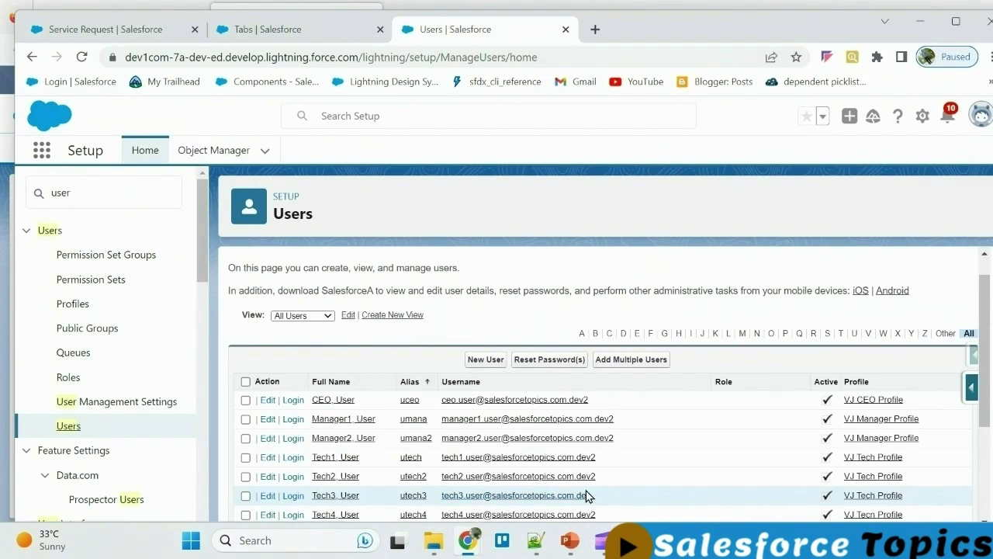
left_click(873, 458)
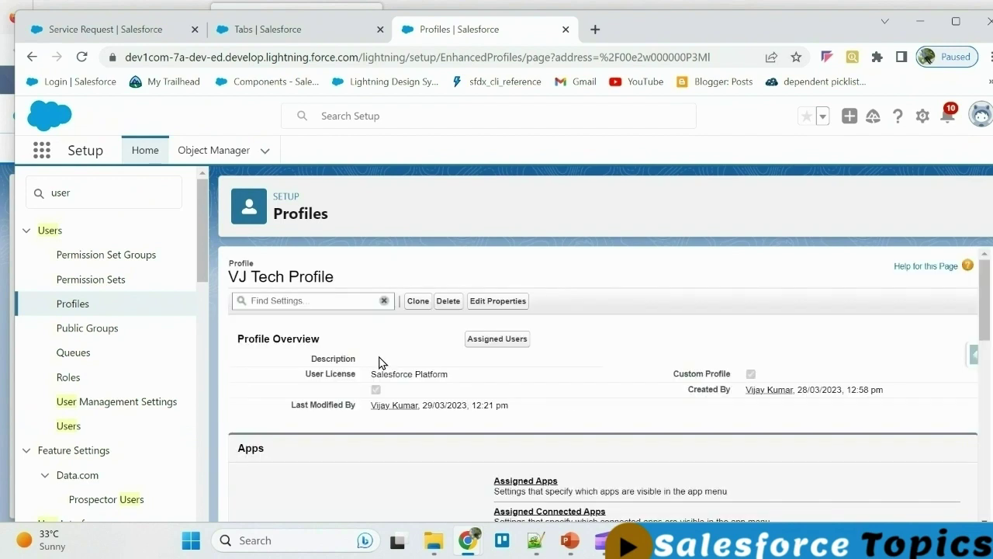
scroll(486, 415, "down", 2)
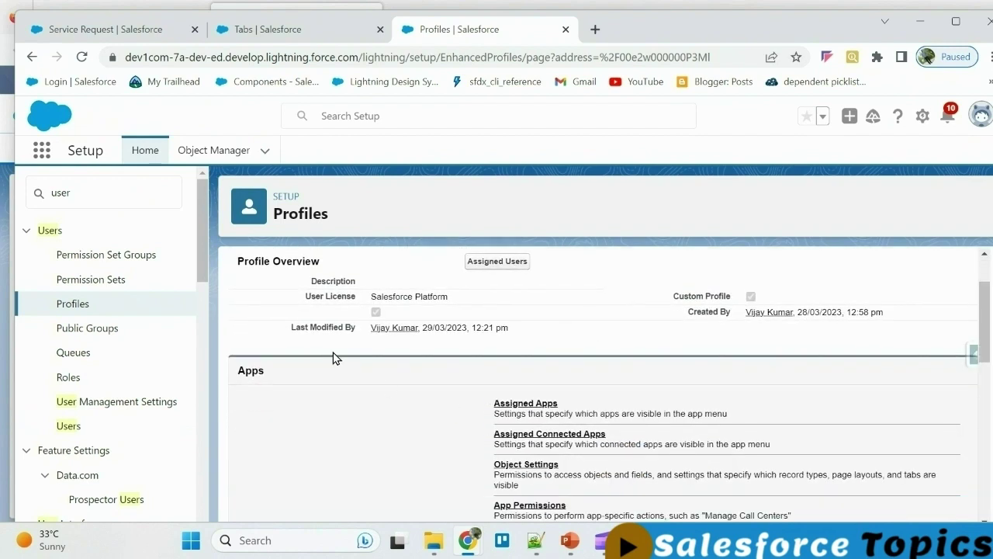
scroll(333, 357, "up", 2)
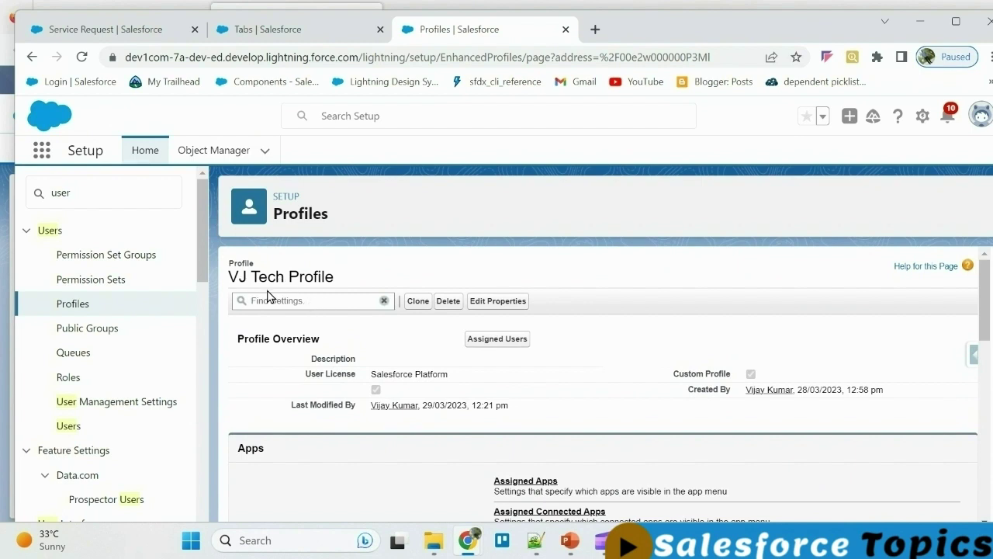
scroll(443, 424, "down", 2)
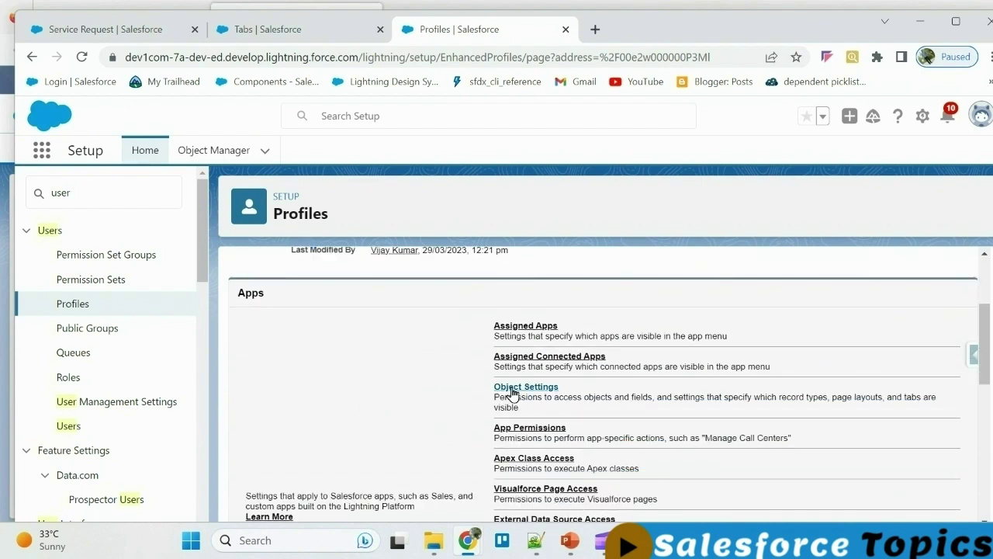
left_click(514, 388)
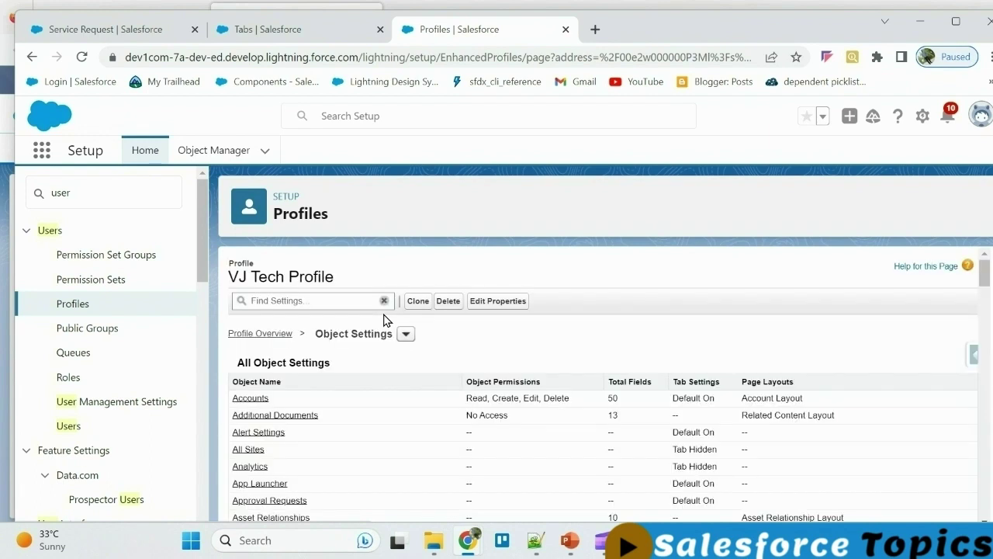
Step: Find Service Requests in the profile's object list, check its object permissions, and open its settings
key("ctrl+f")
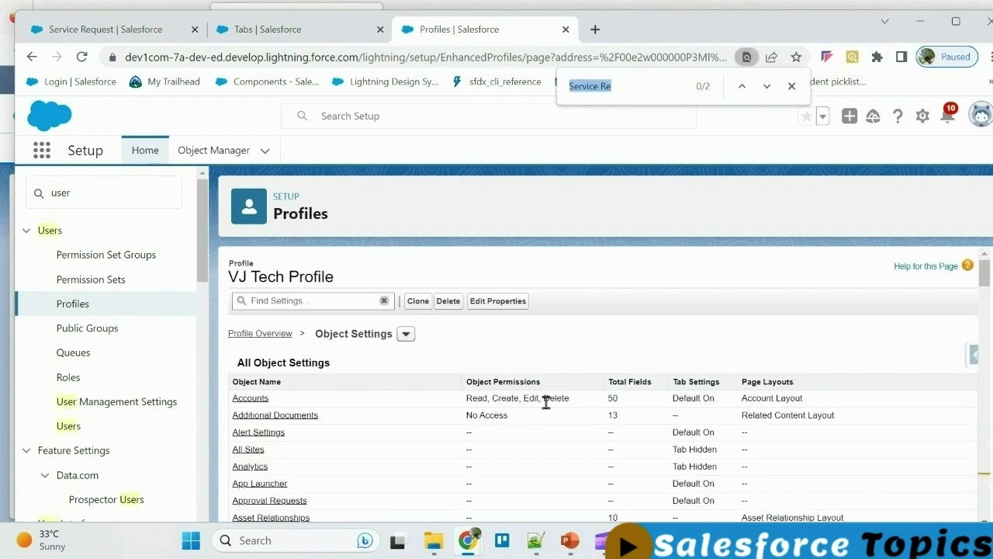
type("Service")
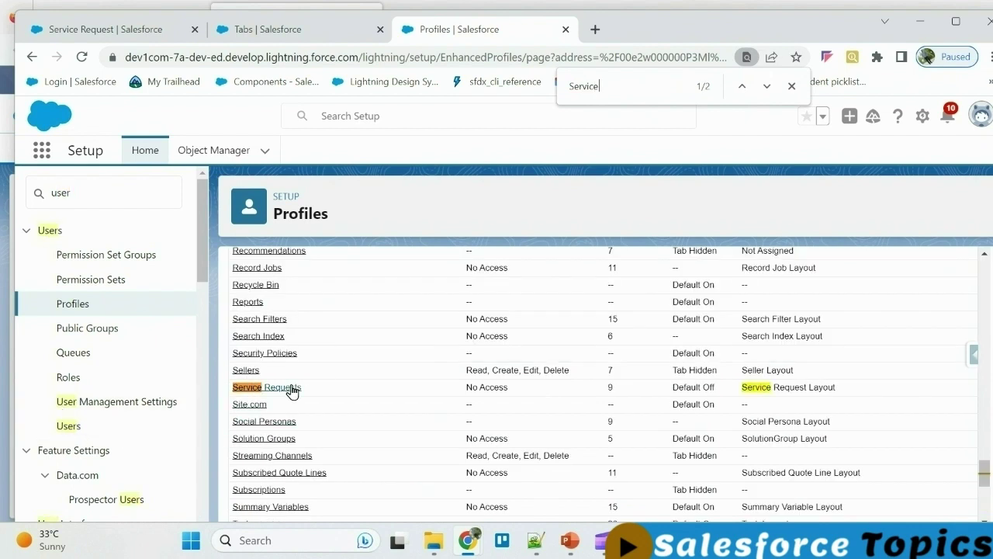
left_click_drag(509, 388, 463, 388)
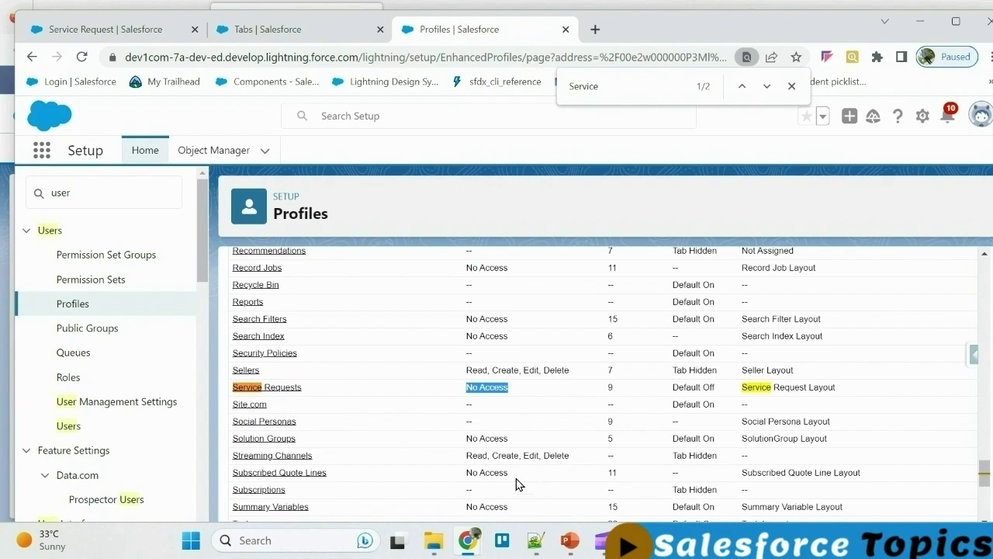
scroll(353, 423, "up", 20)
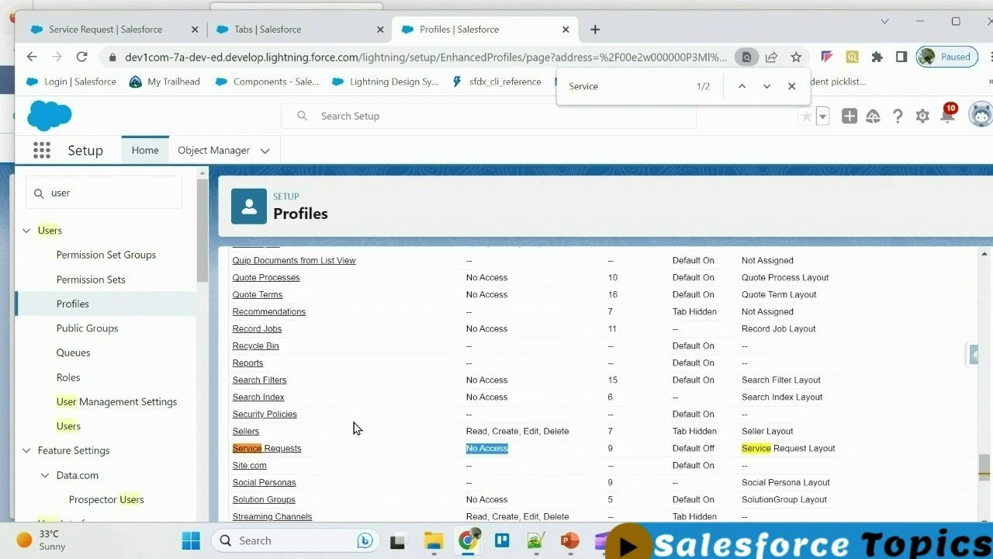
scroll(353, 426, "up", 10)
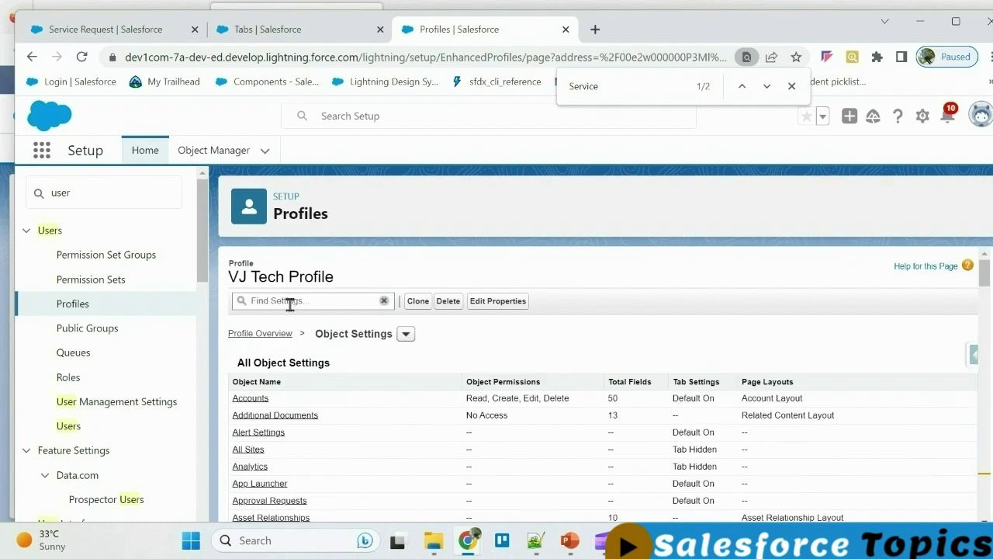
scroll(412, 416, "down", 18)
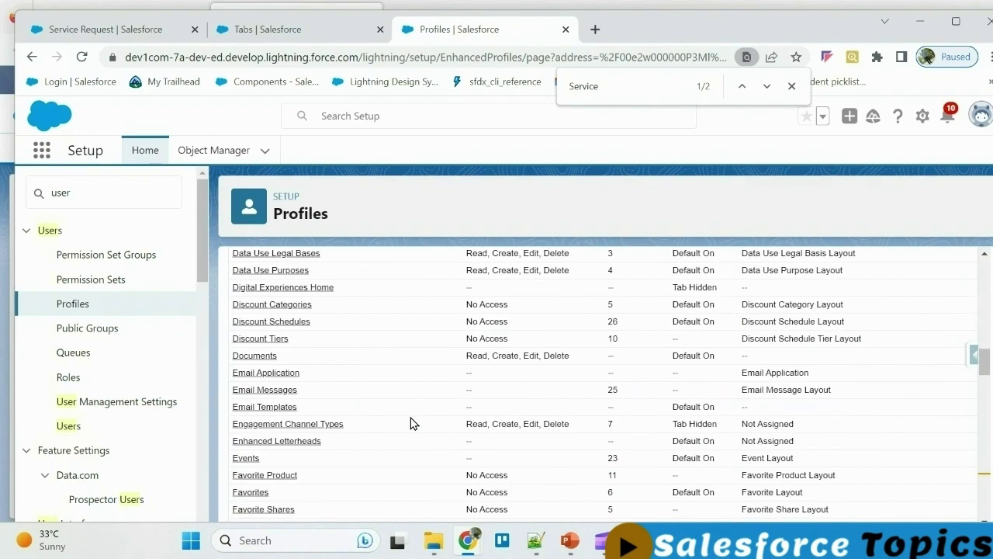
scroll(411, 423, "down", 15)
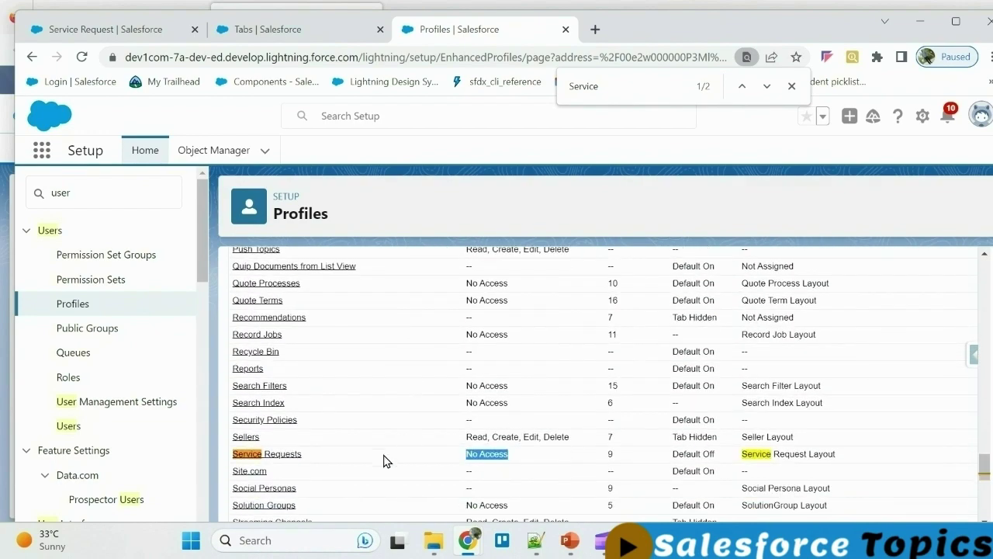
left_click(282, 453)
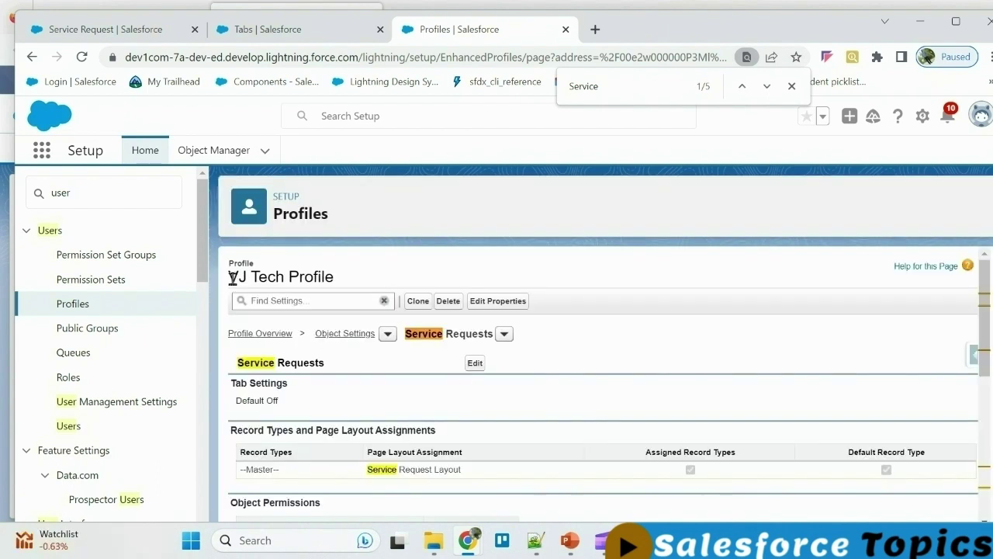
Step: Examine the VJ Tech Profile's tab settings, object permissions and field permissions for Service Requests
left_click_drag(230, 277, 332, 278)
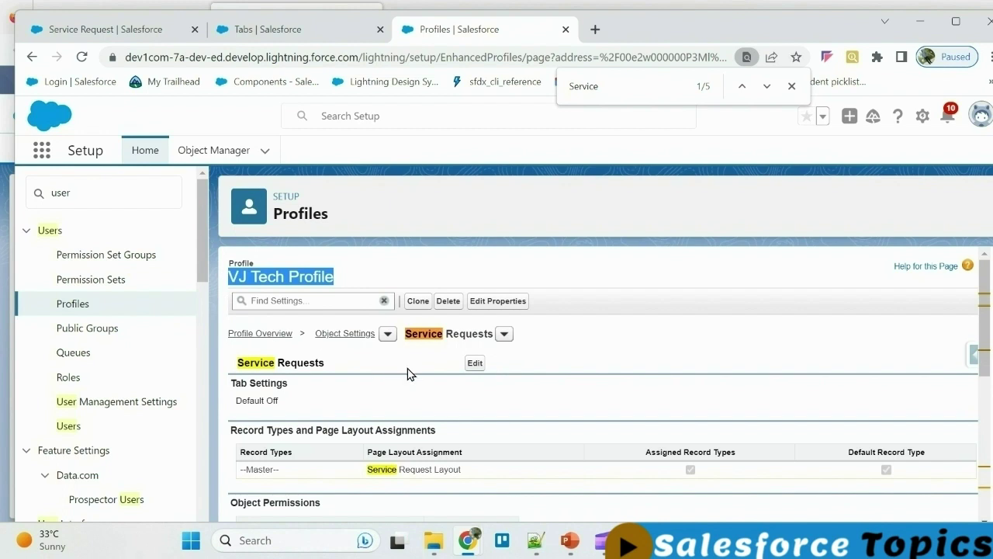
scroll(409, 374, "down", 1)
scroll(294, 320, "down", 1)
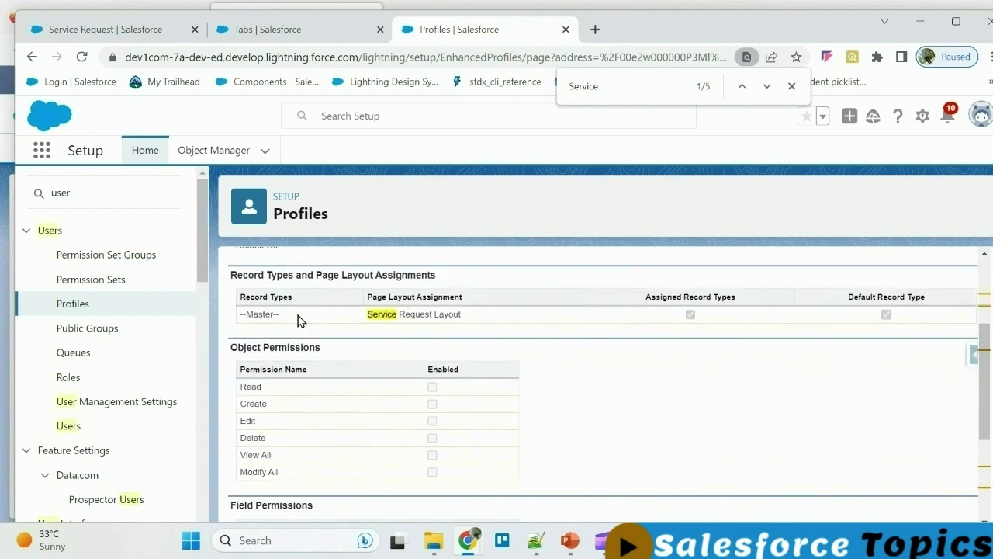
scroll(297, 315, "up", 1)
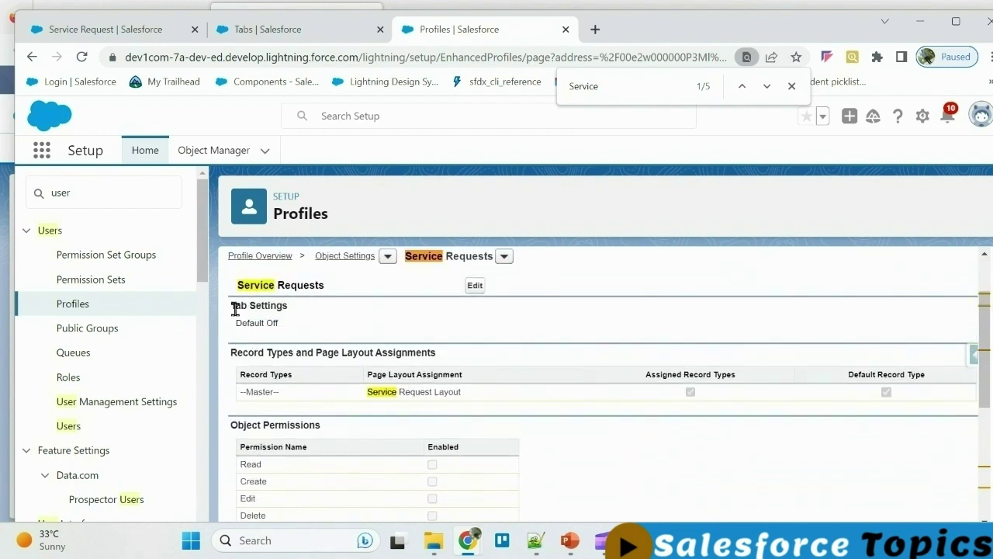
left_click_drag(234, 305, 292, 315)
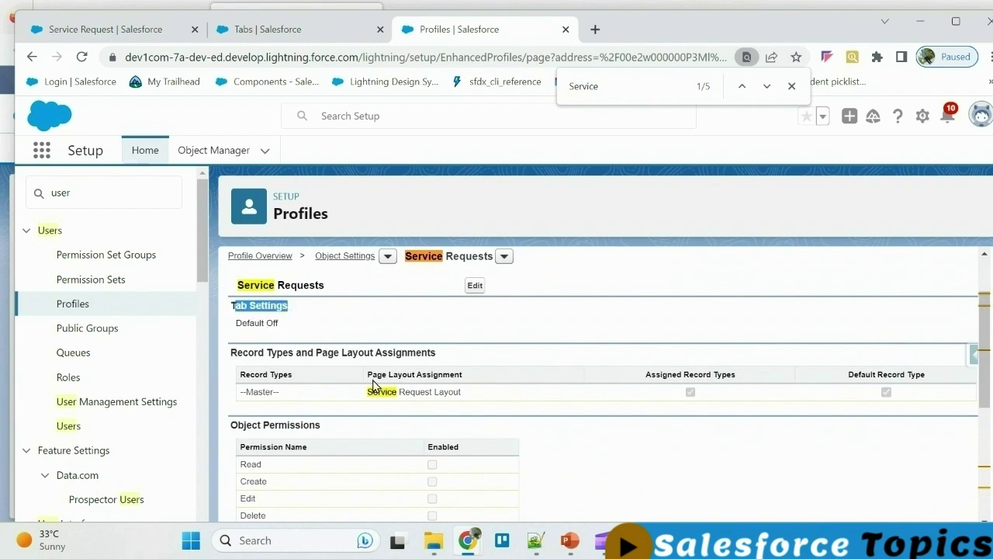
scroll(350, 443, "down", 1)
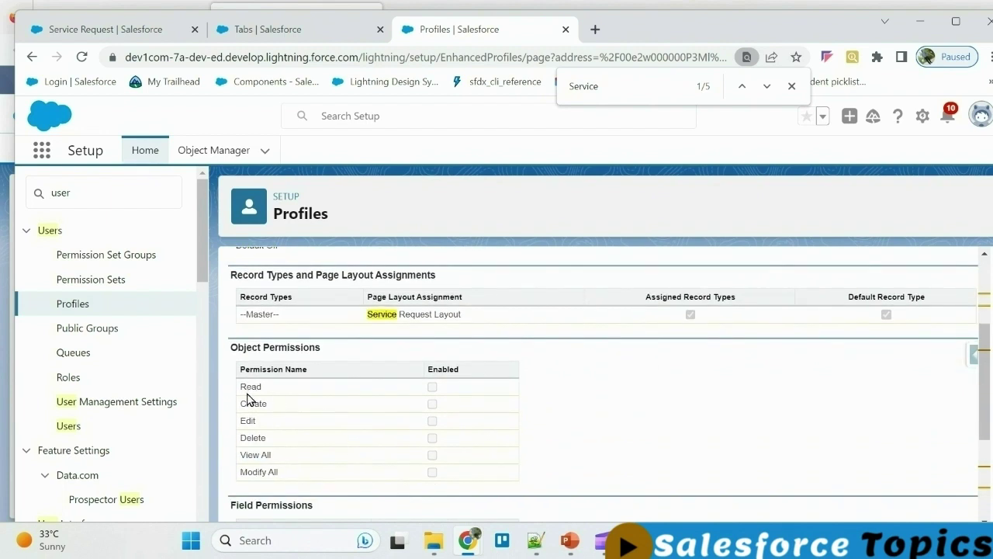
left_click_drag(241, 387, 284, 441)
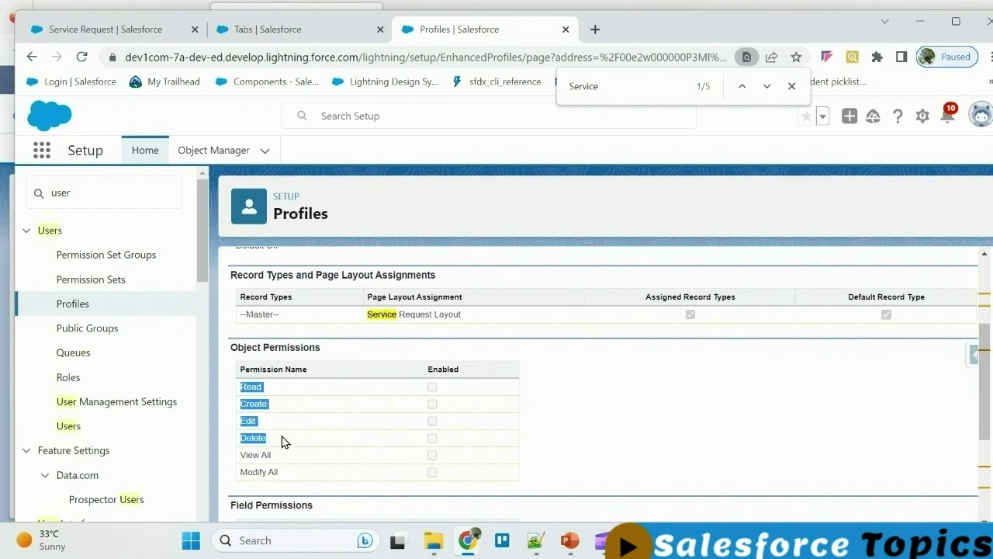
scroll(364, 439, "down", 3)
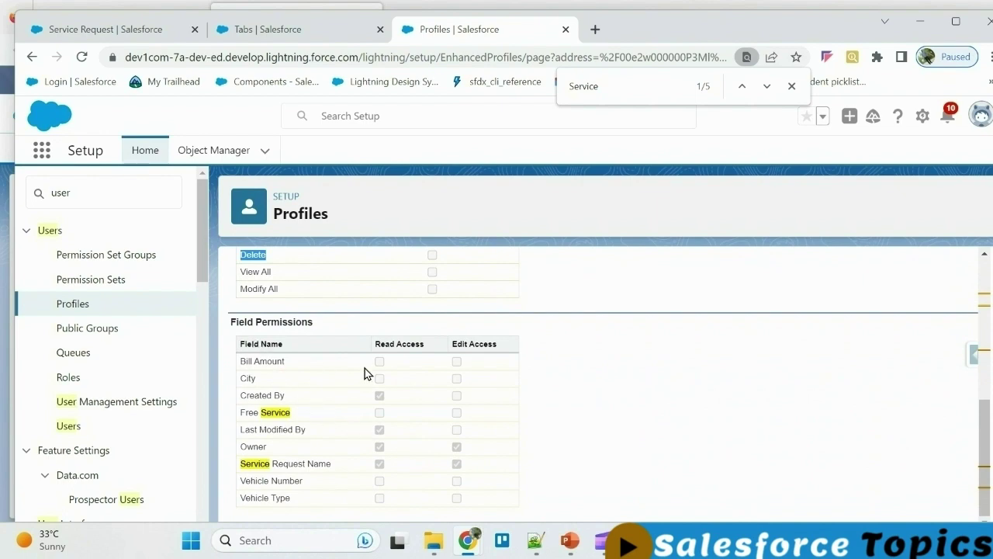
scroll(353, 372, "up", 1)
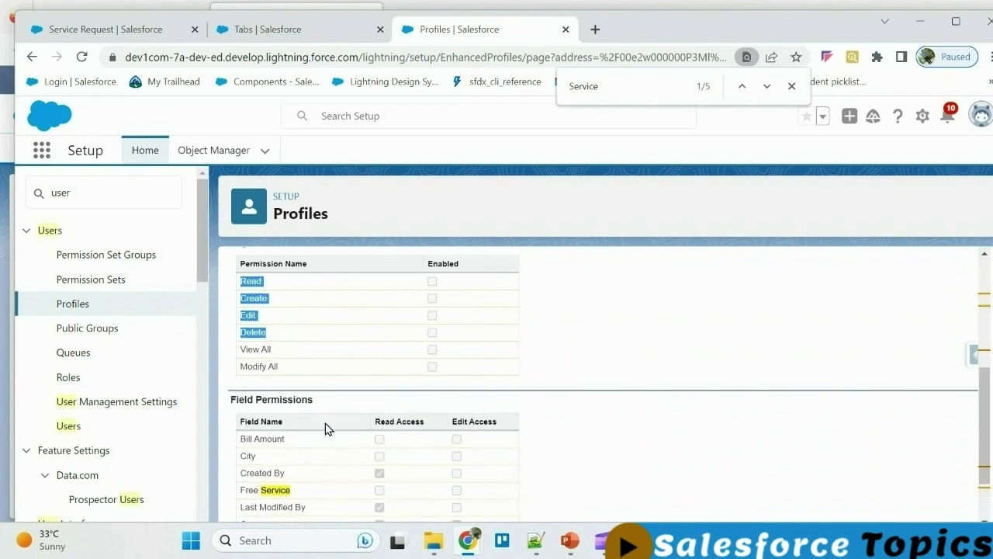
scroll(325, 428, "up", 1)
scroll(324, 427, "up", 1)
scroll(434, 392, "up", 1)
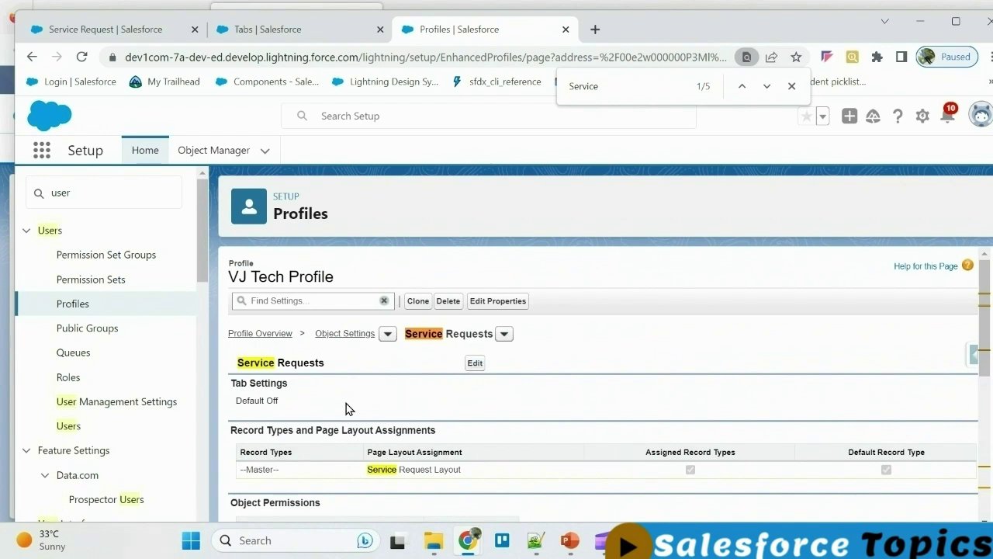
scroll(346, 408, "down", 1)
scroll(271, 408, "down", 1)
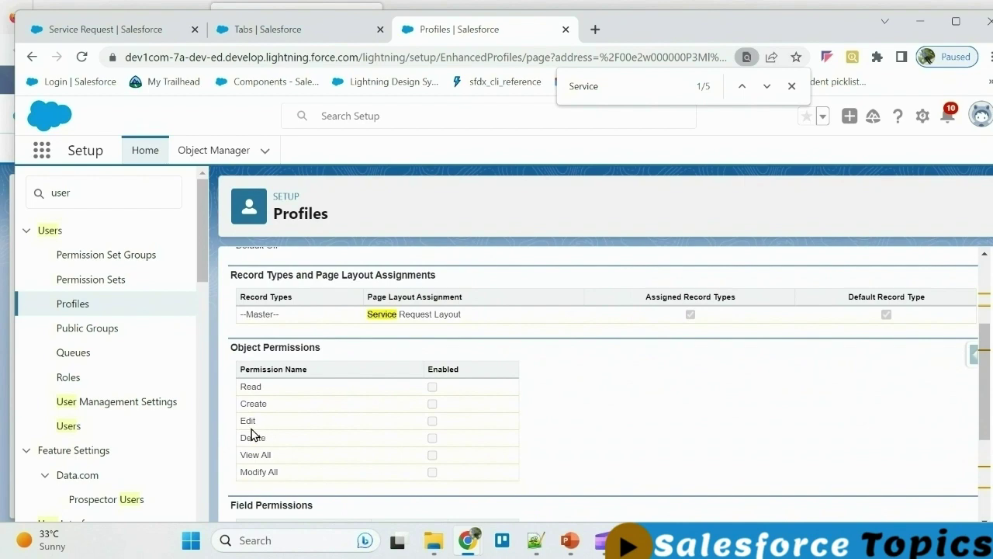
scroll(436, 412, "up", 2)
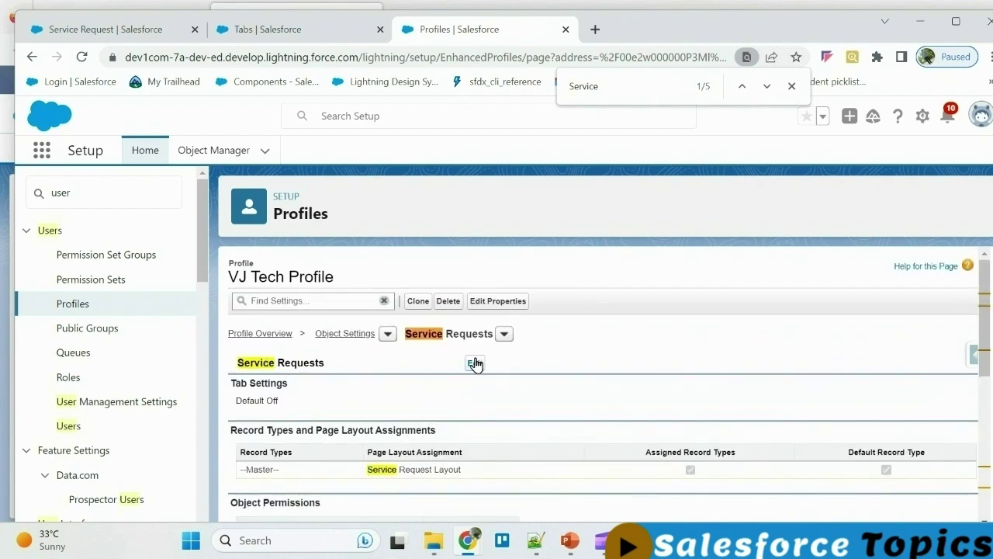
Step: Start editing the profile's Service Requests settings and set the tab setting to Default On
left_click(472, 362)
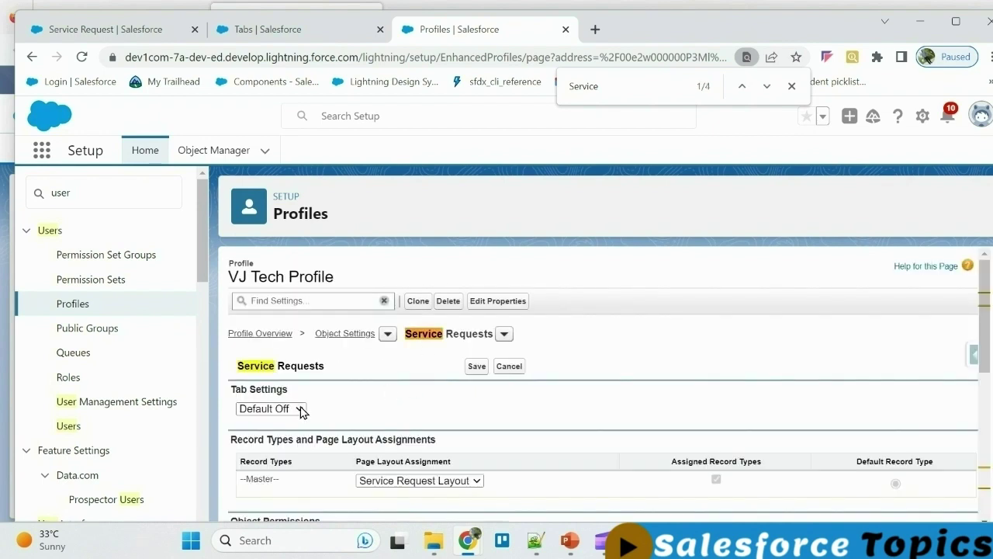
left_click(301, 409)
left_click(268, 448)
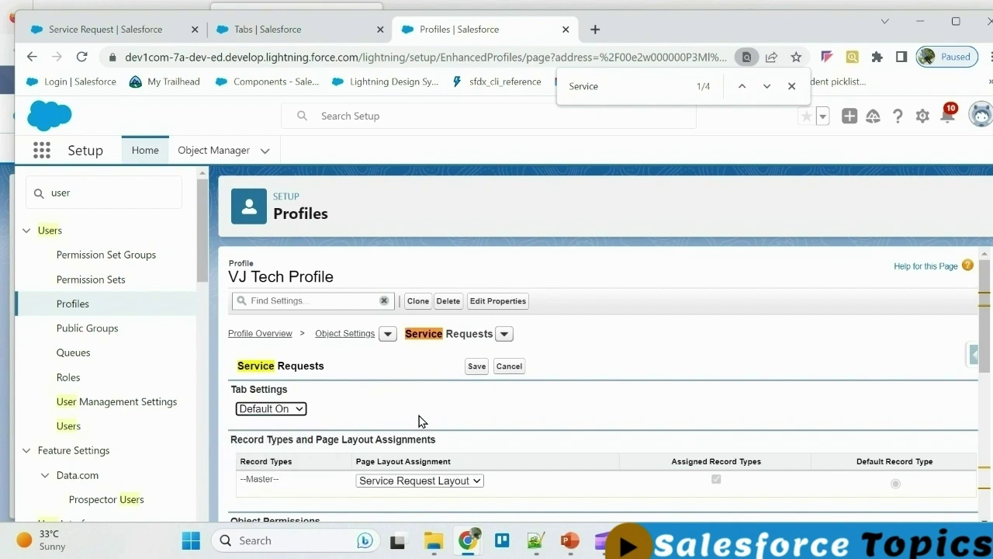
scroll(403, 415, "down", 1)
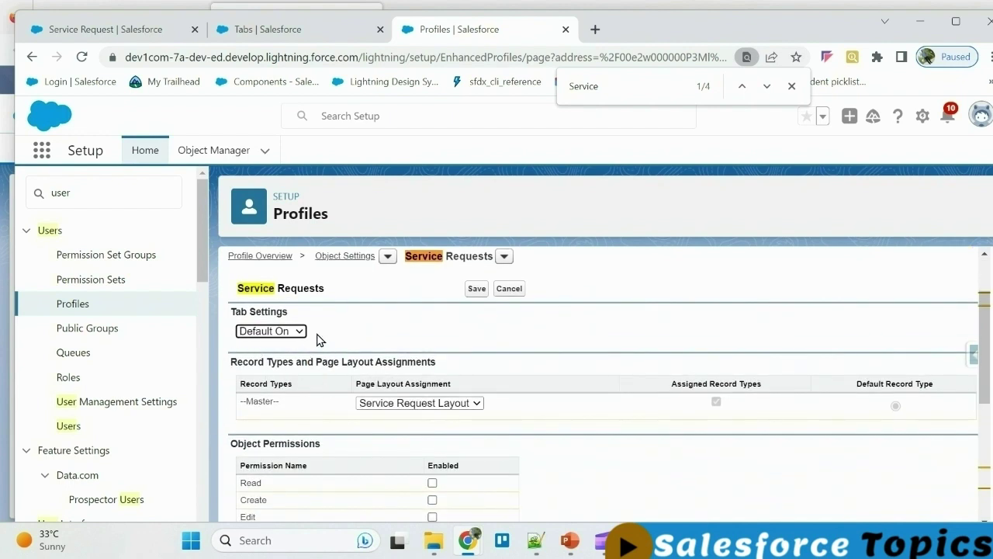
scroll(315, 336, "up", 1)
scroll(366, 388, "down", 2)
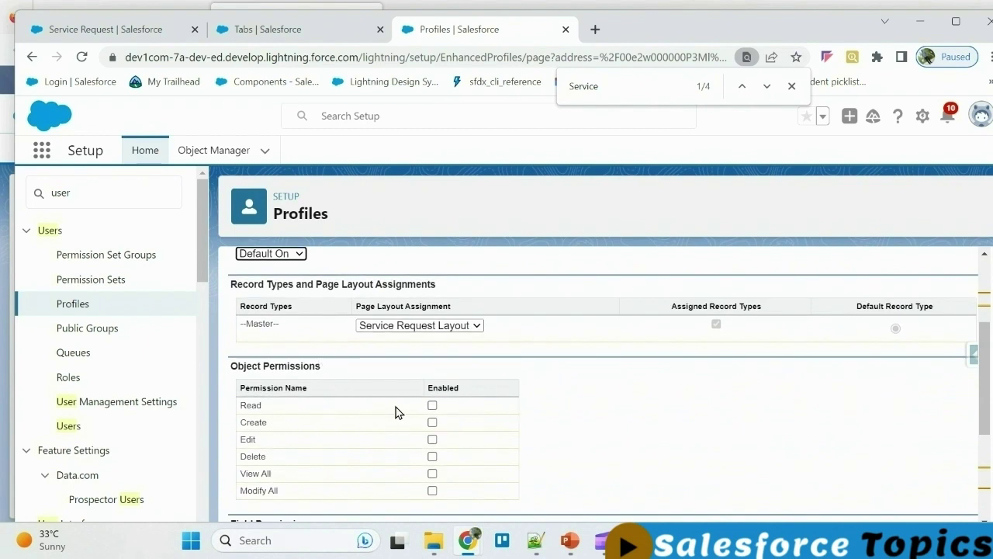
Step: Enable the Read and Edit object permissions for Service Requests in the VJ Tech Profile and save the settings
left_click(431, 406)
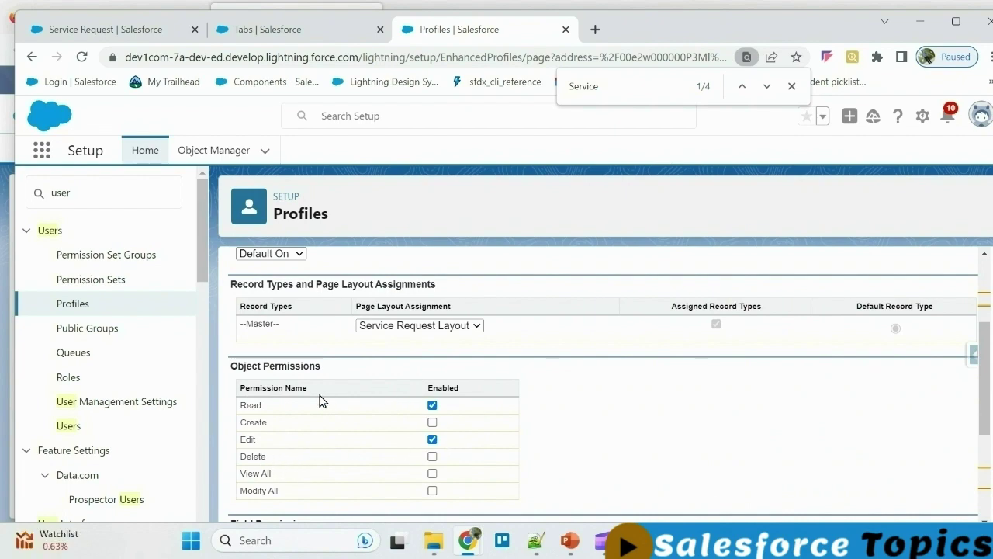
scroll(299, 351, "up", 2)
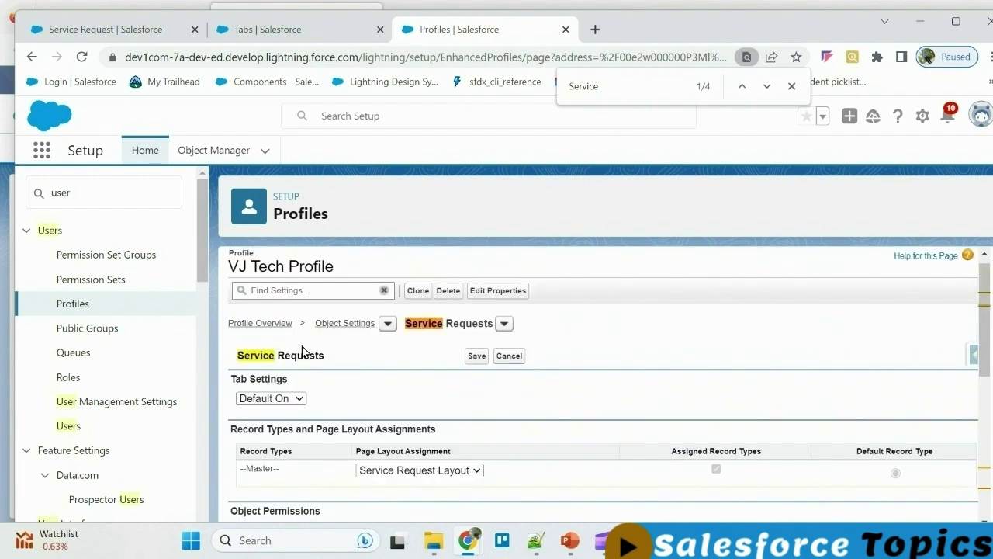
scroll(349, 340, "down", 2)
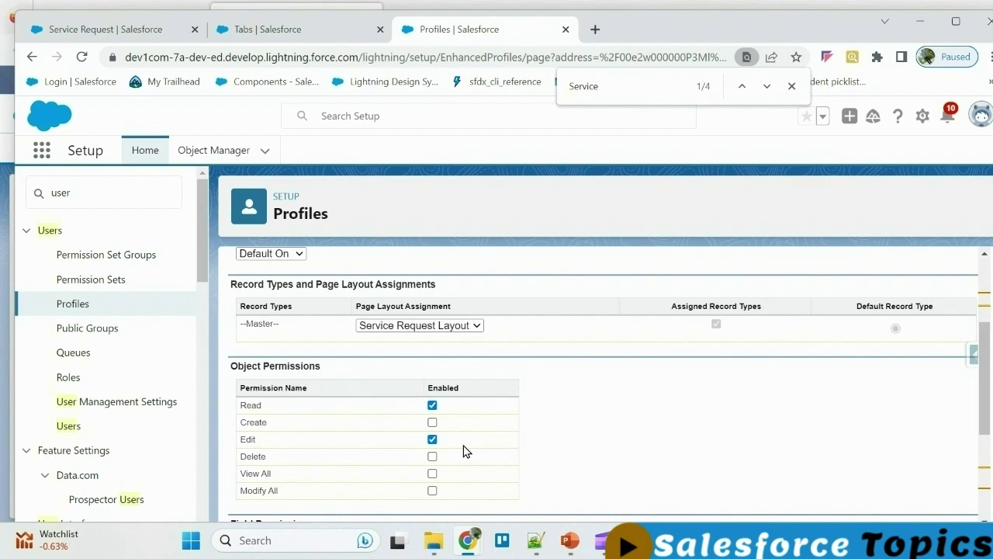
scroll(465, 451, "up", 2)
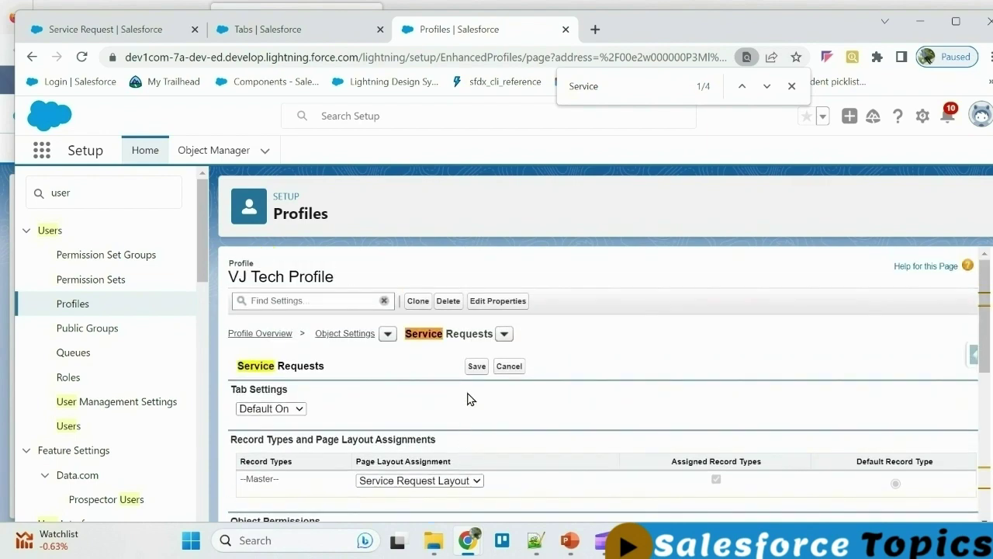
left_click(476, 367)
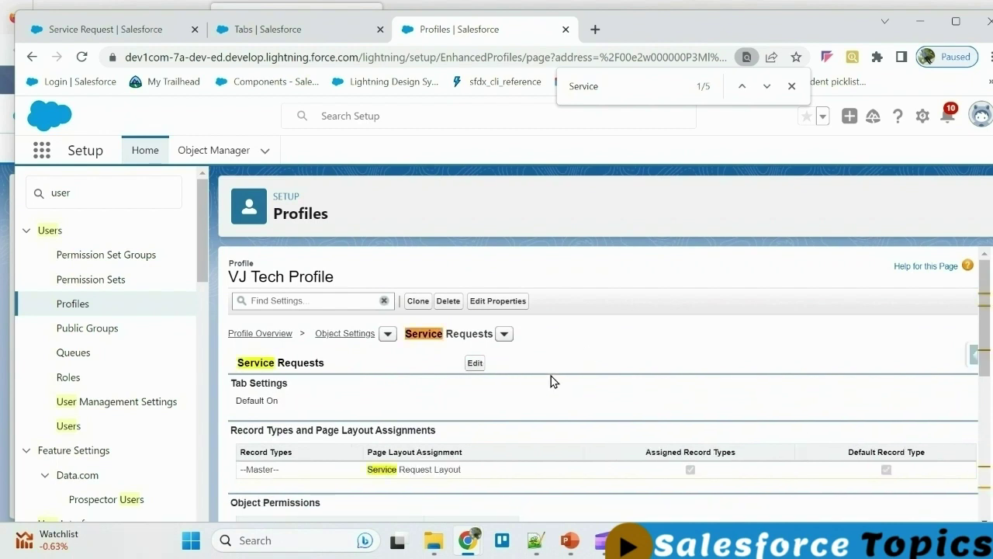
scroll(547, 372, "down", 2)
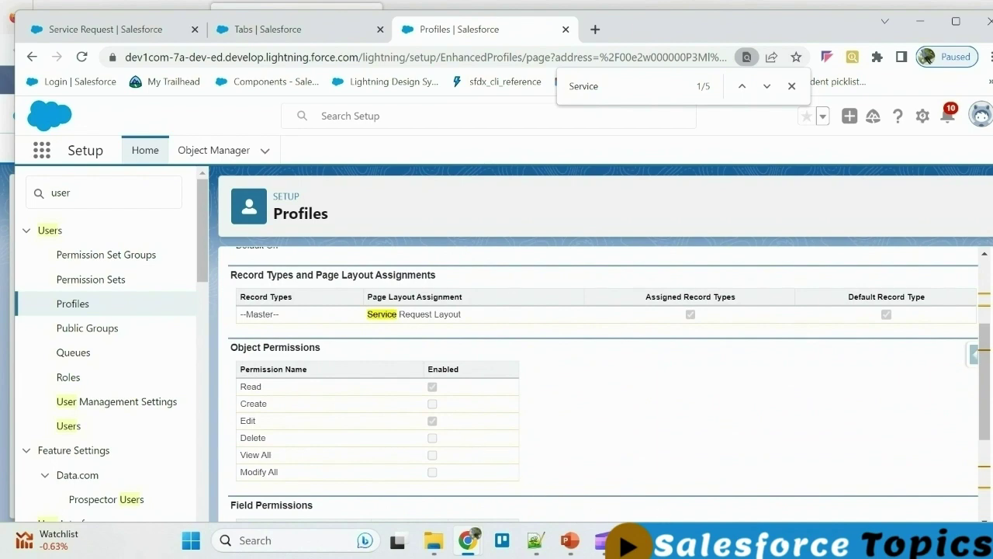
Step: Switch to the Firefox session logged in as Tech1, reload it, find Service Requests in the App Launcher and show the All list view
left_click(638, 541)
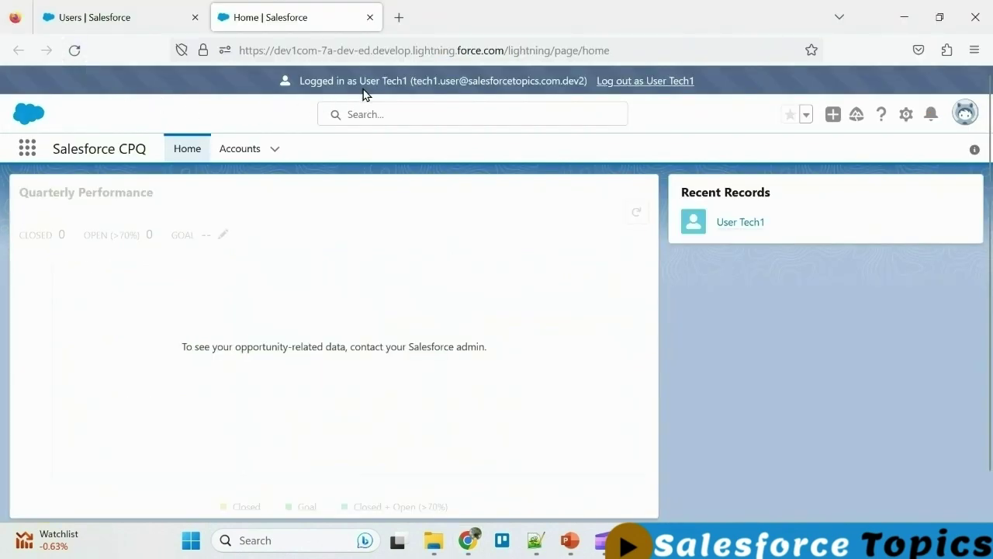
left_click(75, 51)
left_click(27, 151)
type("S")
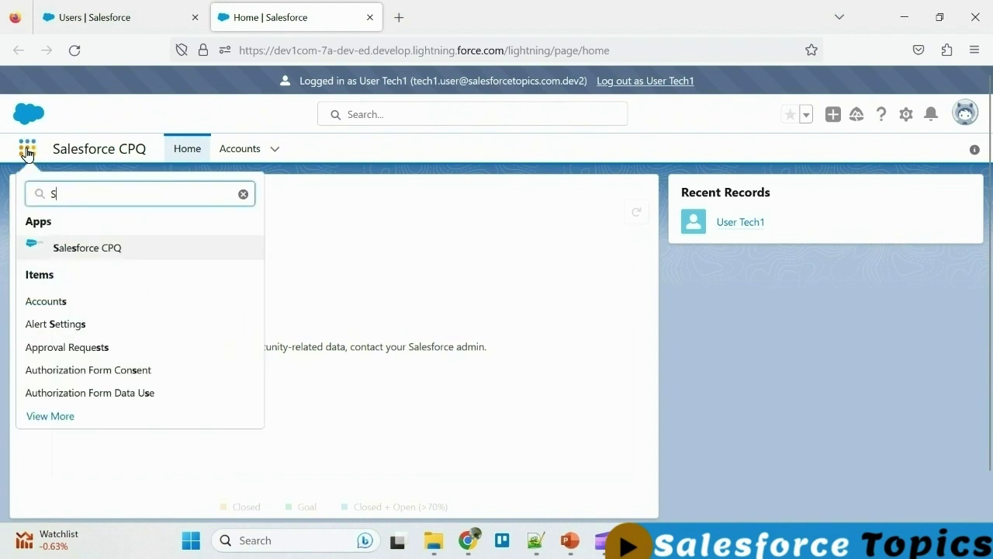
type("ervice")
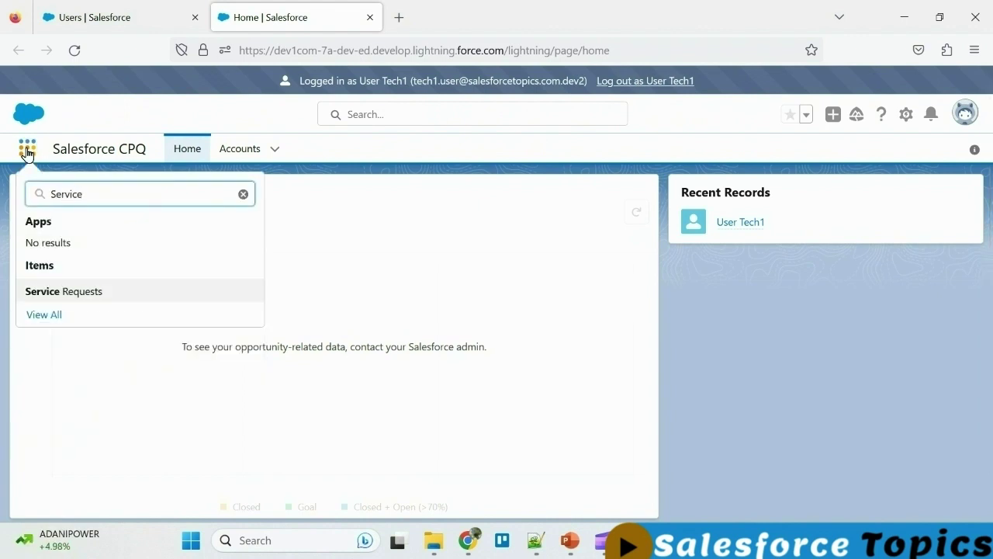
left_click(92, 292)
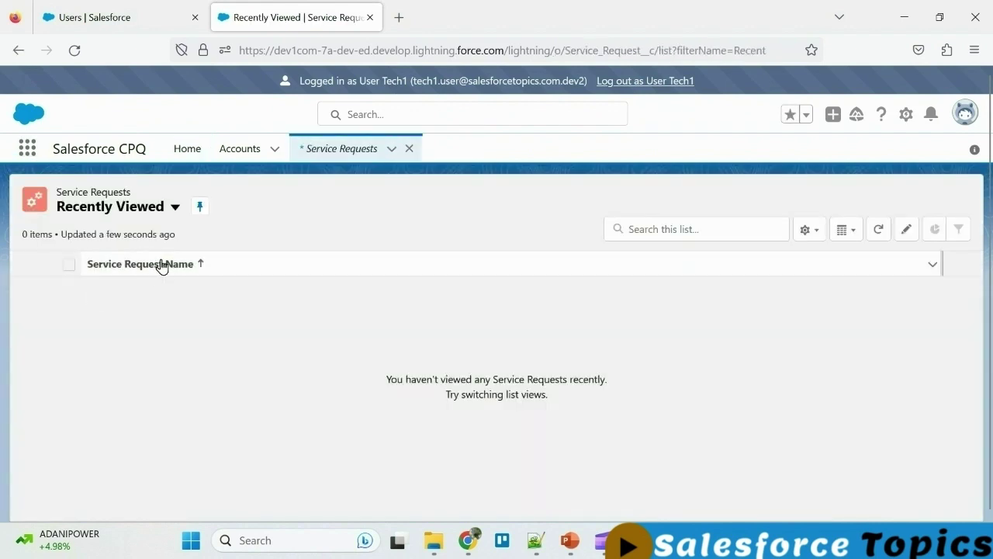
left_click(176, 209)
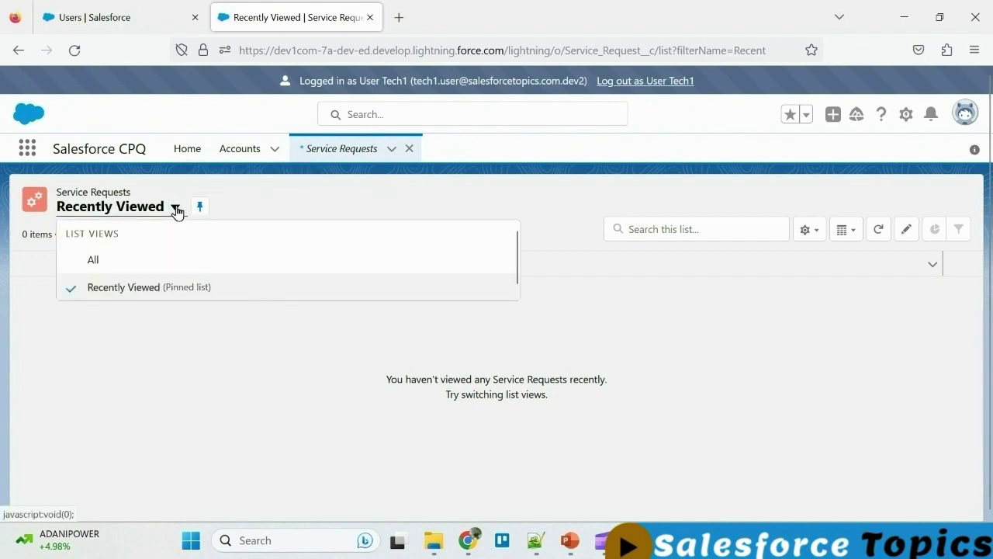
left_click(97, 264)
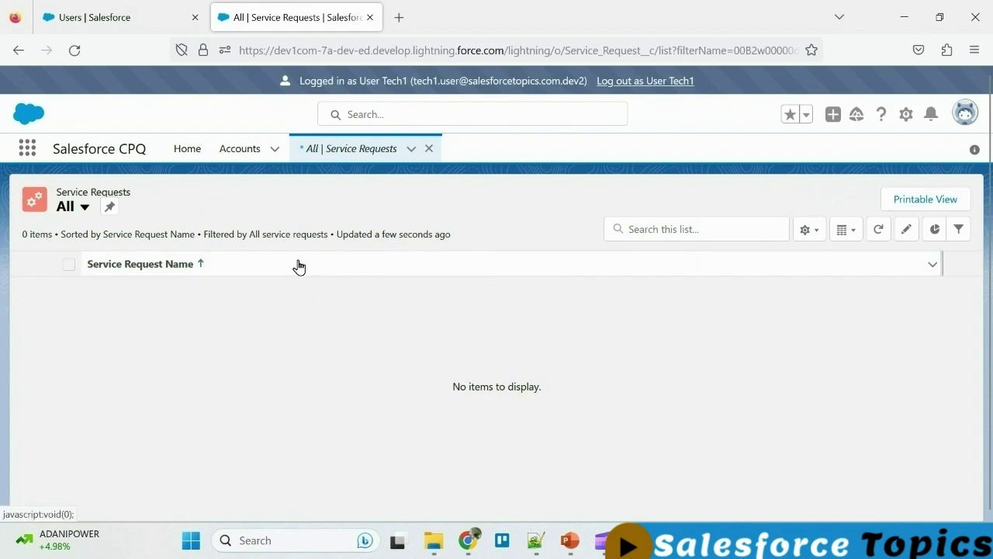
Step: Compare the VJ Tech Profile's Service Requests tab and object permissions in Chrome with the Tech1 user's list view in Firefox
mouse_move(471, 543)
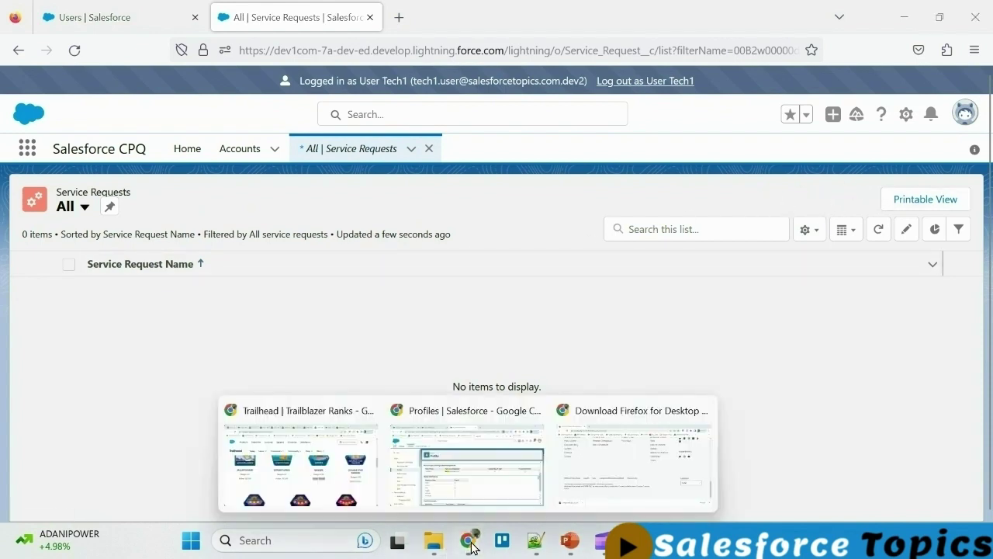
left_click(465, 490)
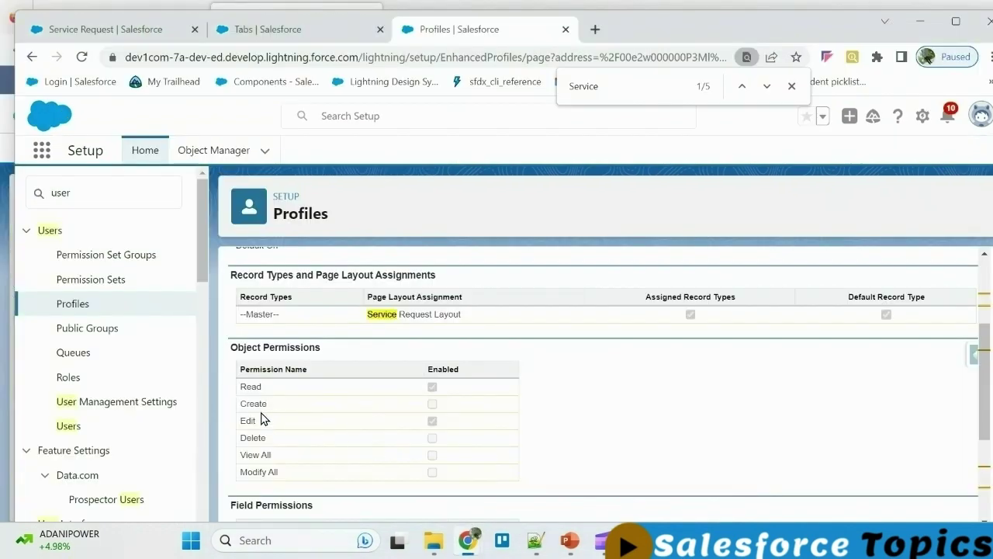
scroll(409, 419, "up", 2)
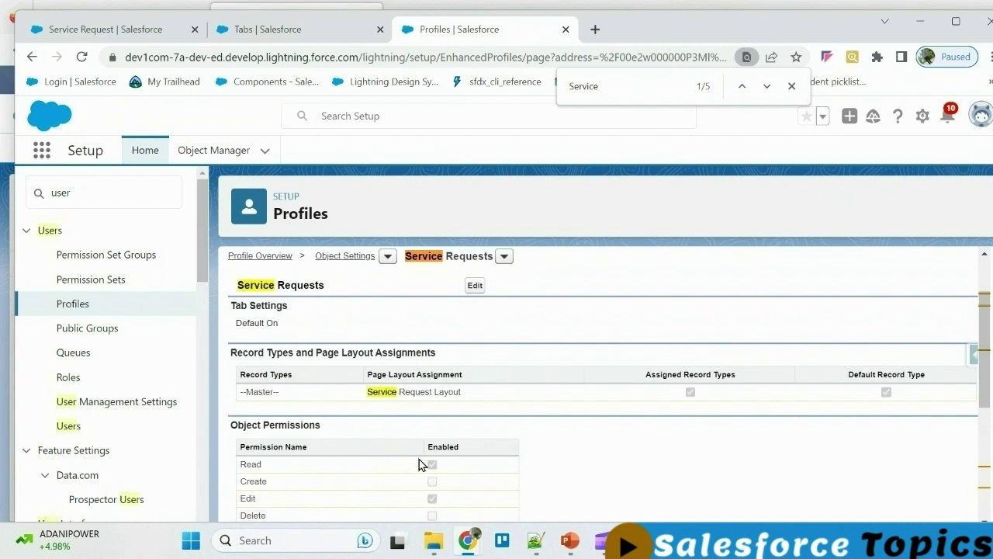
key("alt+Tab")
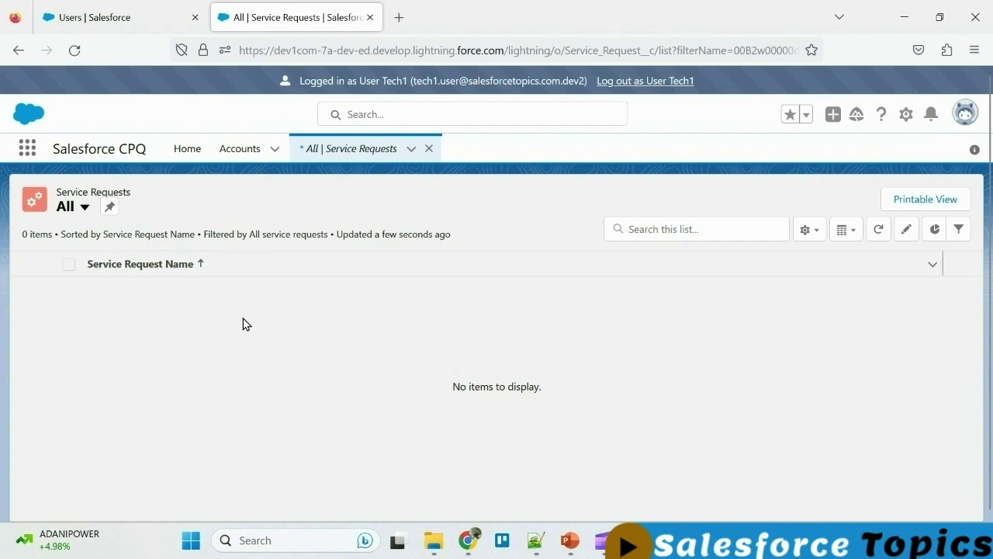
key("alt+Tab")
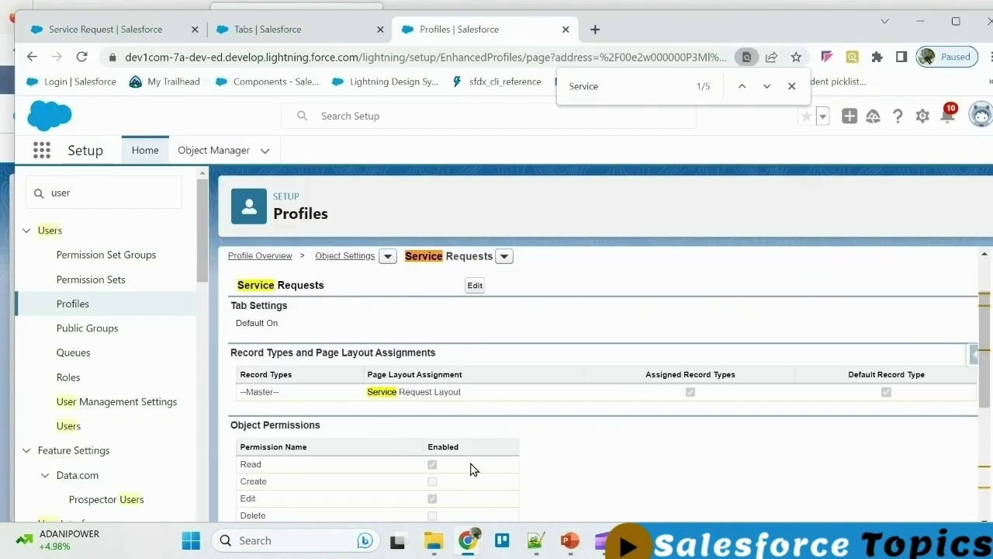
scroll(475, 465, "down", 1)
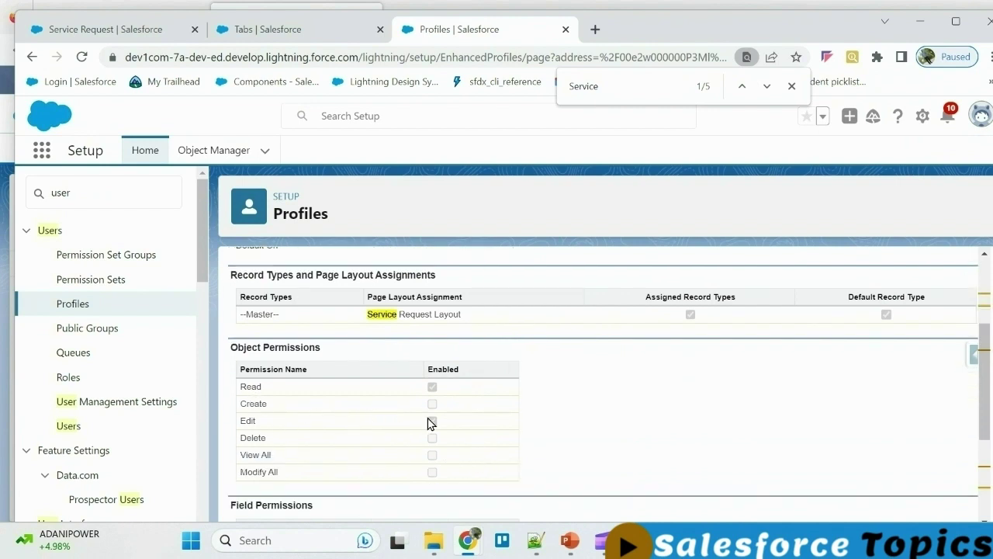
scroll(465, 408, "up", 1)
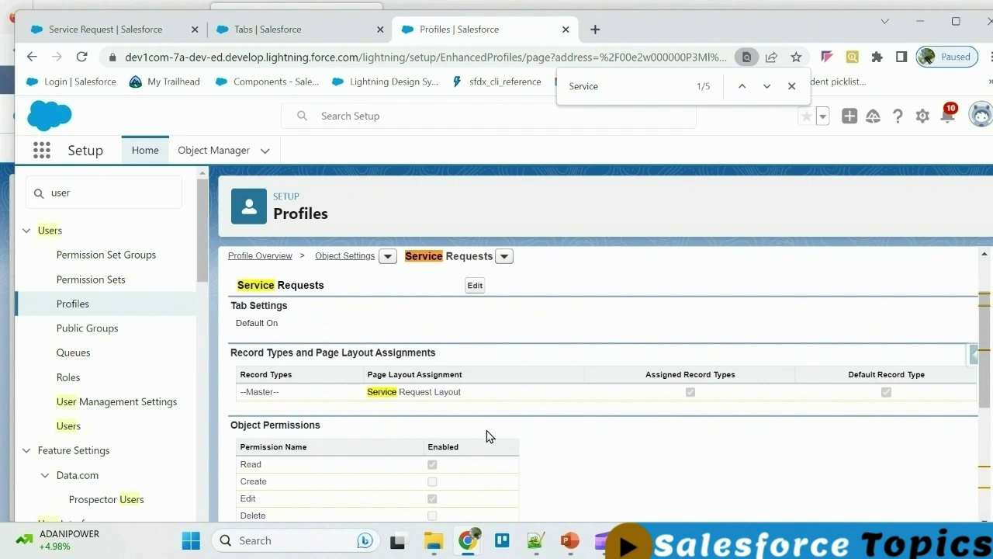
scroll(498, 437, "up", 1)
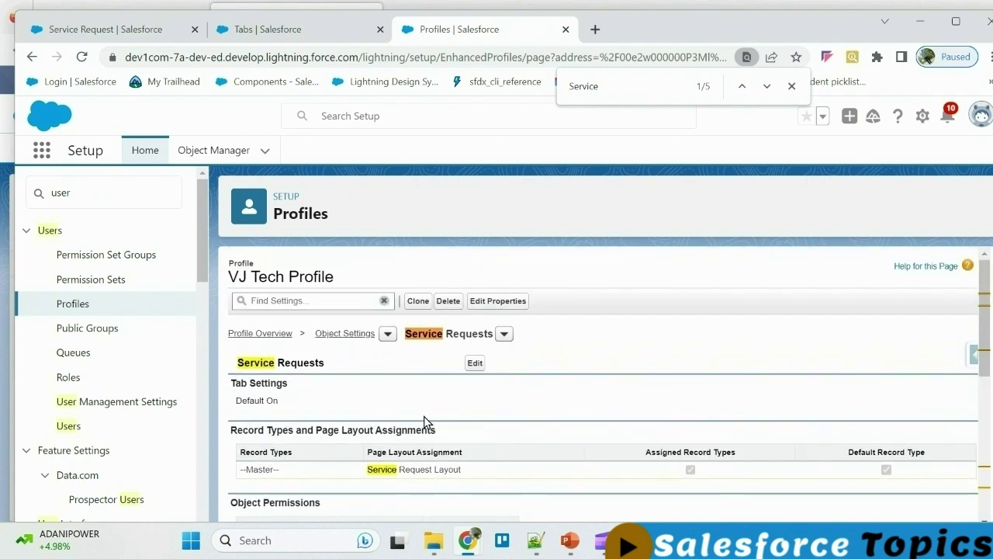
scroll(339, 383, "down", 2)
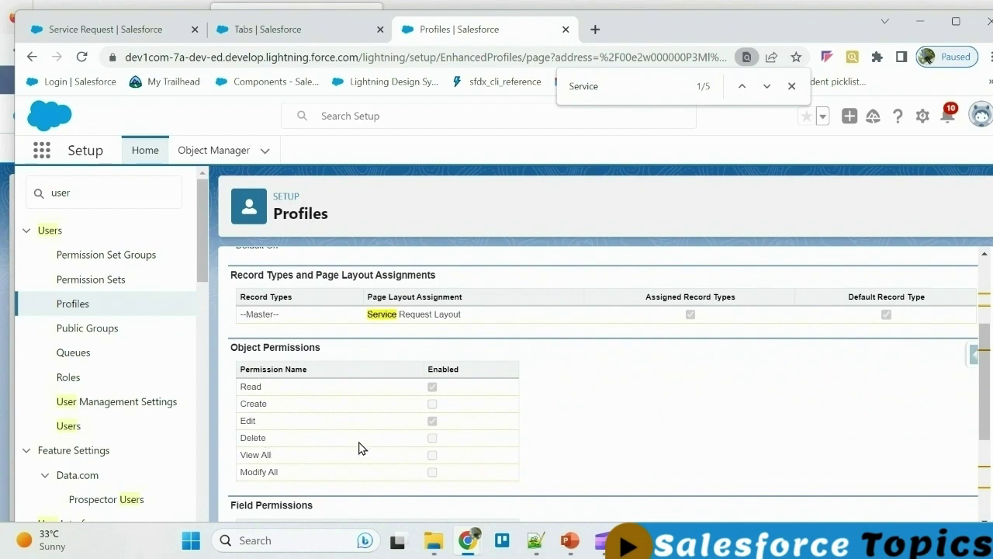
Step: Create and save a permission set labelled "Service Request Create and Delete" with the license left at --None--
left_click(118, 280)
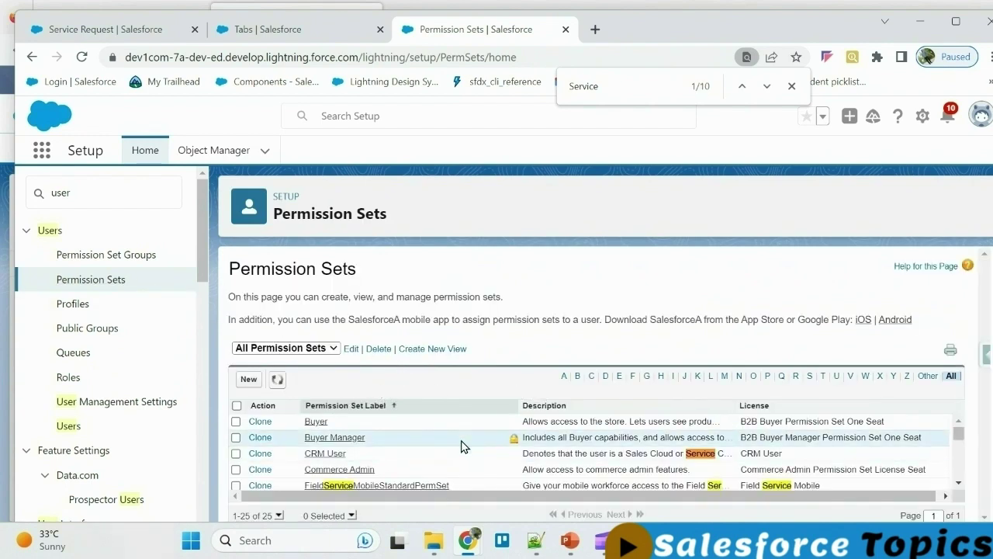
left_click(250, 379)
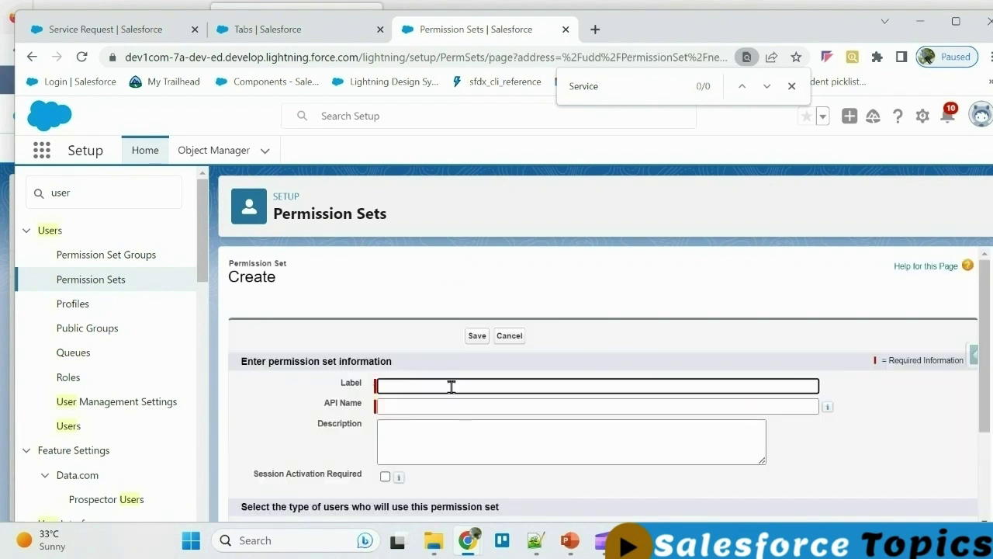
left_click(440, 384)
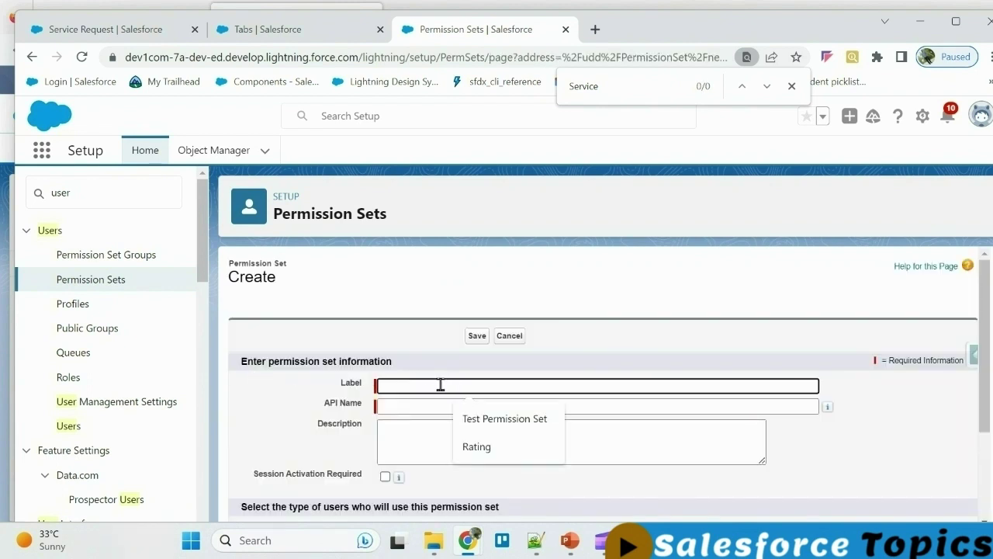
type("Service")
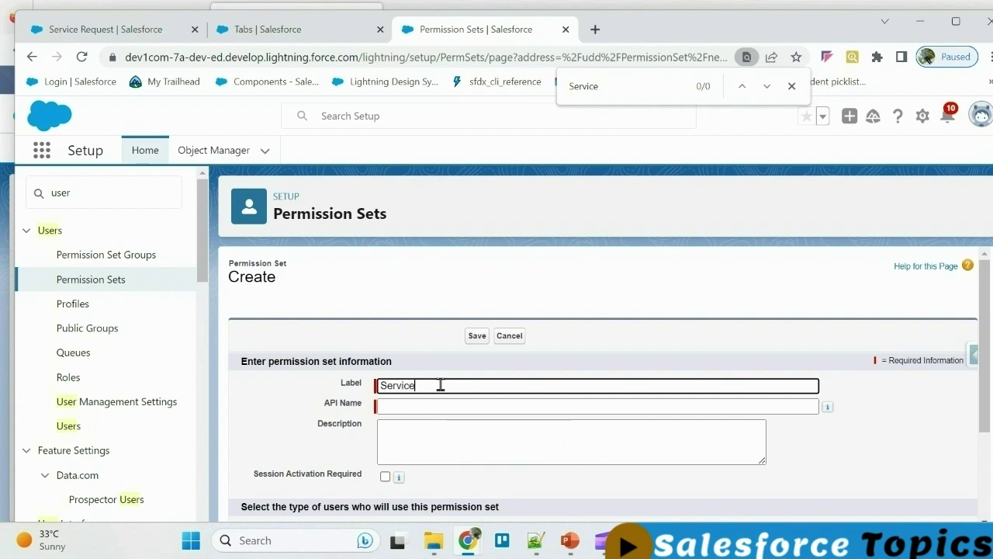
type(" Request Create and Delete")
left_click(909, 445)
scroll(863, 440, "down", 3)
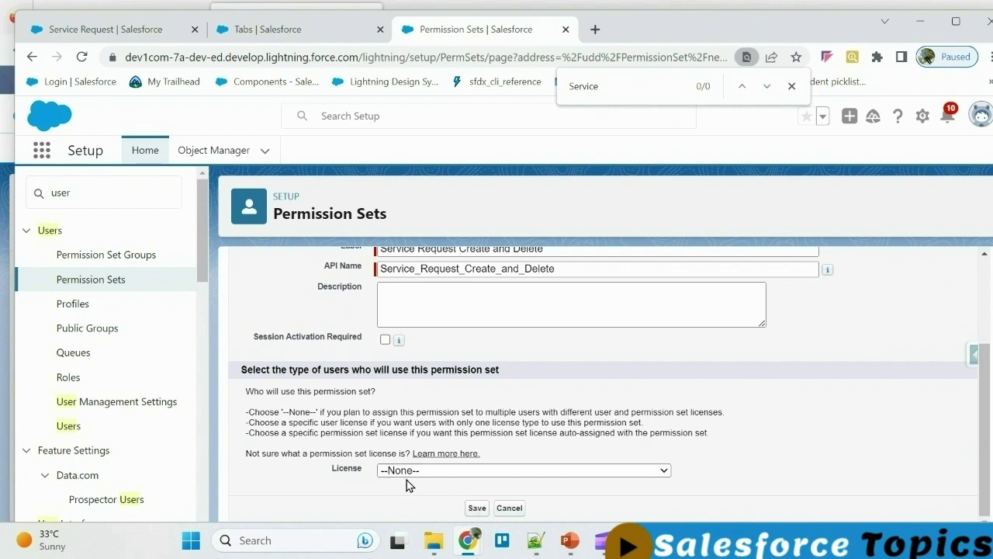
left_click(476, 508)
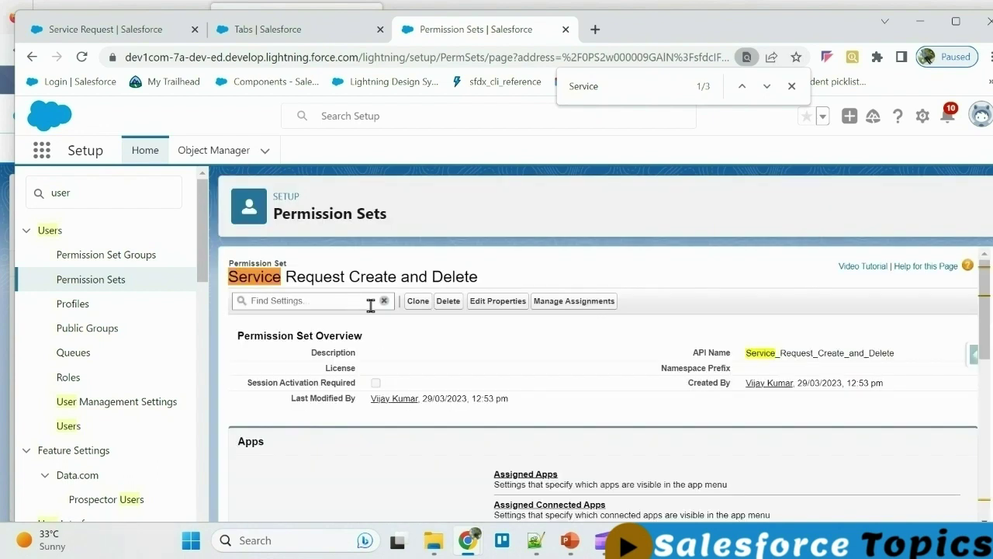
Step: Open the new permission set's Object Settings, search the list for "Service Re" and open Service Requests
scroll(539, 364, "down", 3)
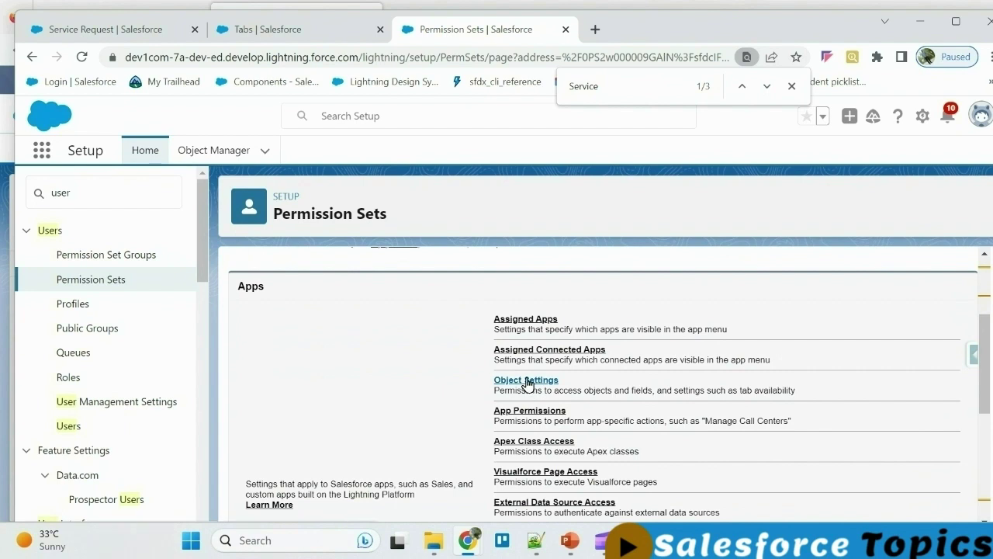
left_click(526, 380)
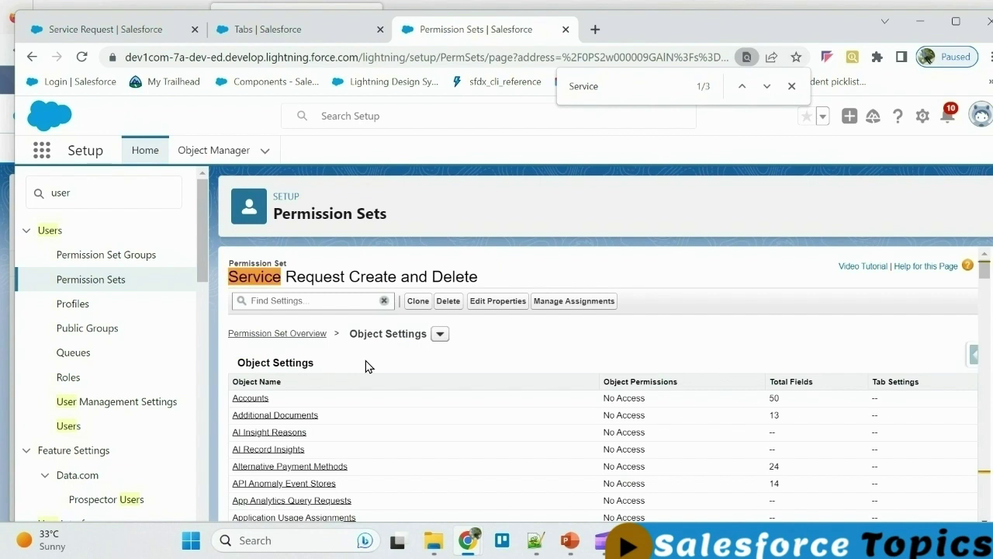
scroll(408, 395, "down", 1)
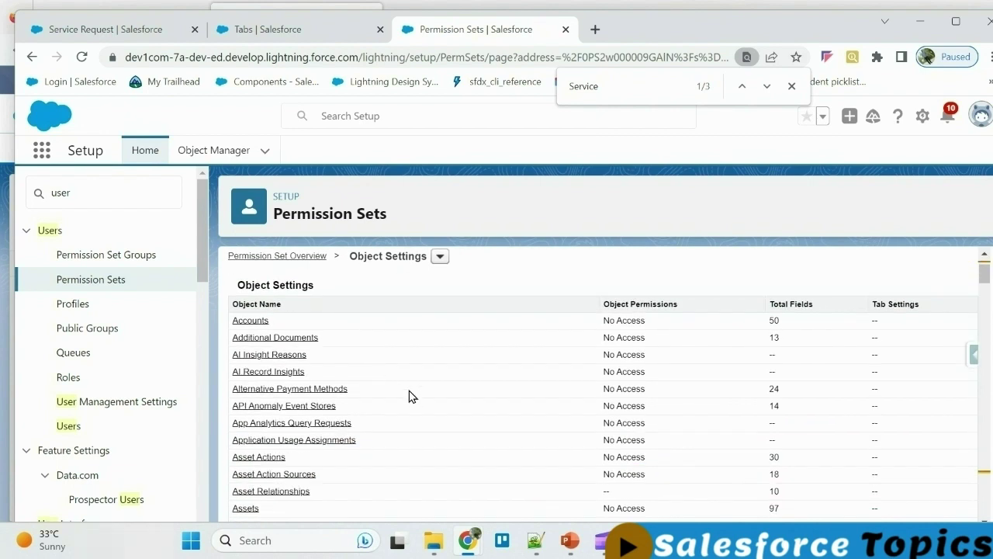
key("ctrl+f")
type("Service Re")
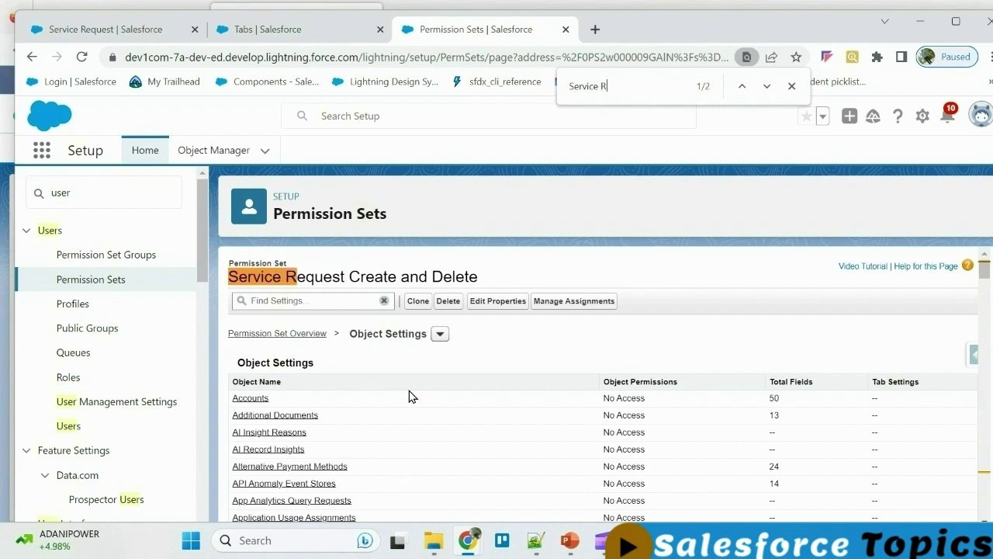
left_click(767, 86)
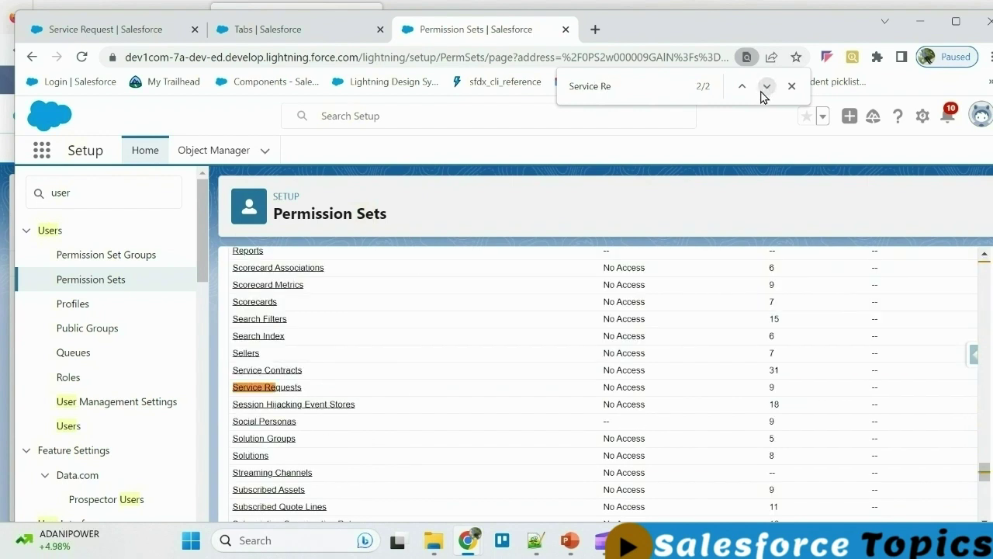
left_click(280, 389)
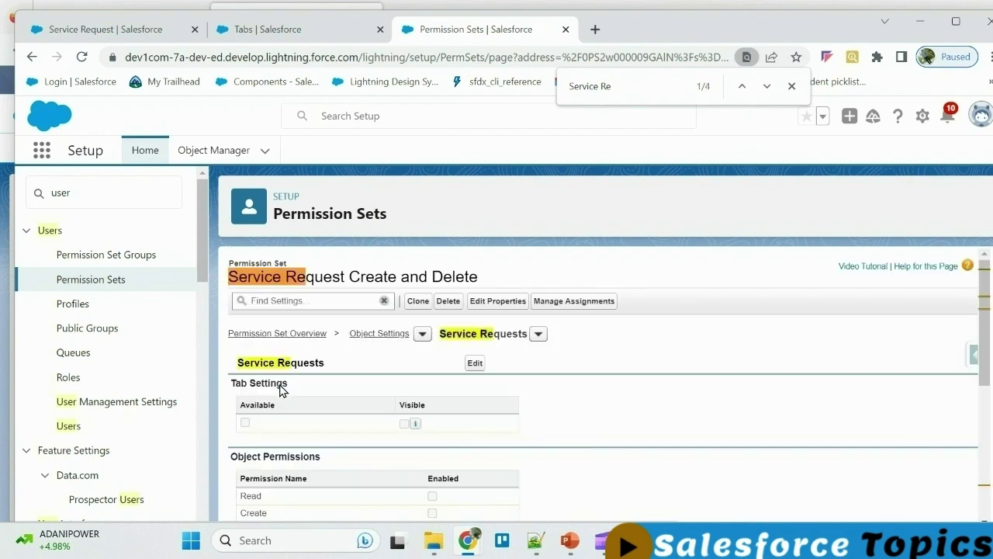
Step: Edit the Service Requests settings of the permission set and enable the Create and Delete object permissions
scroll(543, 428, "down", 1)
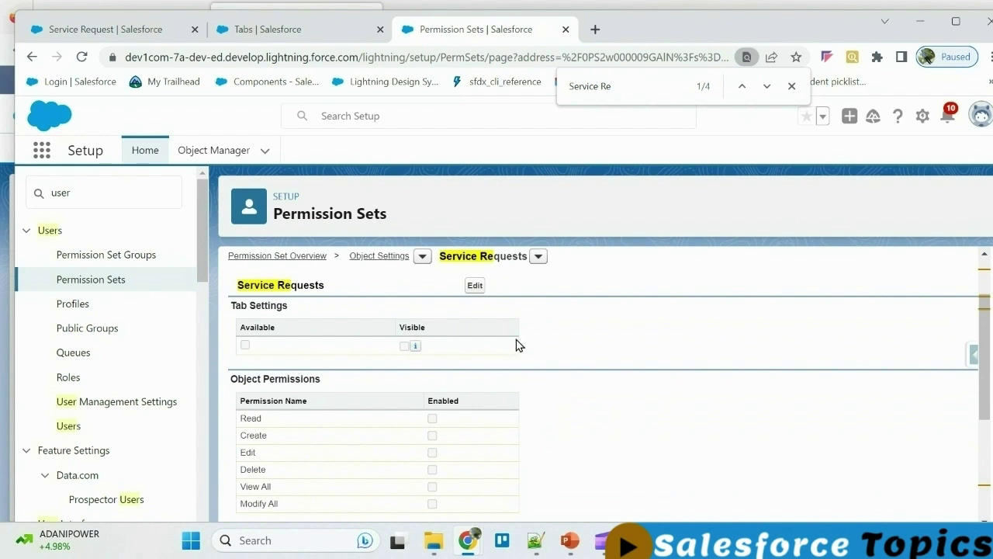
left_click(474, 286)
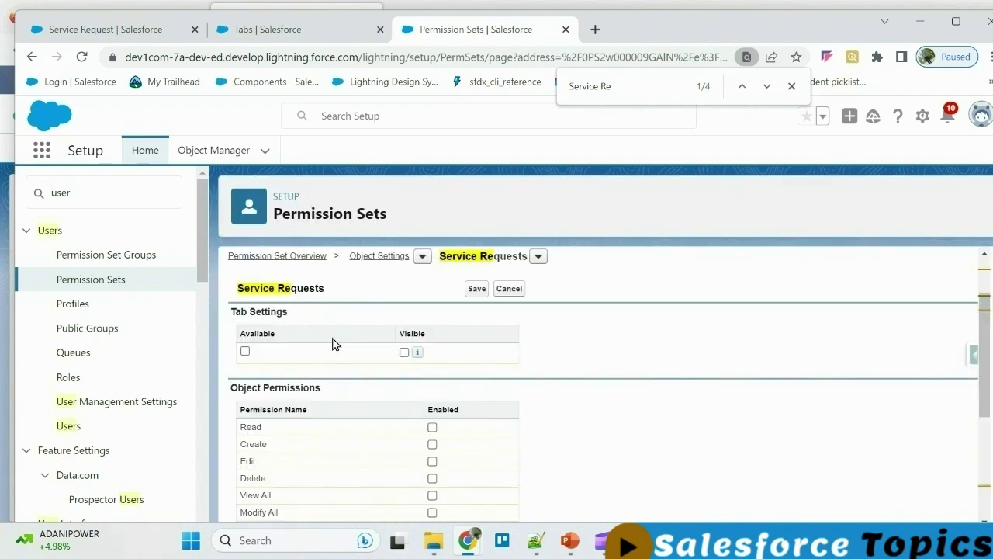
scroll(332, 344, "down", 1)
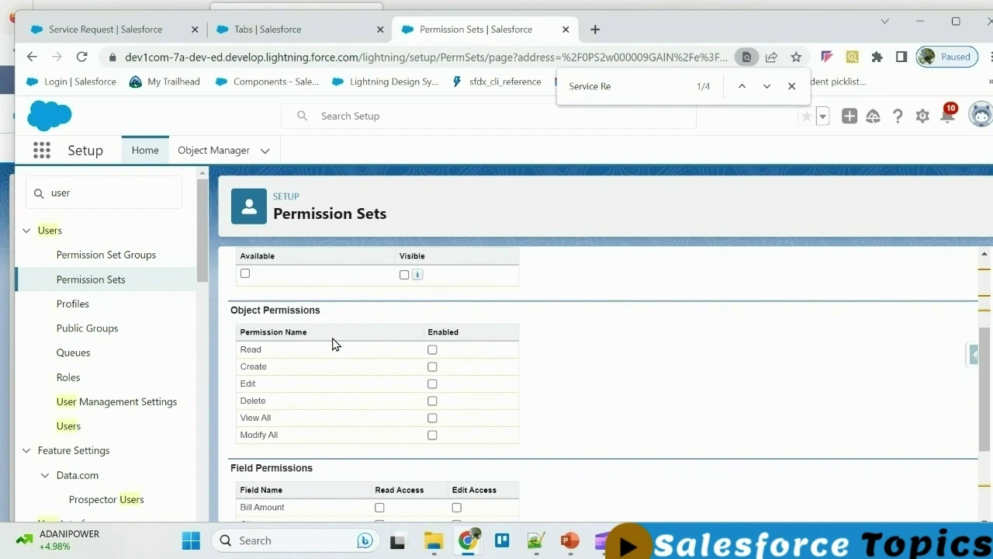
left_click(433, 367)
left_click(433, 401)
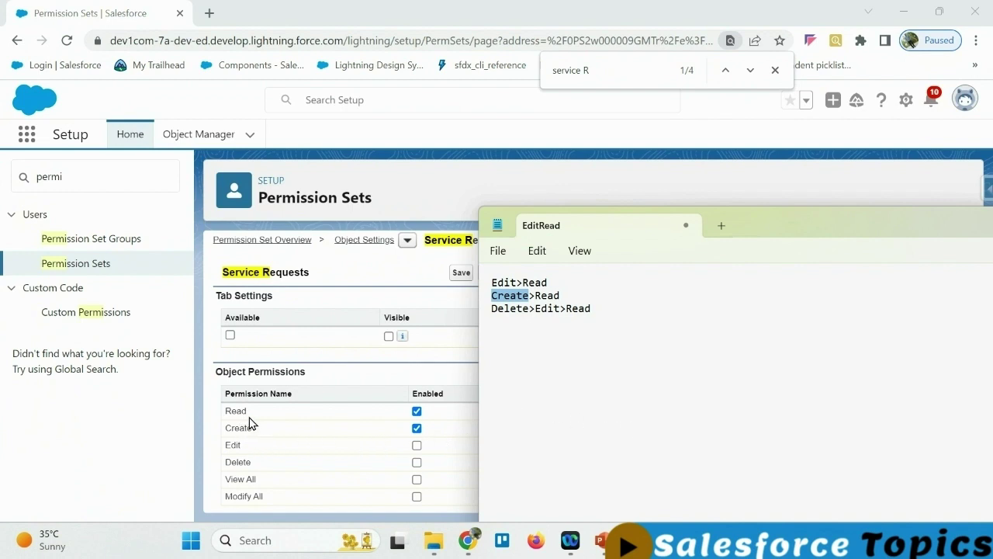
Step: Switch to the EditRead note in Notepad and highlight the parts of its permission dependency lines for Delete and Edit
left_click_drag(222, 272, 315, 279)
mouse_move(707, 540)
left_click(702, 465)
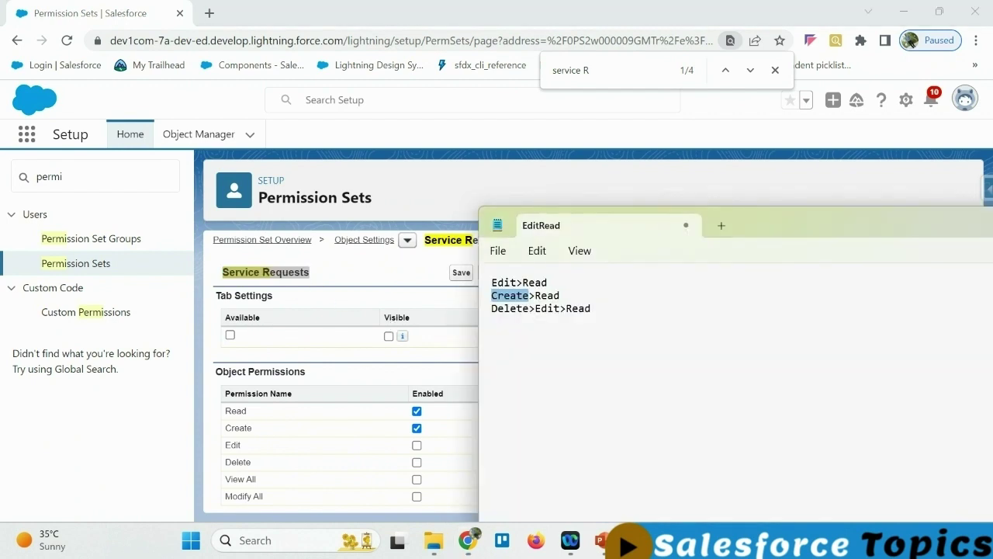
double_click(503, 309)
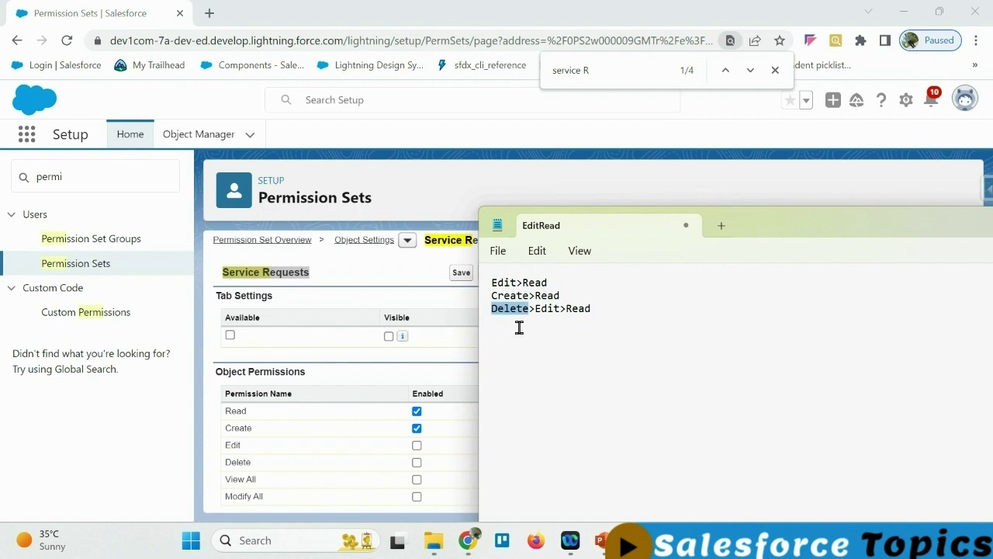
left_click(581, 310)
double_click(550, 310)
left_click(515, 343)
double_click(503, 283)
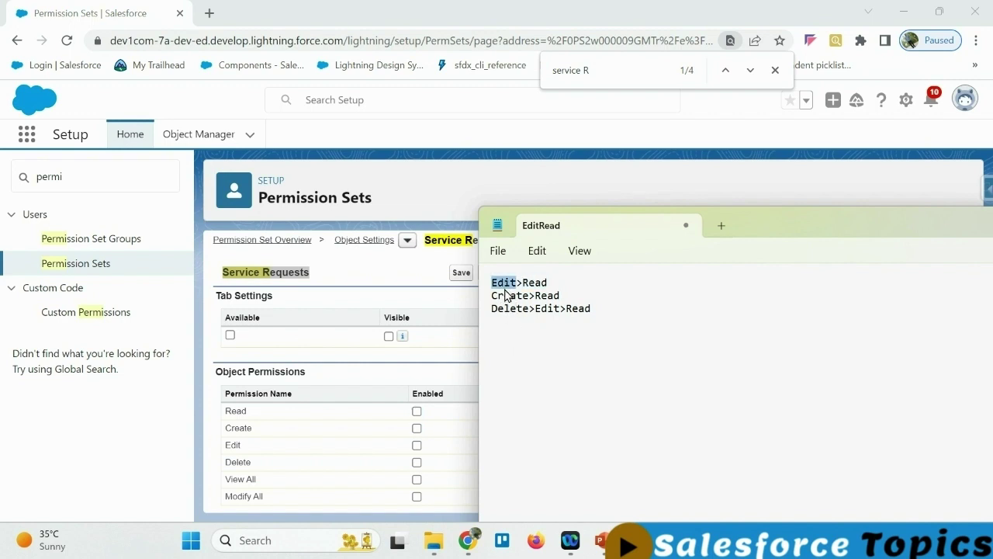
Step: Try enabling Edit and Create separately in the Service Requests object permissions, following the matching dependency lines in the Notepad note
left_click(418, 446)
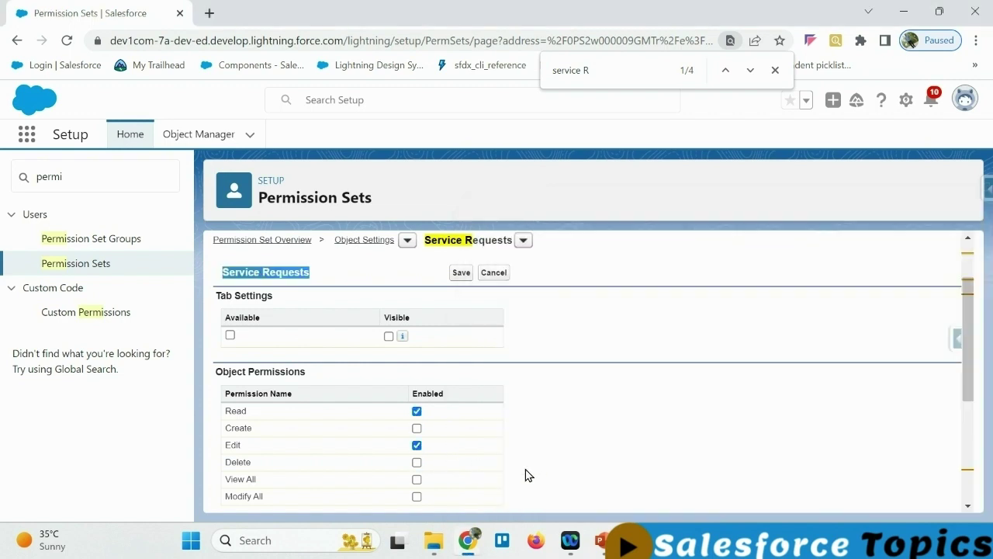
key("alt+Tab")
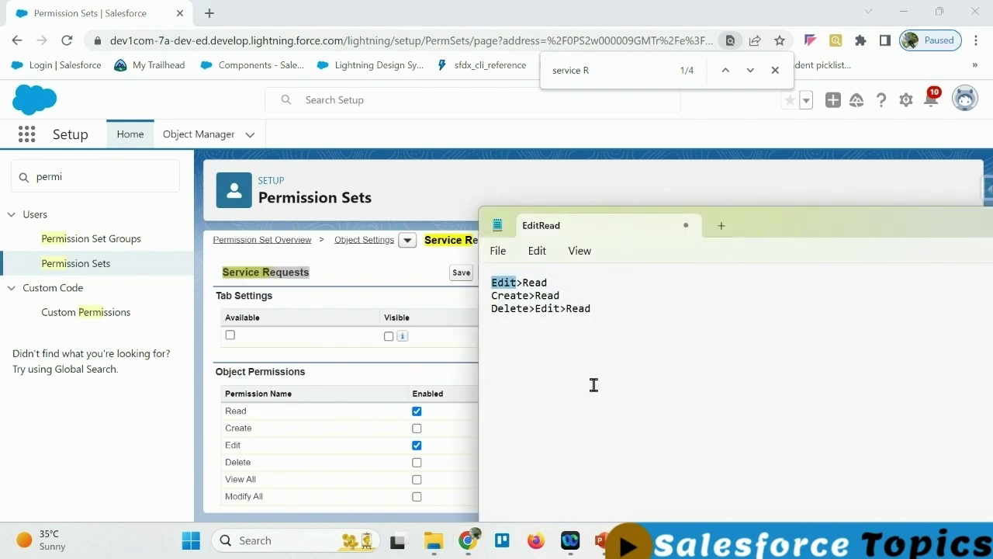
double_click(510, 295)
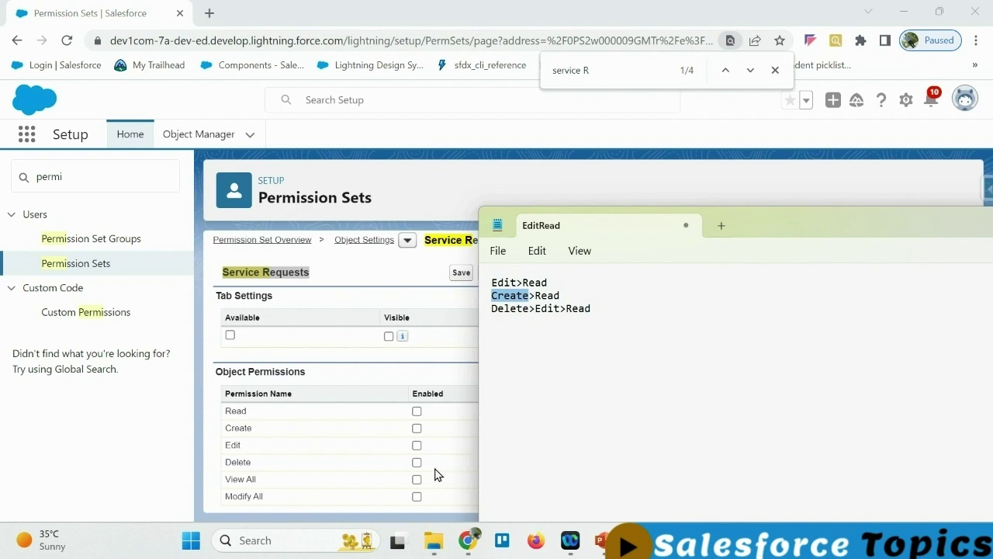
left_click(417, 427)
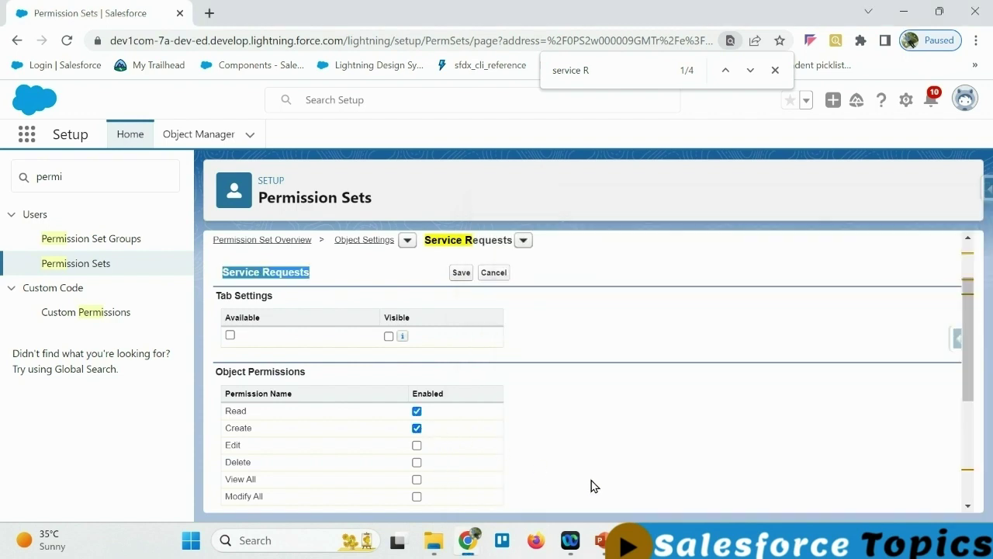
Step: Highlight the Delete>Edit>Read line in the note, enable the Delete object permission and save the Service Requests settings
key("alt+Tab")
double_click(510, 308)
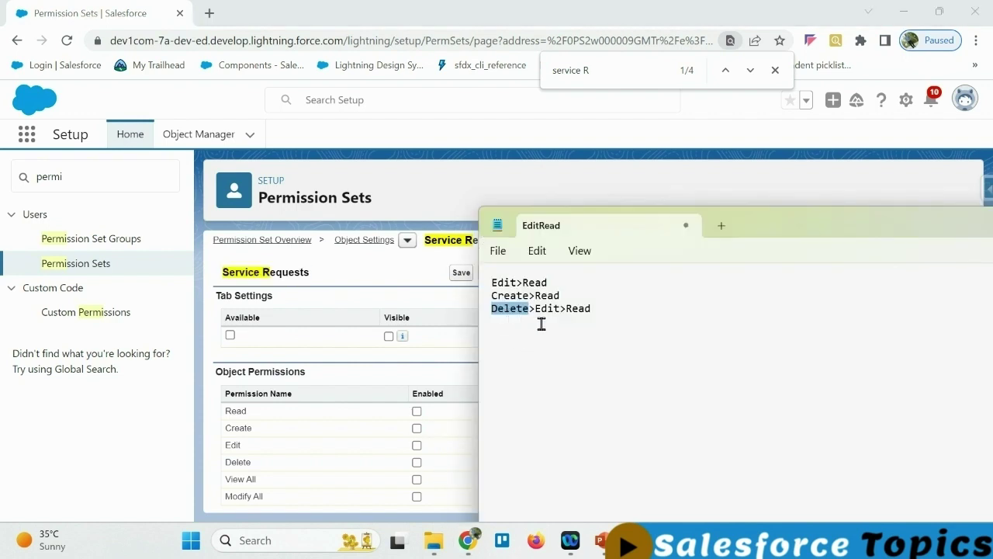
left_click(544, 311)
left_click(453, 458)
left_click(417, 463)
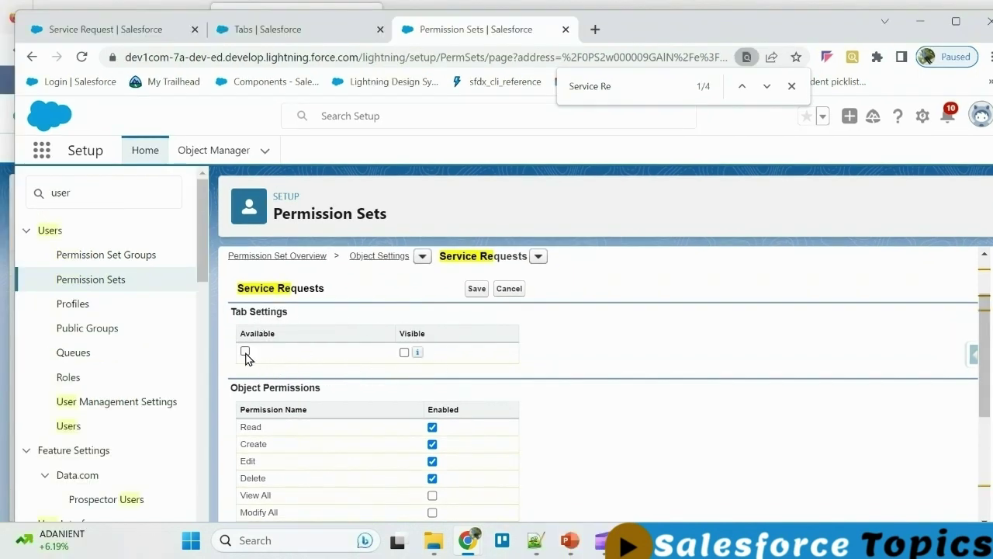
left_click(478, 289)
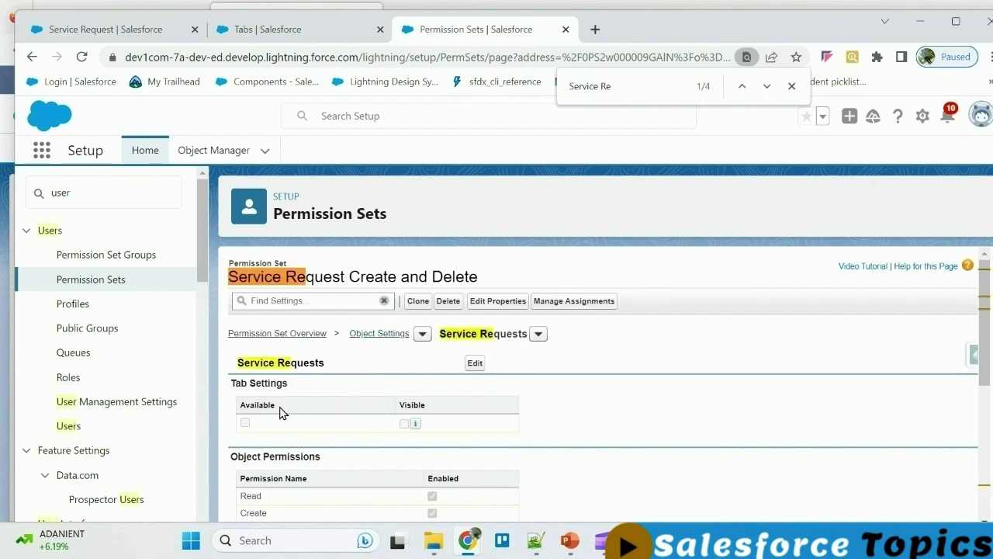
Step: Open the Tech1 user from the All Users list and start editing its permission set assignments
left_click(70, 428)
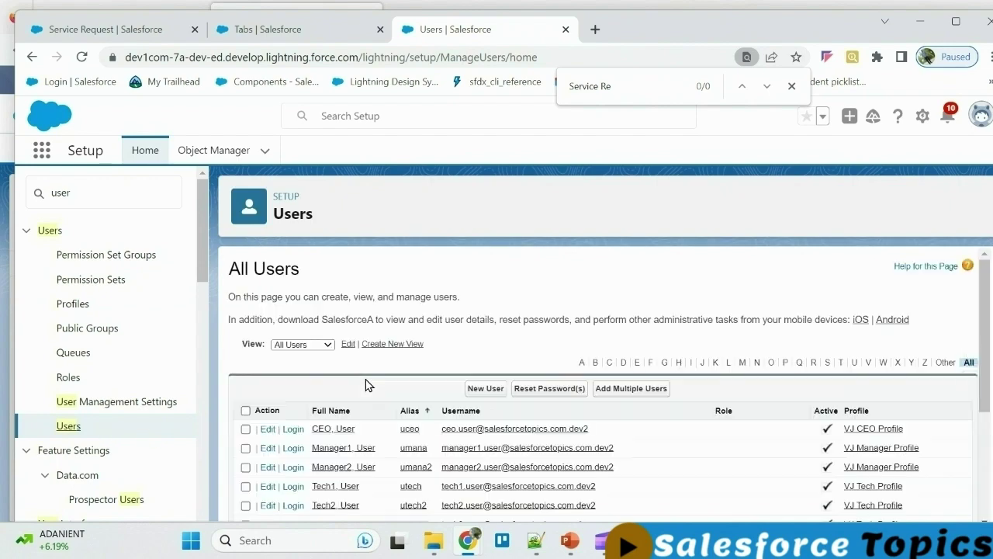
scroll(481, 384, "down", 2)
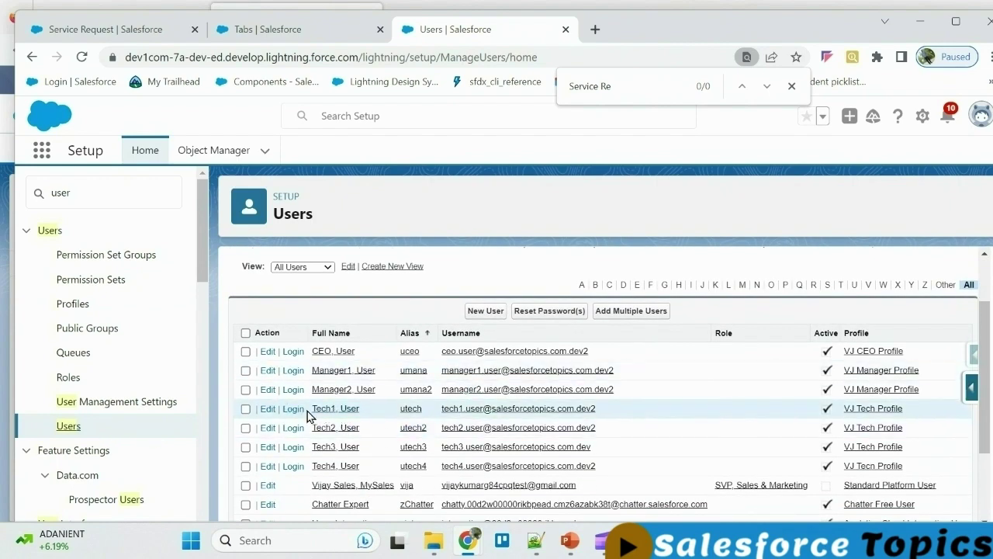
left_click(334, 486)
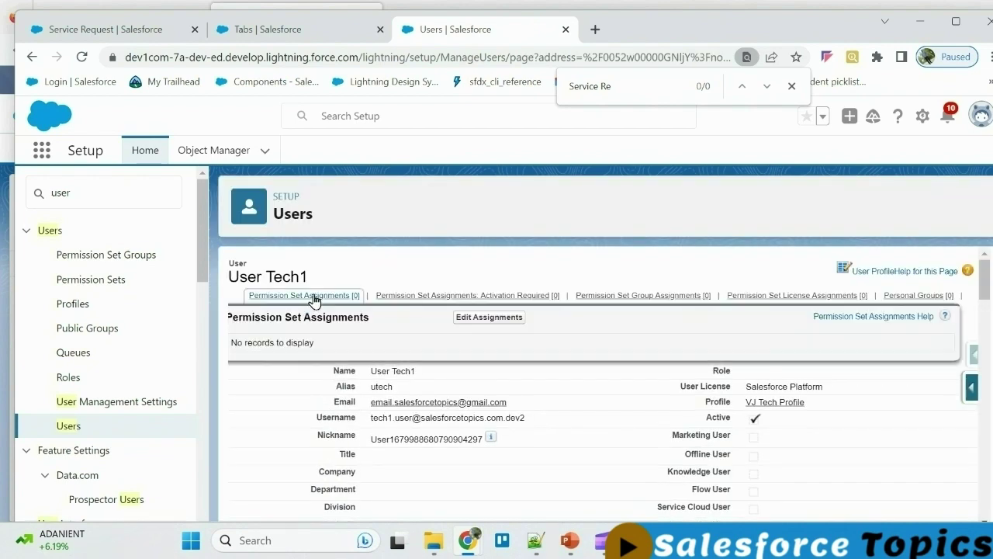
left_click(315, 298)
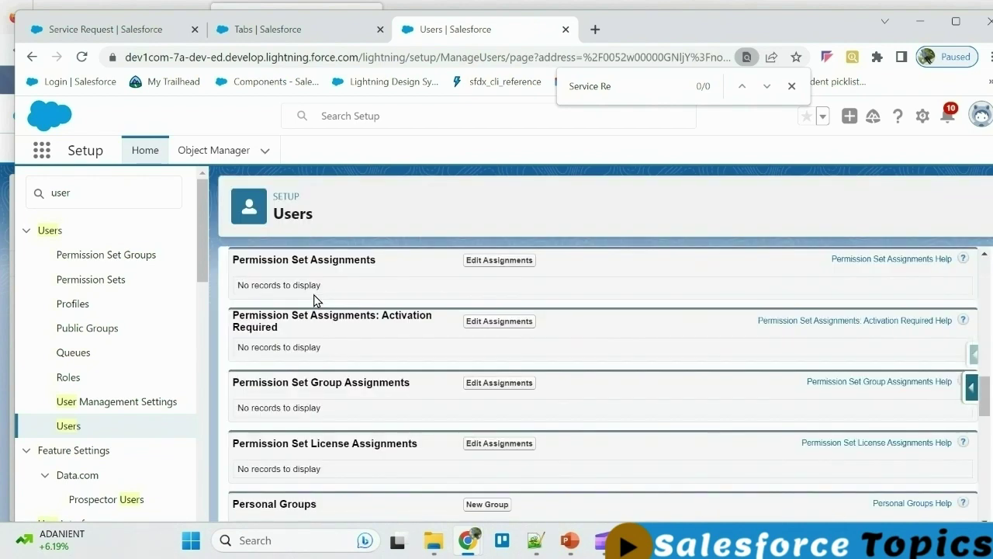
left_click(490, 261)
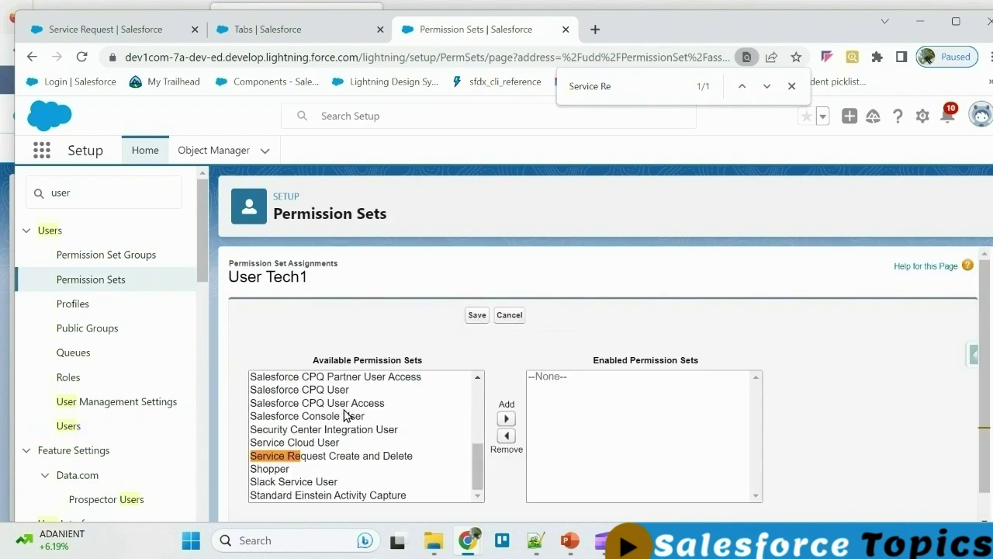
Step: Add Service Request Create and Delete to Tech1's enabled permission sets, save, and review the assignment on the user page
left_click(353, 456)
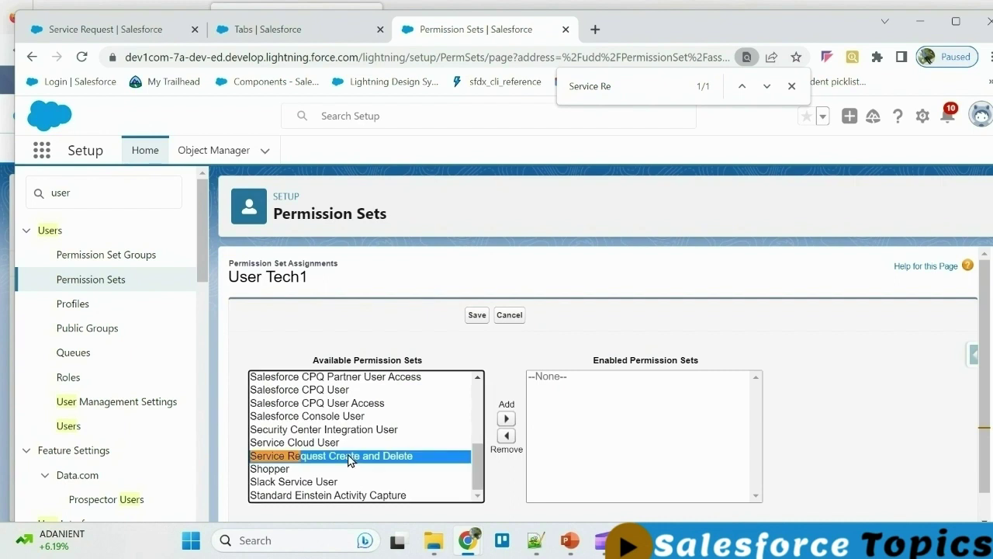
left_click(506, 421)
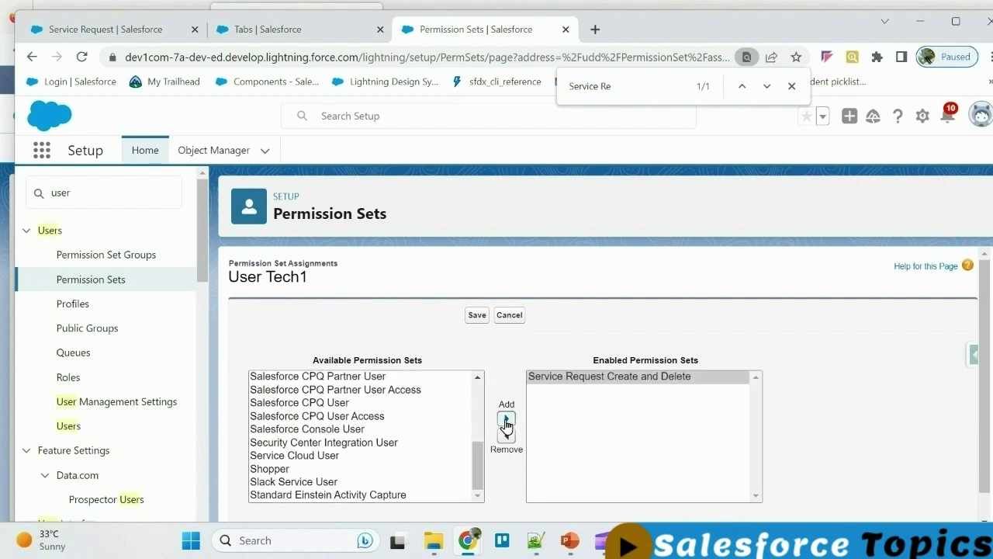
left_click(475, 317)
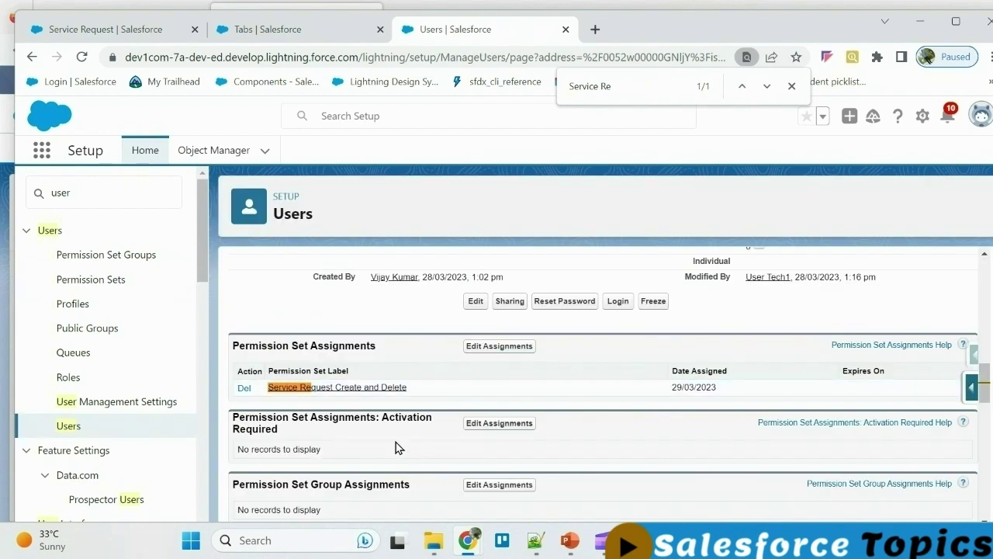
scroll(358, 435, "up", 3)
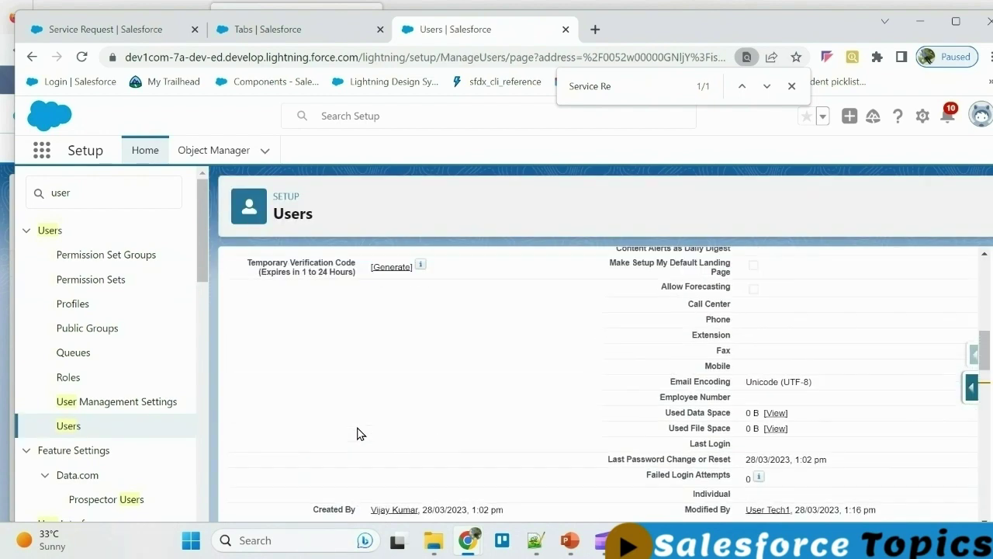
scroll(358, 435, "down", 2)
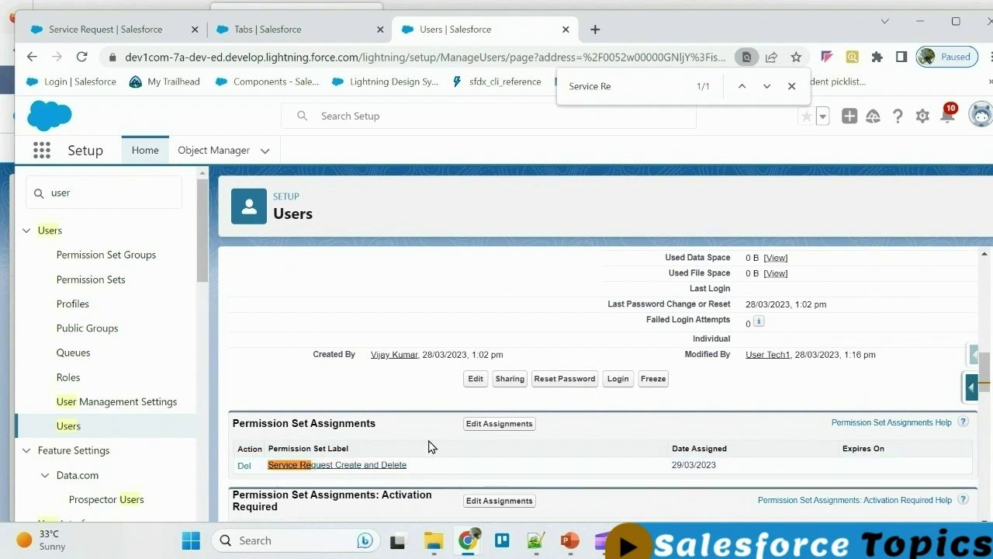
Step: Switch to the Firefox session logged in as Tech1, reload the Service Requests list and open the new Service Request form
mouse_move(707, 540)
left_click(707, 465)
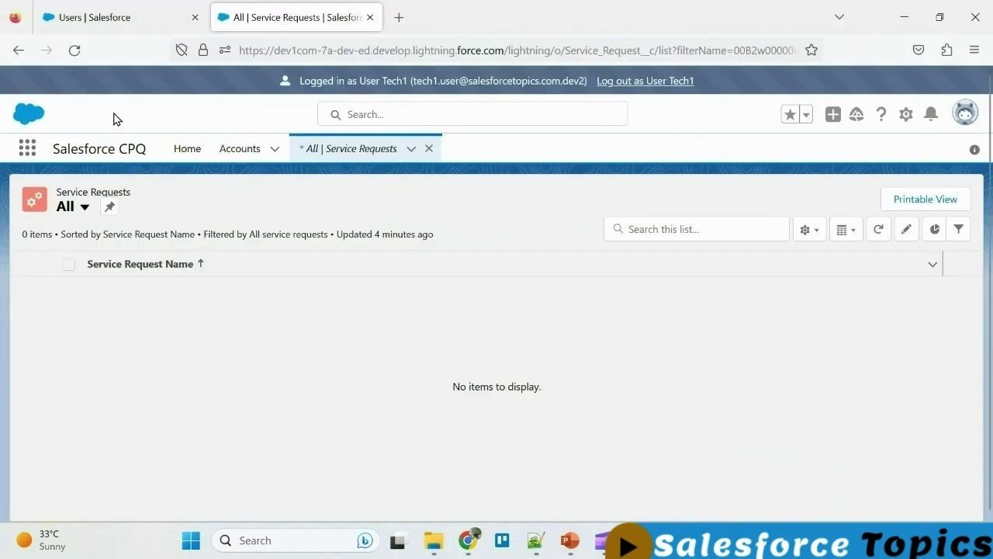
left_click(75, 50)
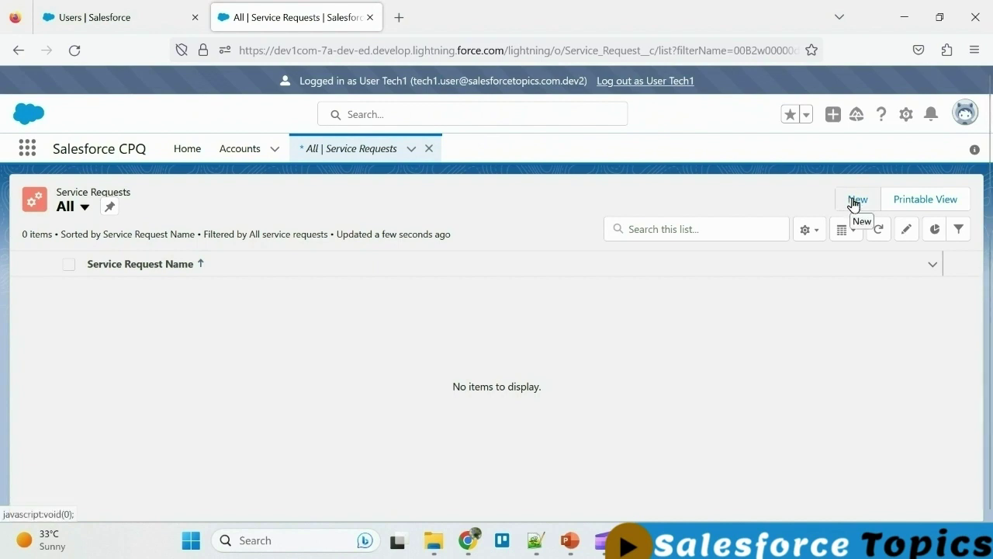
left_click(854, 202)
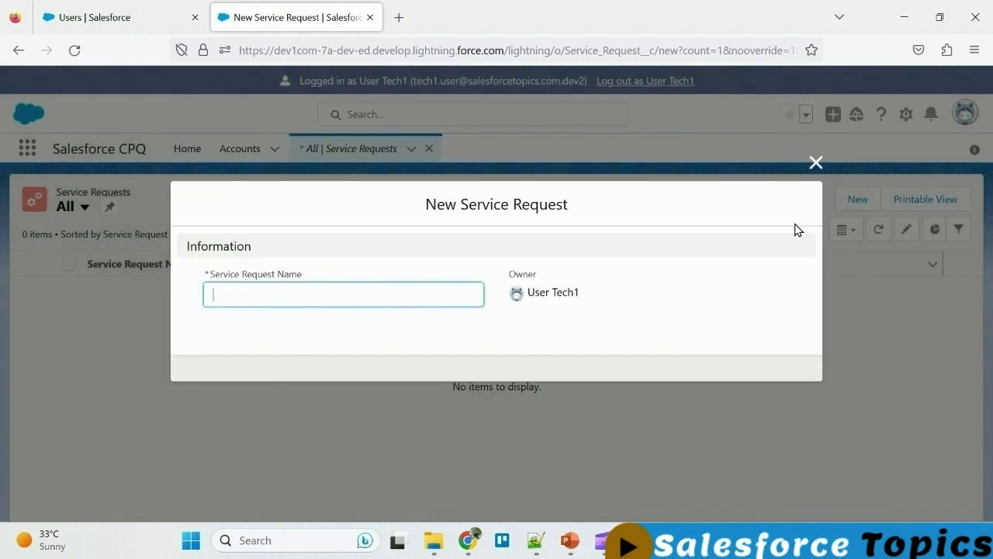
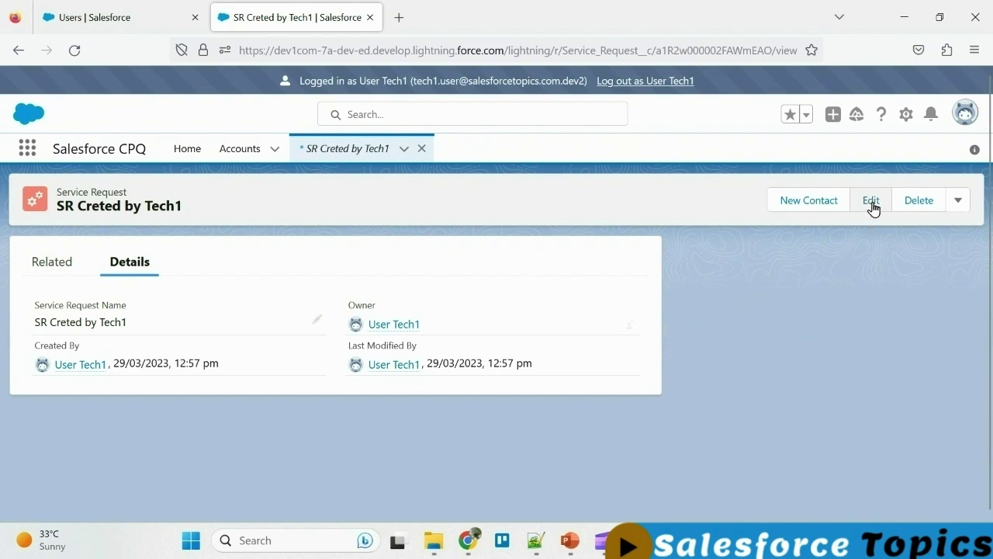
Step: Rename the service request "SR Creted by Tech1" as "SR Creted by Tech ex" and save it
left_click(871, 203)
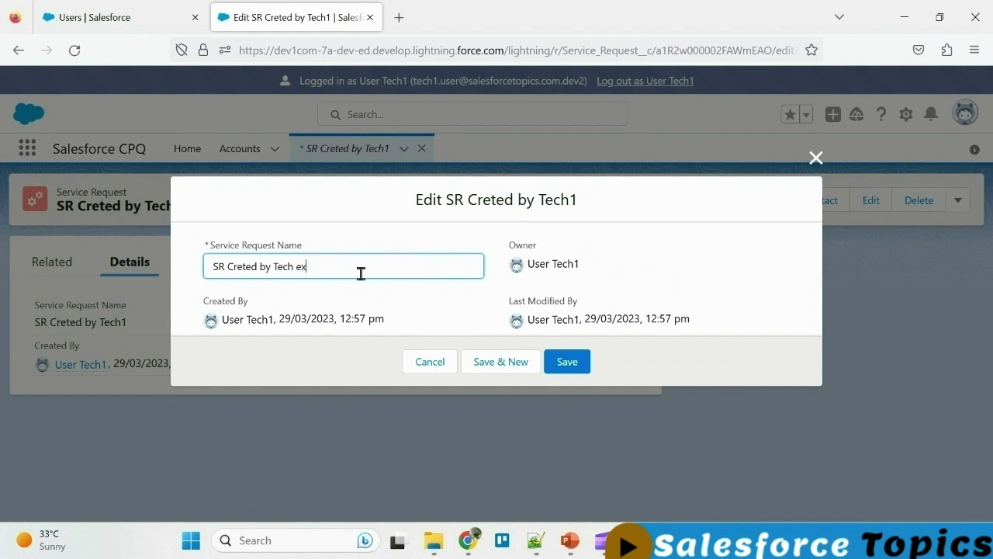
left_click(581, 365)
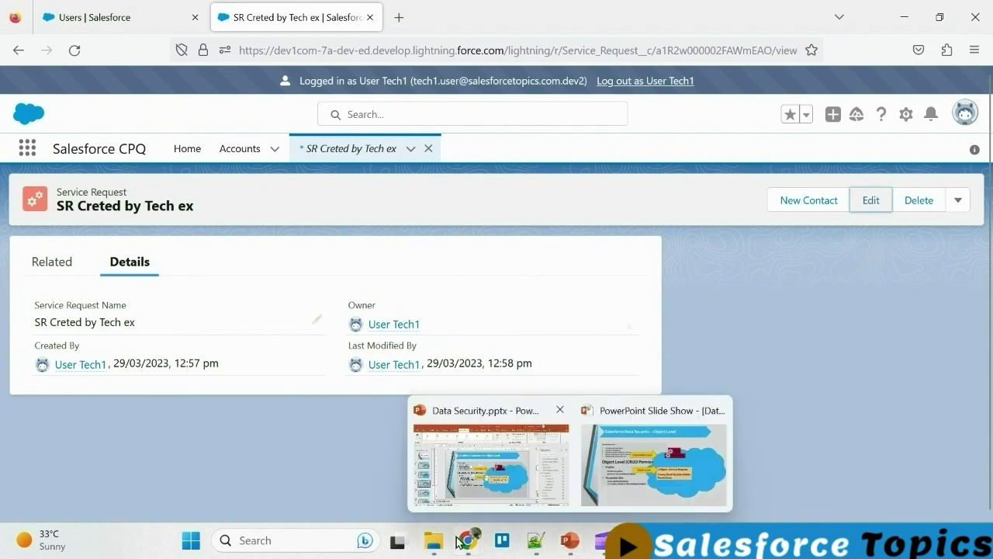
Step: Switch to the Chrome admin session, open the Permission Sets page in Setup and start a new permission set
mouse_move(471, 543)
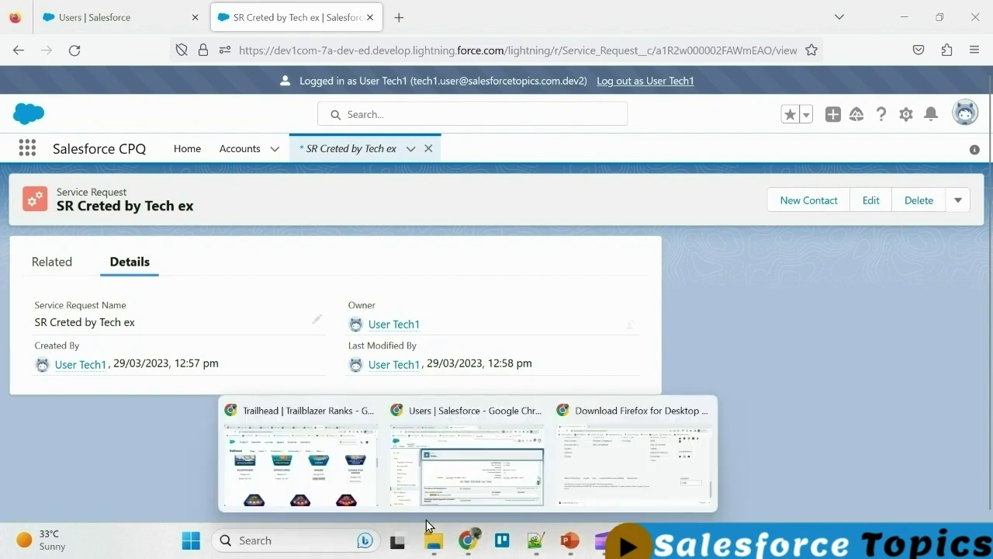
left_click(453, 482)
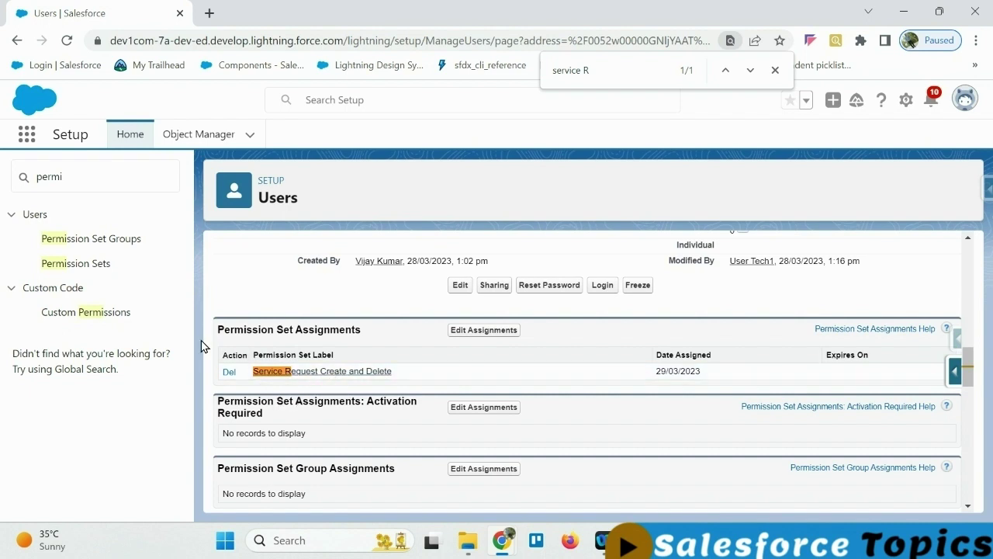
left_click(107, 269)
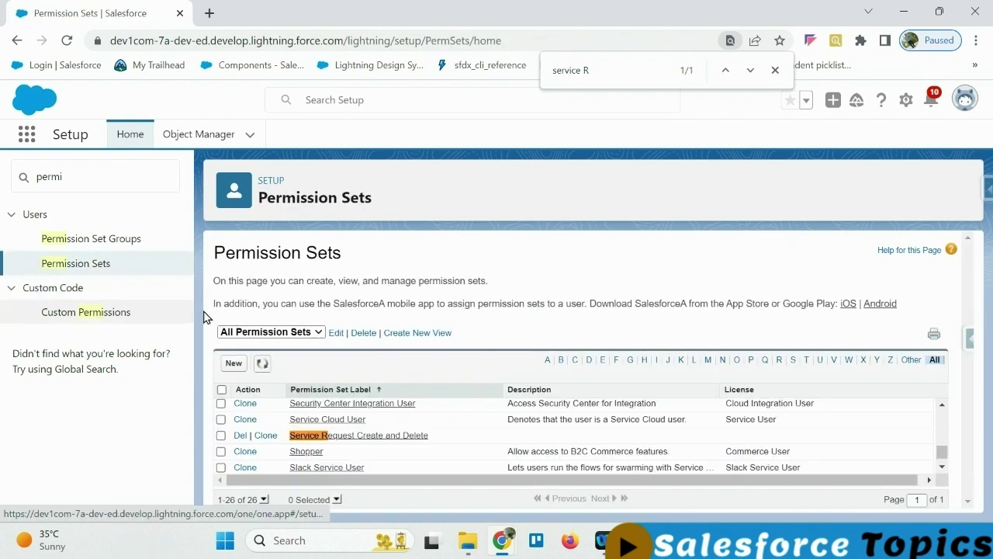
left_click(232, 363)
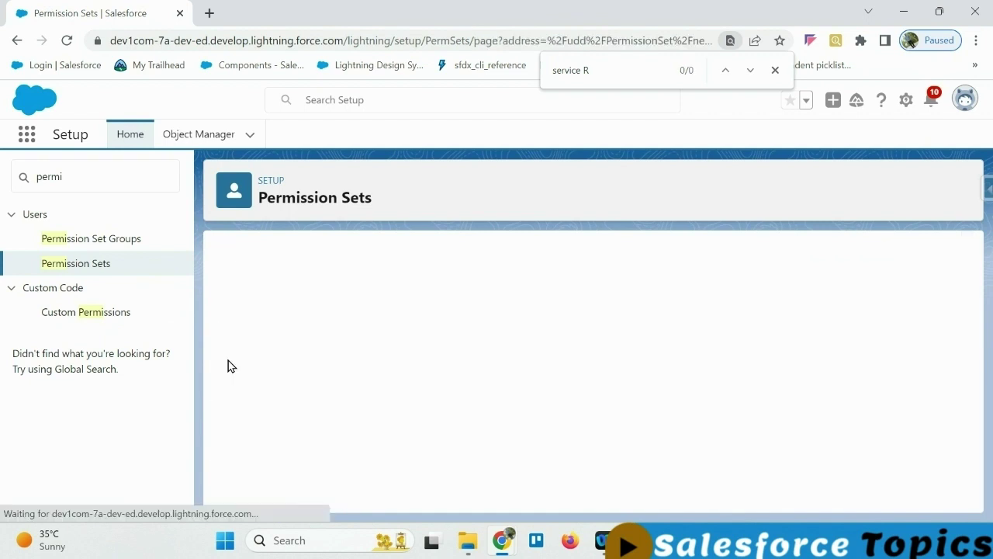
Step: Label the new permission set "Service Request Create Only" with API name Service_Request_Create_Only and save it
left_click(389, 368)
type("Service Request Create and D")
left_click(515, 403)
key("BackSpace")
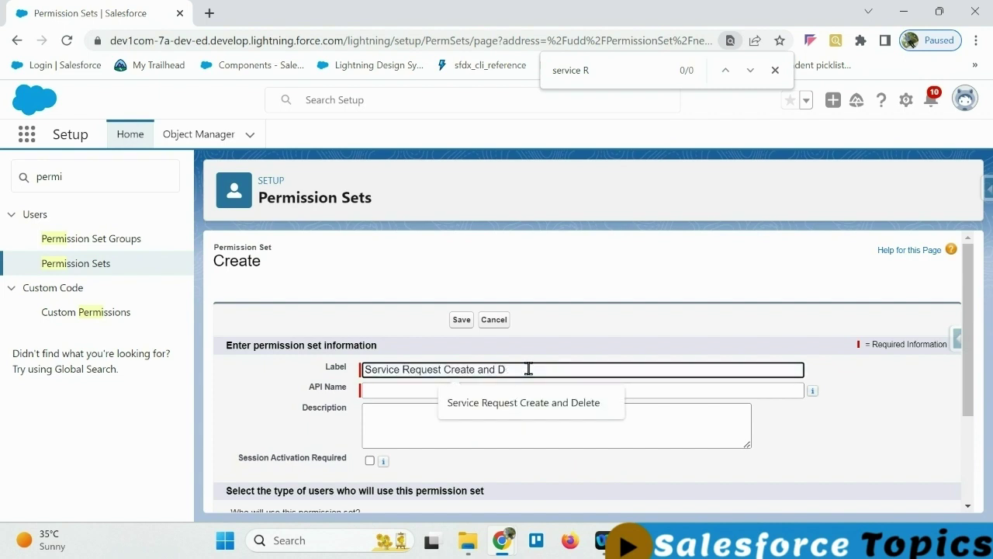
type("Only")
left_click(824, 438)
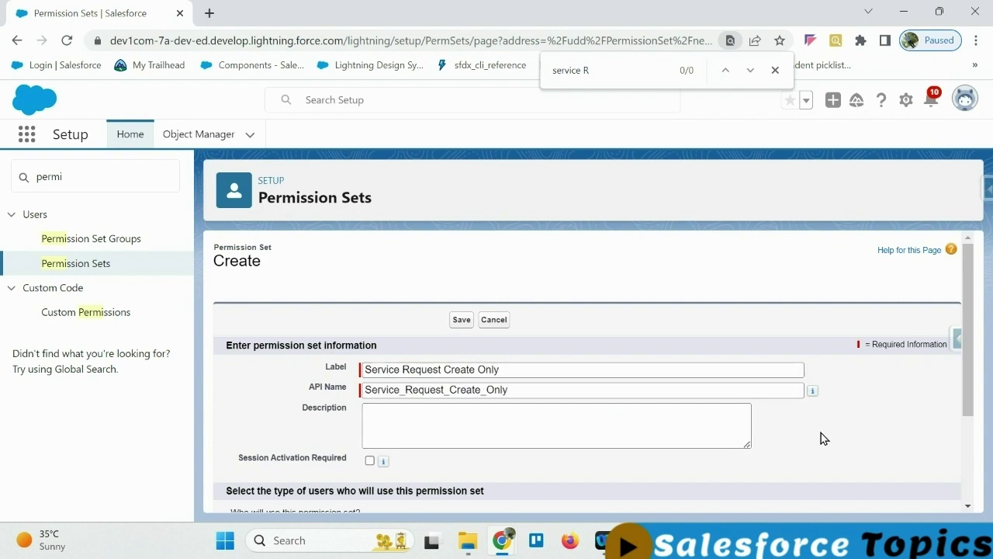
left_click(463, 321)
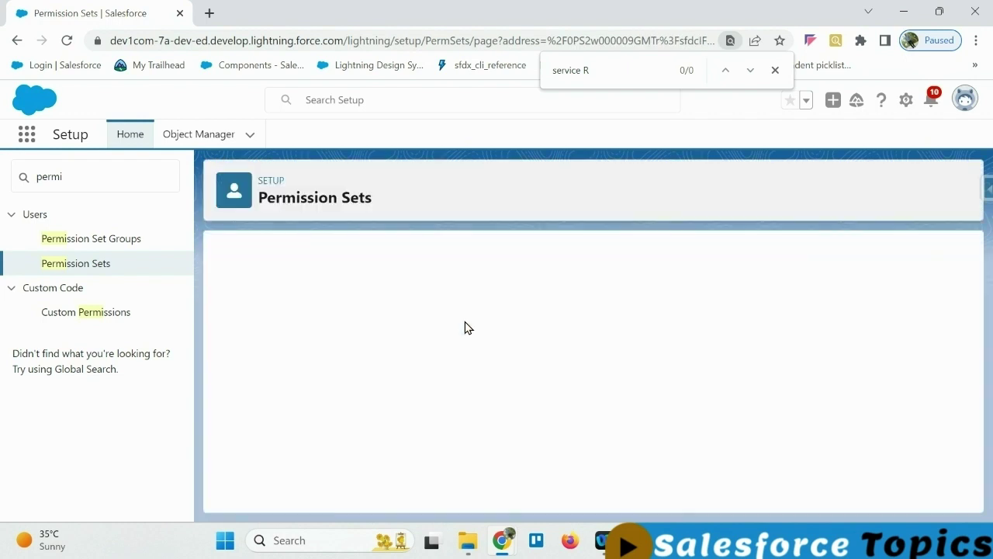
Step: Open the Service Requests object settings of the Service Request Create Only permission set
scroll(505, 401, "down", 1)
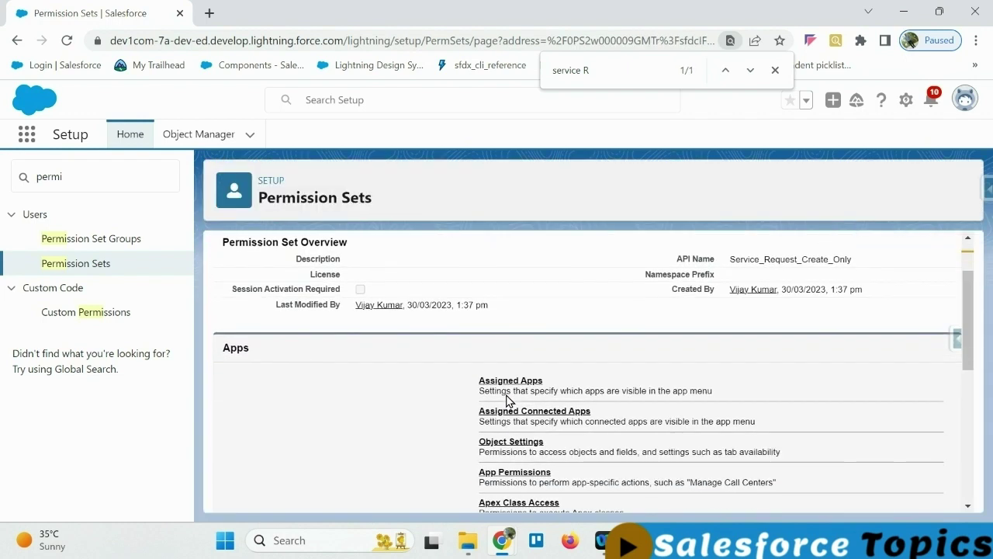
left_click(522, 448)
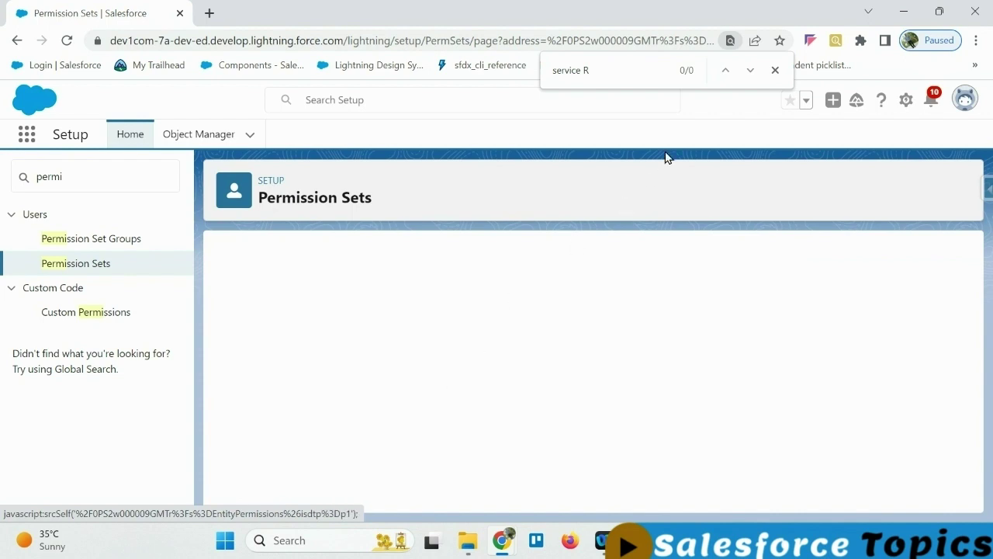
left_click(750, 76)
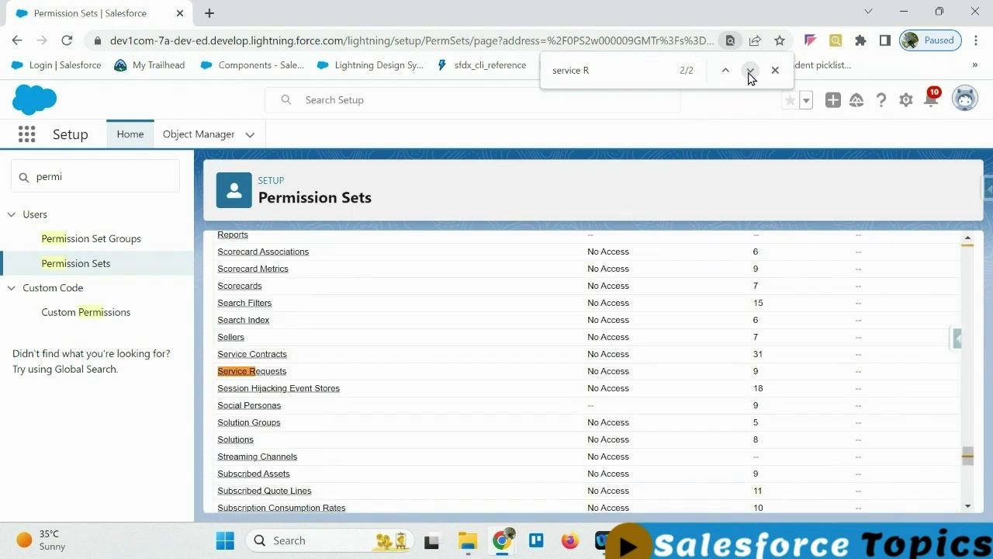
left_click(284, 373)
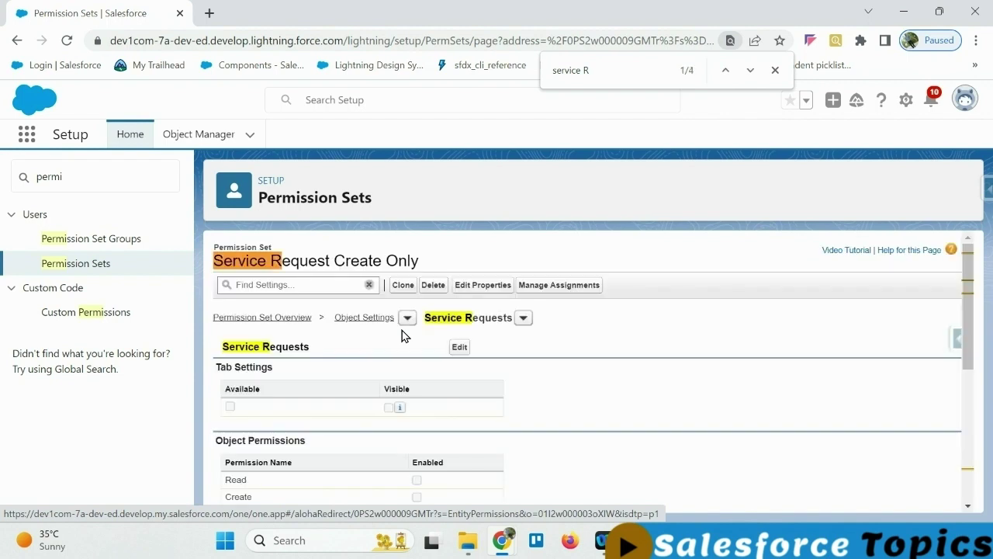
scroll(497, 417, "down", 1)
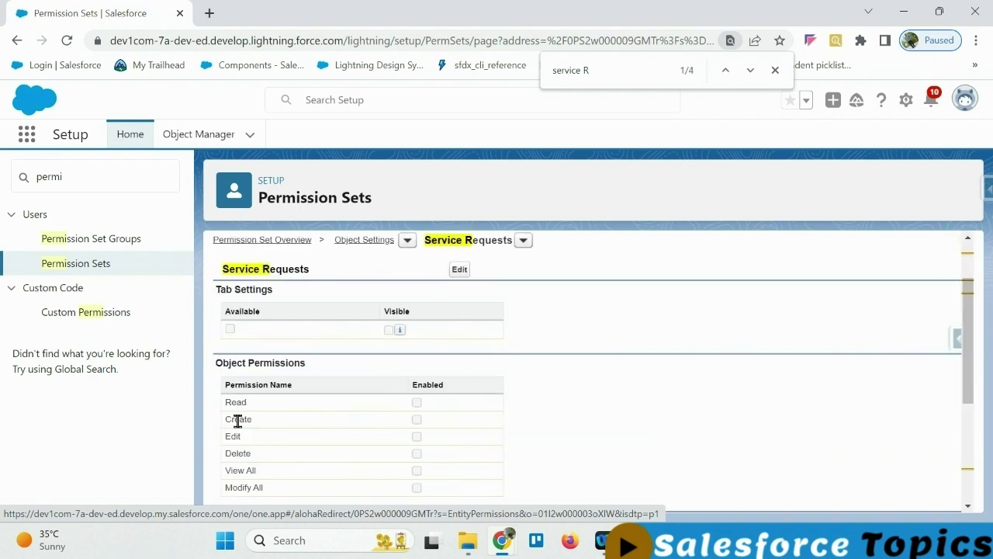
Step: Enable the Read and Create object permissions for Service Requests, save, and review the object and field permissions
left_click(460, 270)
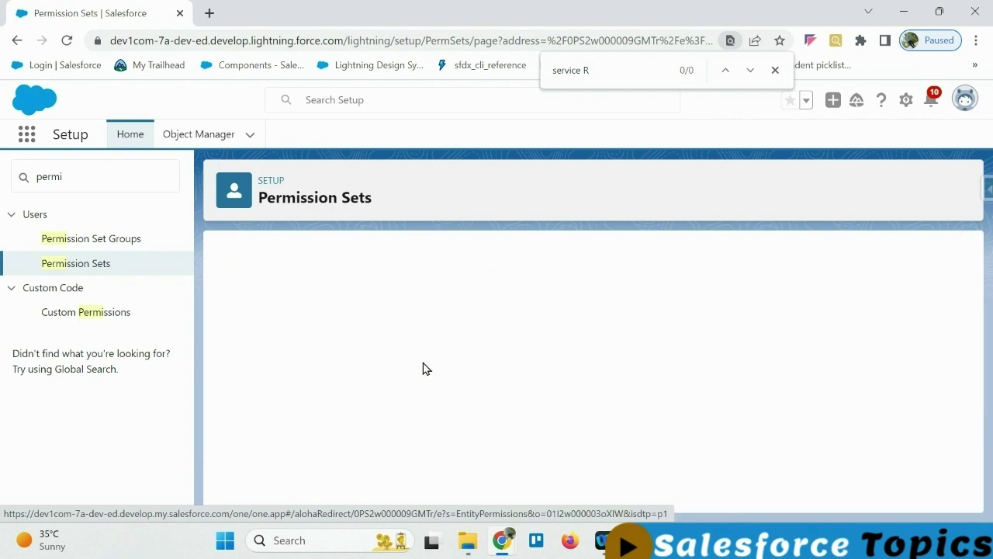
scroll(443, 426, "down", 1)
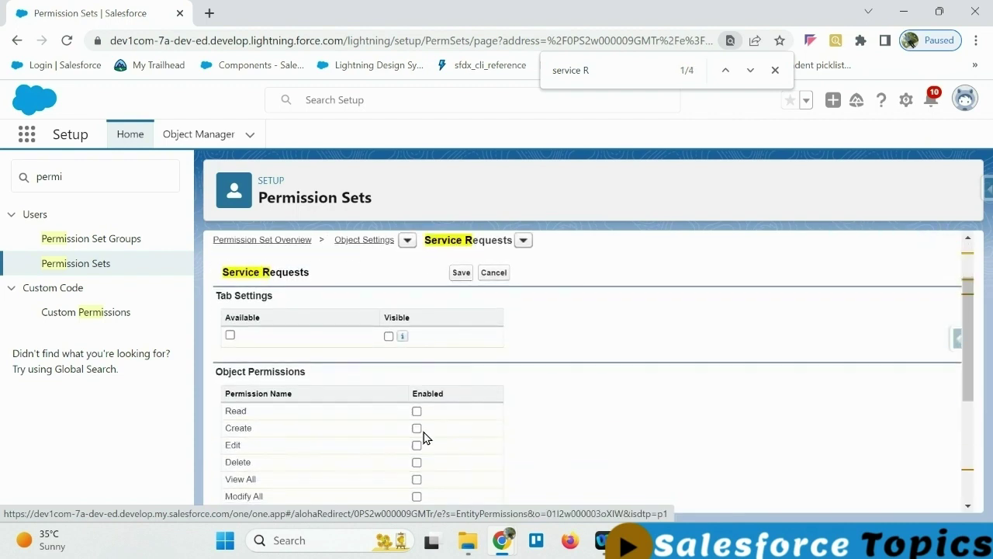
left_click(417, 429)
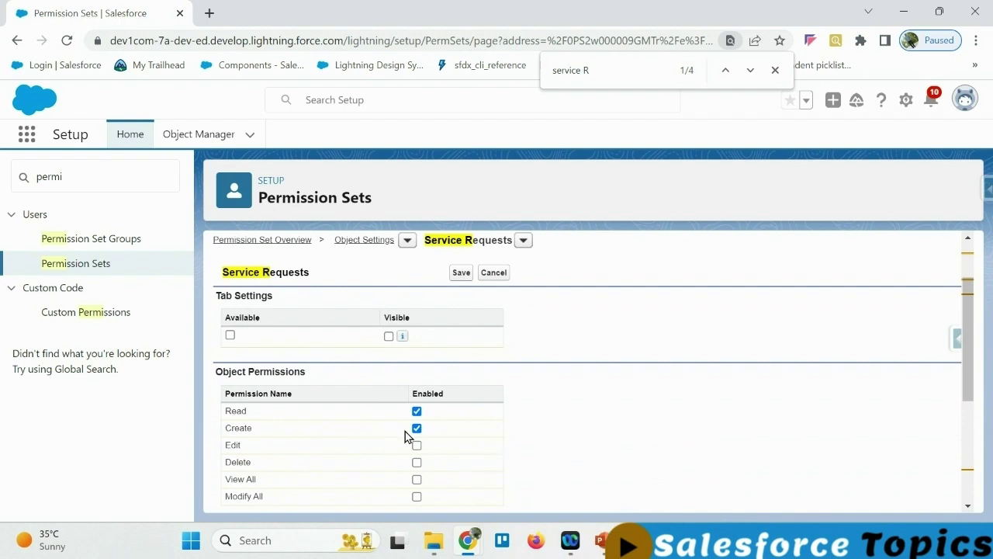
left_click(461, 273)
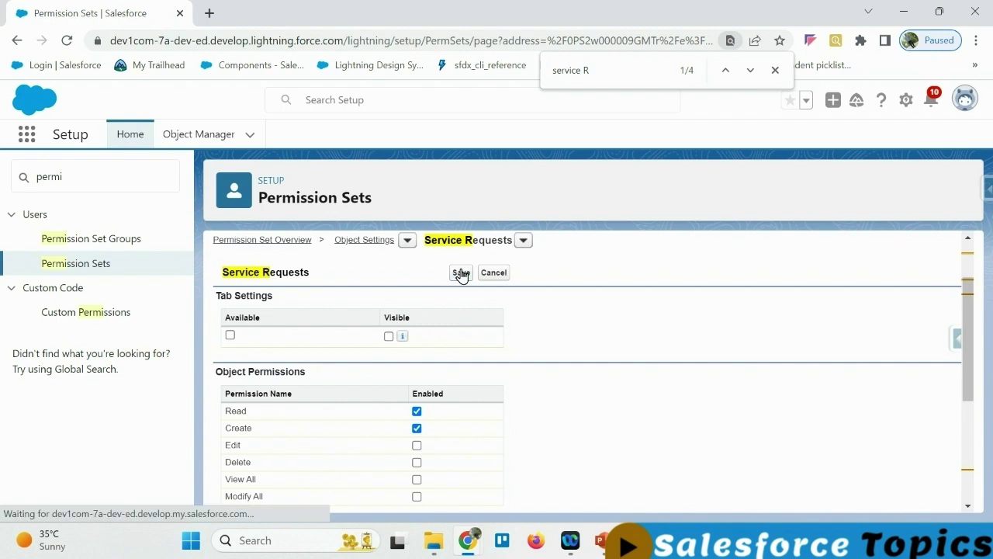
scroll(505, 393, "down", 3)
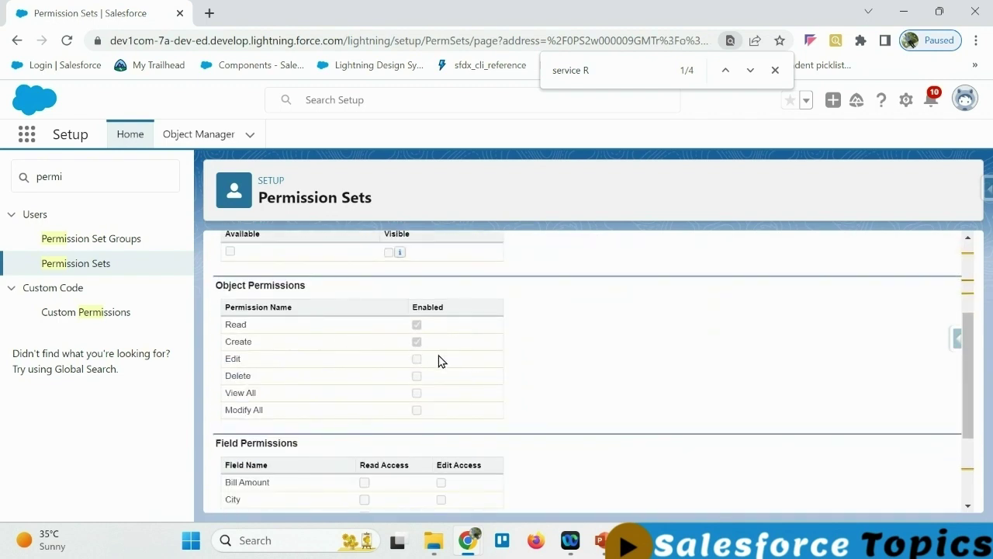
scroll(437, 361, "down", 2)
scroll(436, 403, "up", 1)
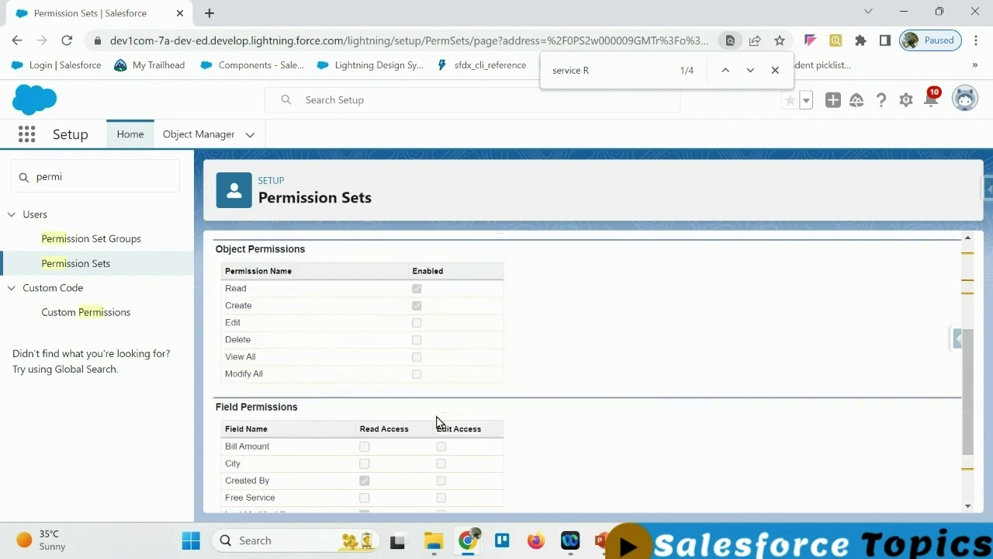
scroll(437, 419, "up", 3)
scroll(248, 318, "down", 1)
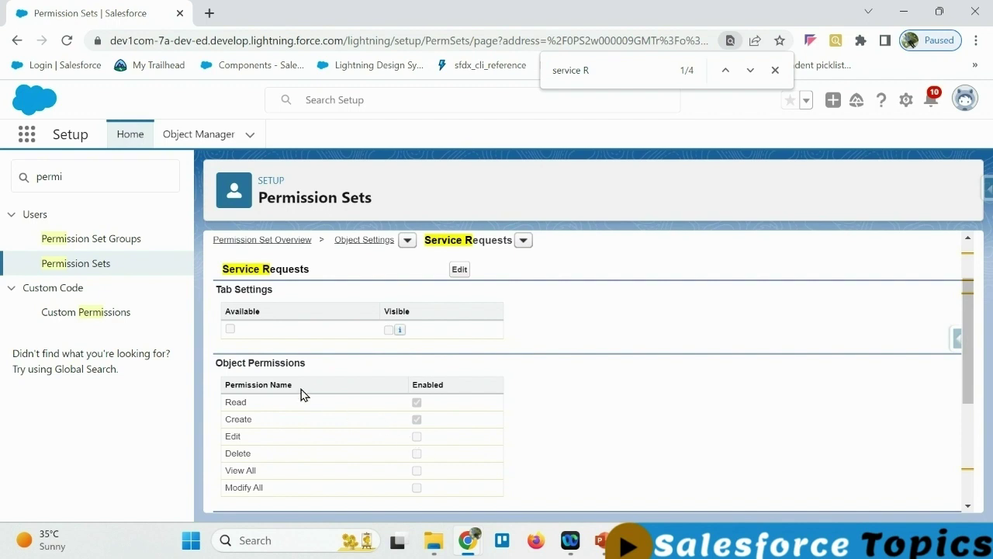
Step: Find the Users page in Setup and open the Tech2 user's detail page
left_click_drag(70, 179, 33, 175)
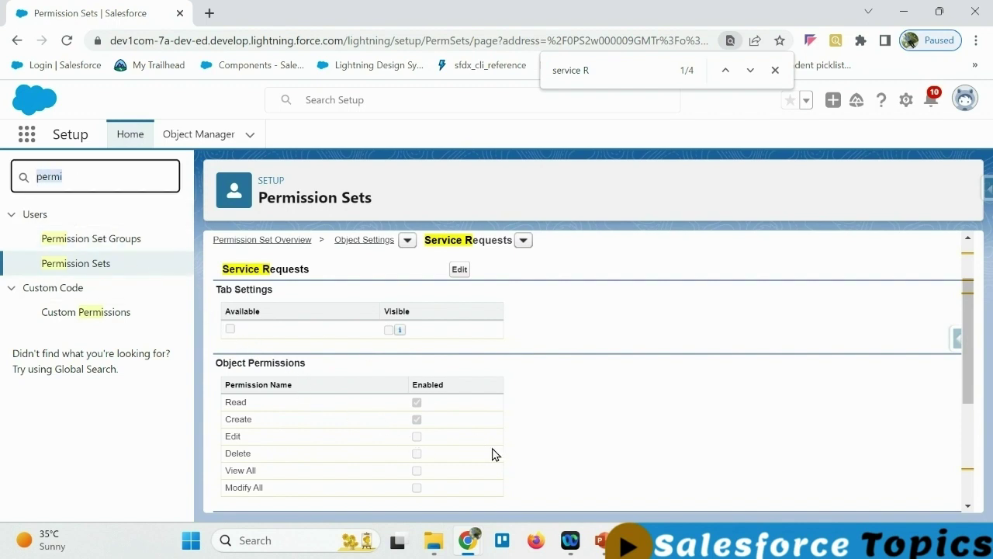
type("User")
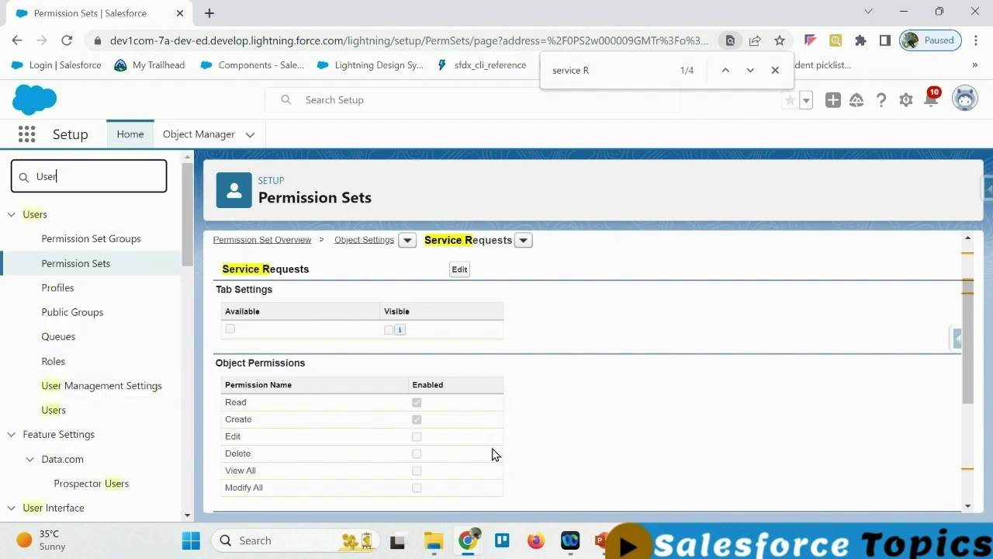
left_click(51, 411)
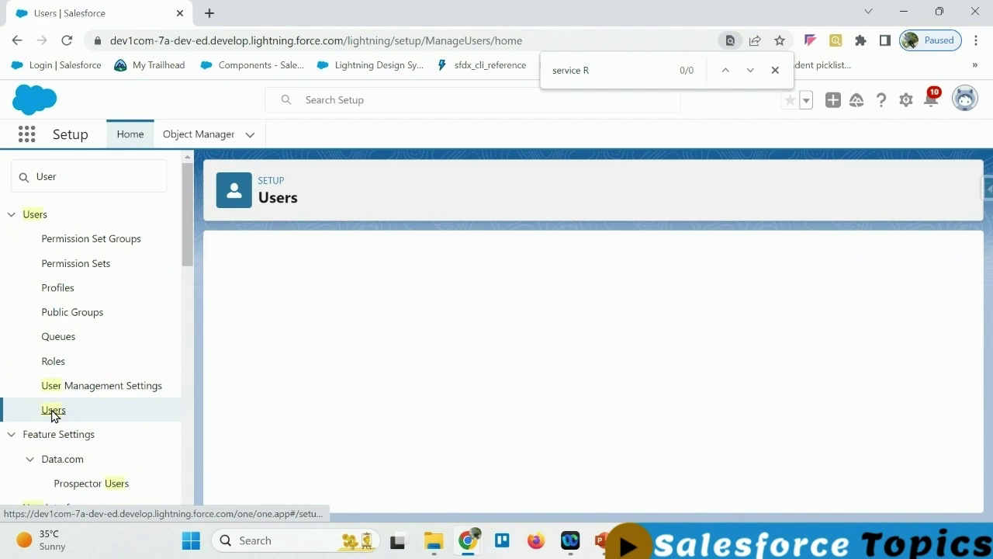
scroll(478, 396, "down", 4)
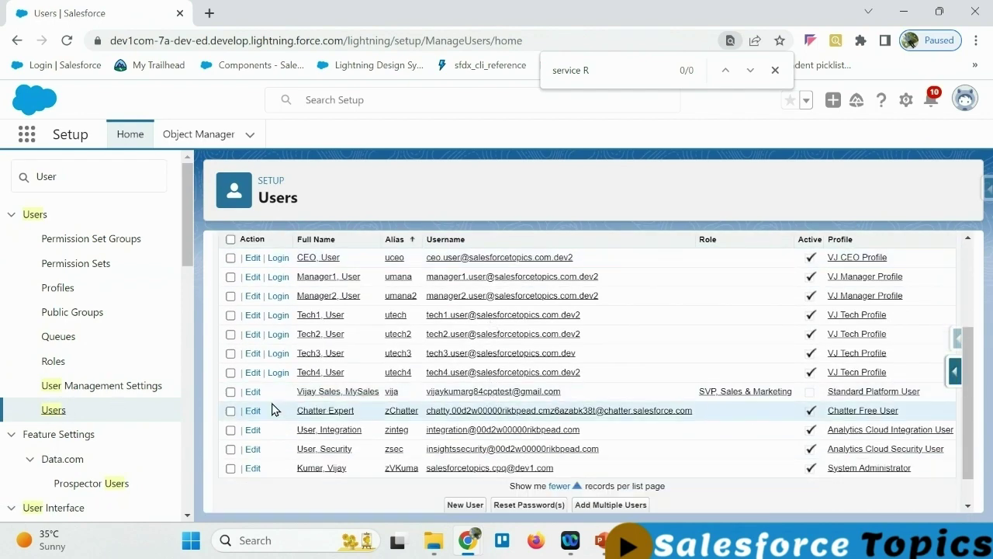
left_click(313, 336)
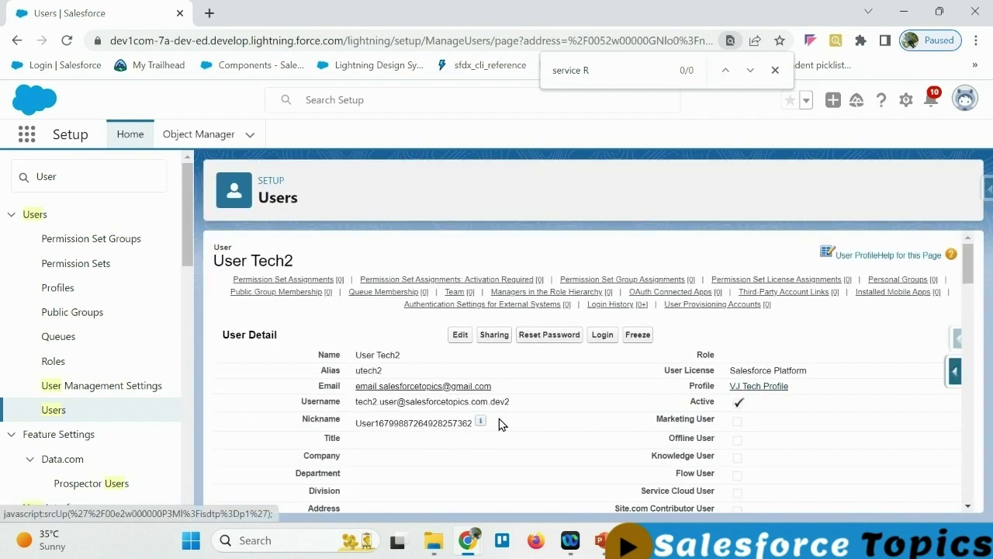
scroll(499, 422, "down", 5)
scroll(497, 423, "up", 5)
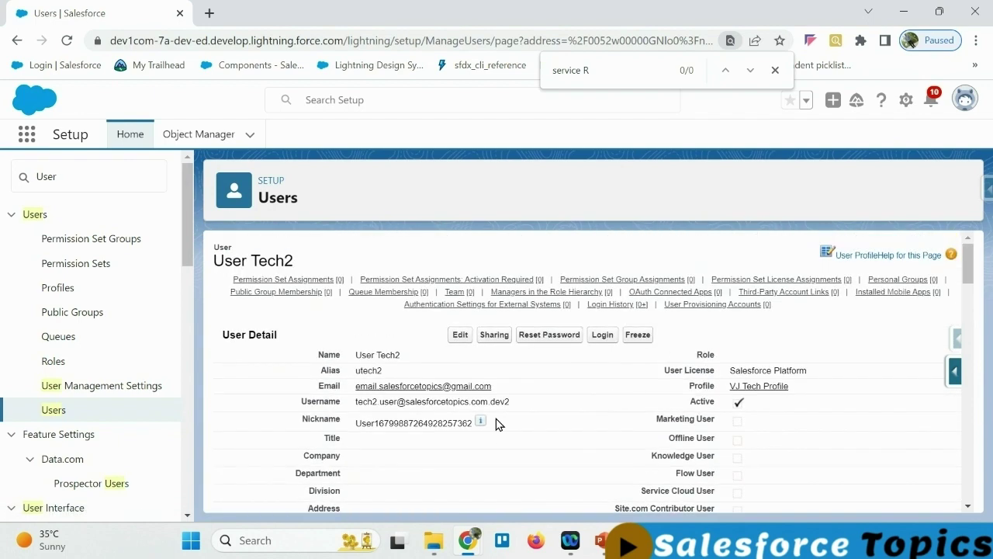
Step: Add Service Request Create Only to Tech2's enabled permission sets and save the assignment
left_click(277, 279)
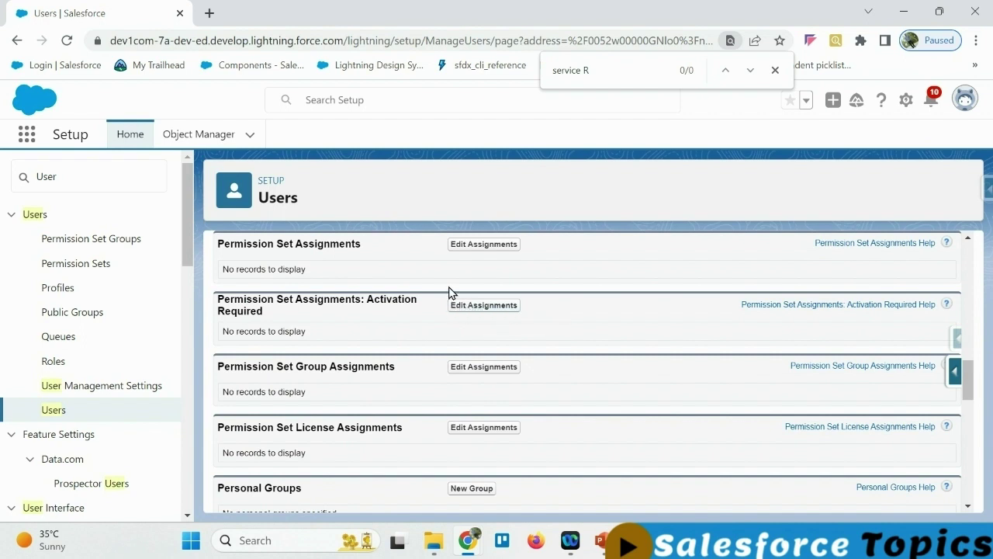
left_click(475, 245)
key("Return")
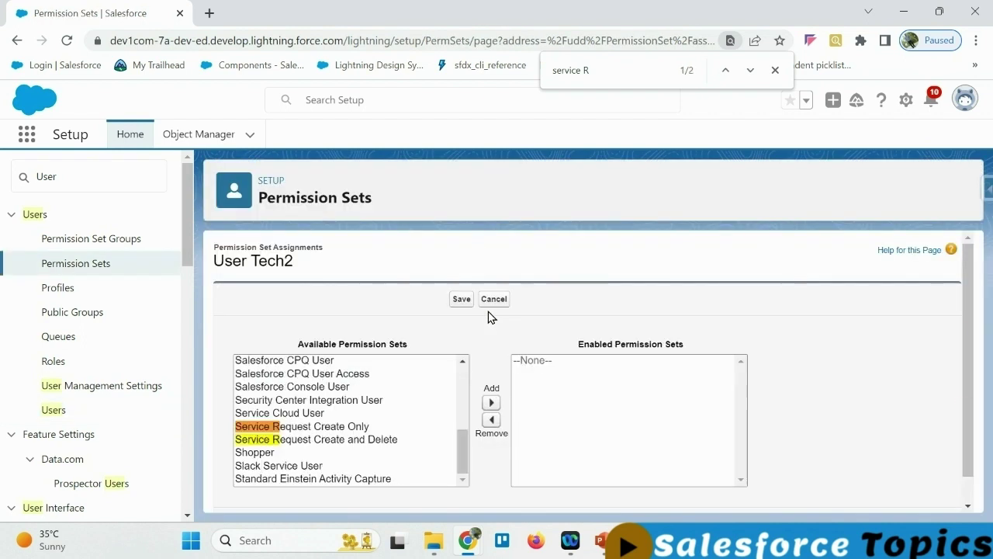
left_click(345, 430)
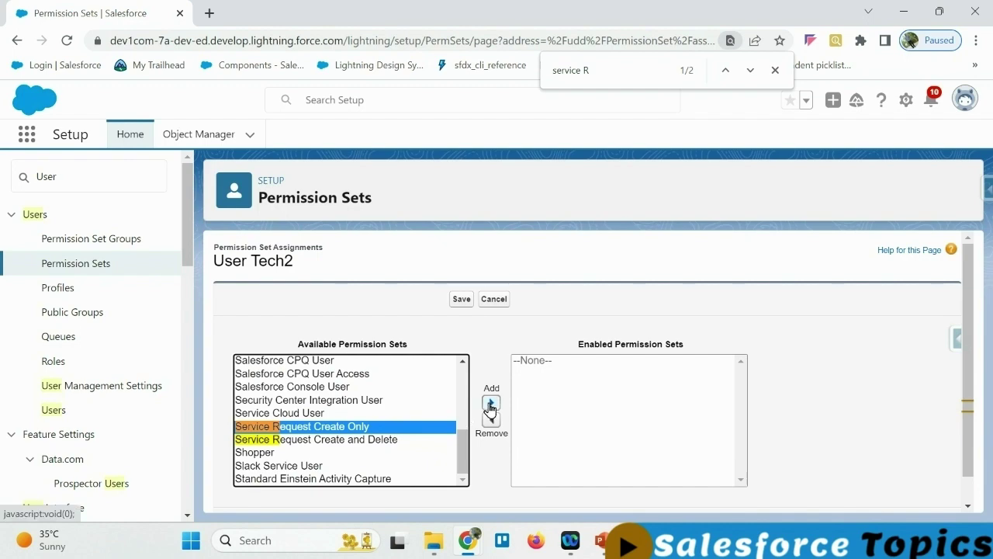
left_click(491, 402)
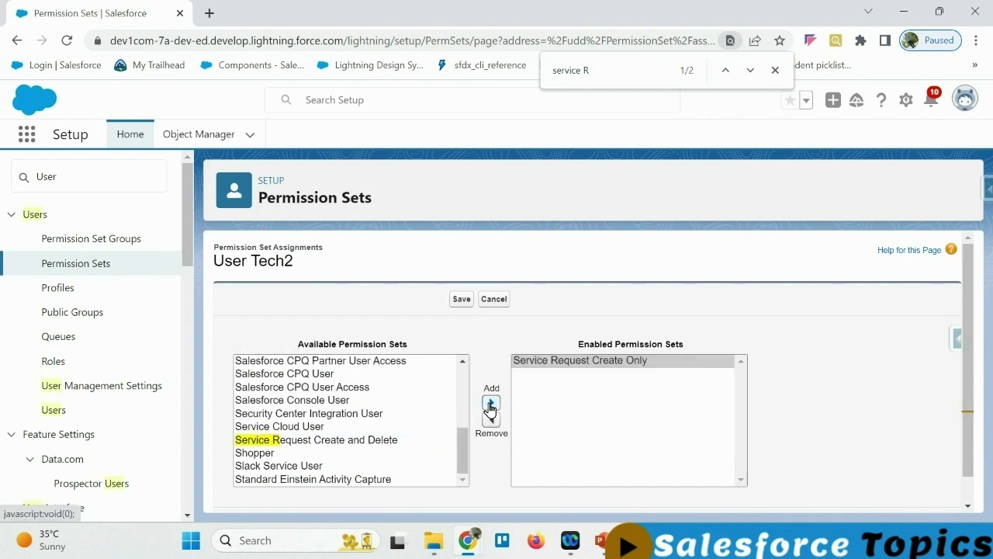
left_click(461, 299)
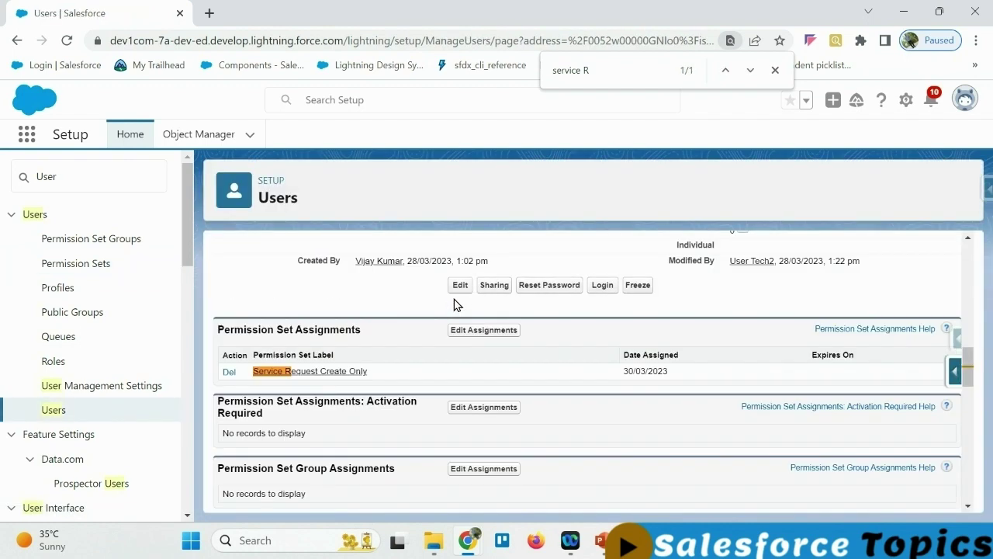
Step: Review Tech2's profile and permission set assignment on the user page, and log in as Tech2
scroll(381, 390, "up", 1)
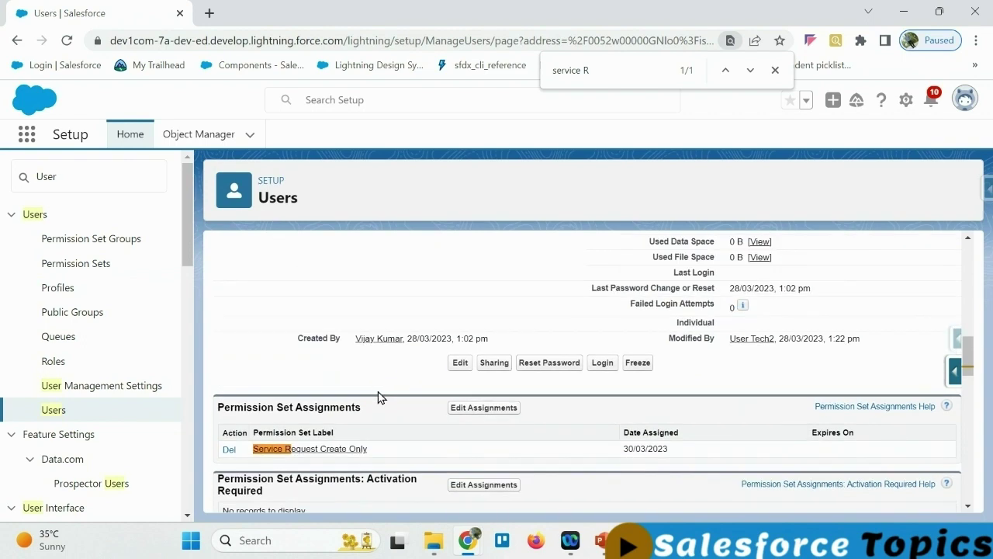
scroll(374, 448, "up", 2)
scroll(374, 448, "up", 3)
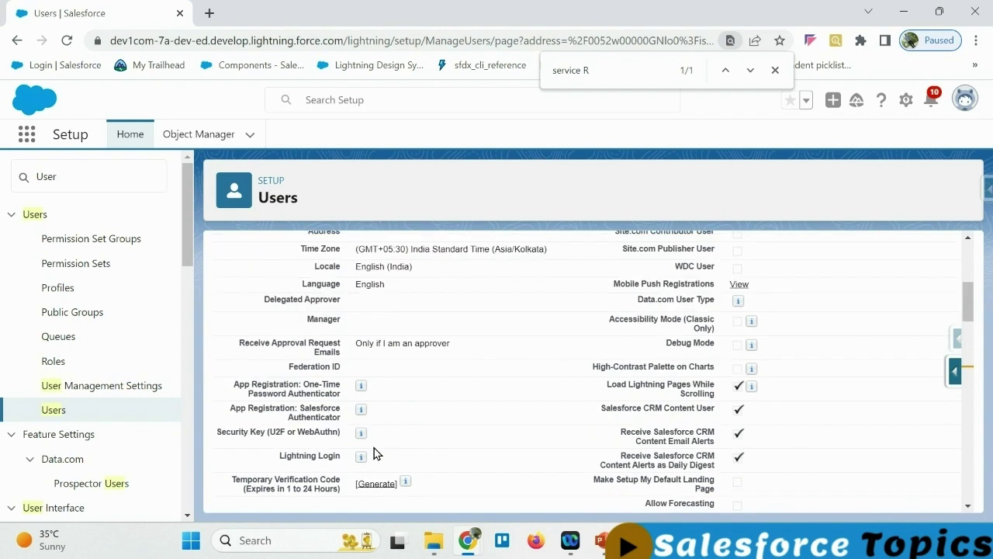
scroll(488, 455, "up", 2)
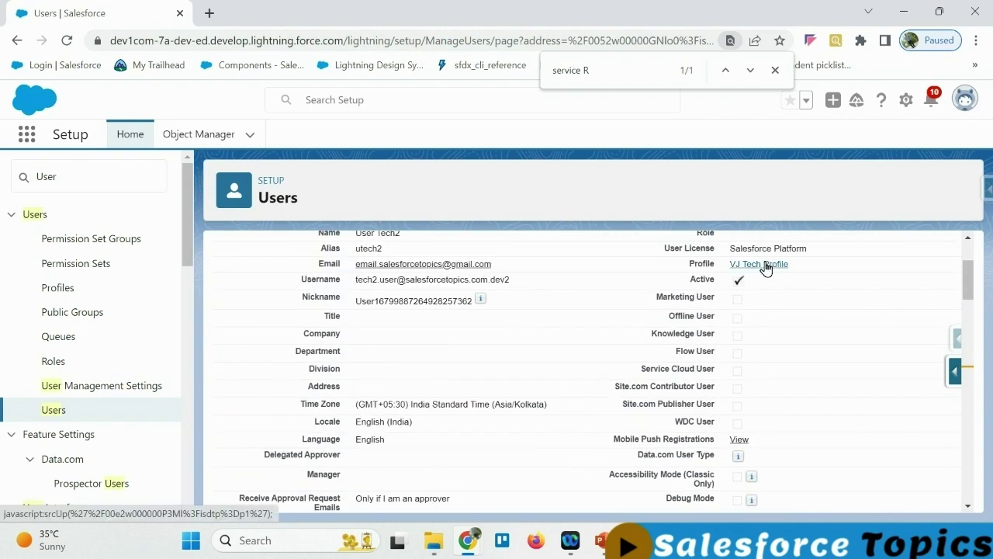
scroll(519, 362, "down", 9)
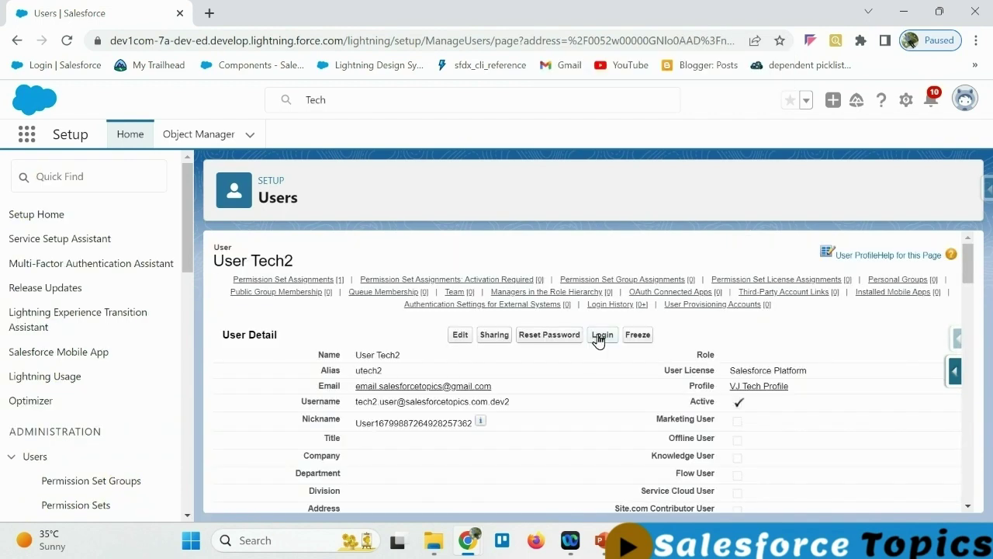
left_click(601, 337)
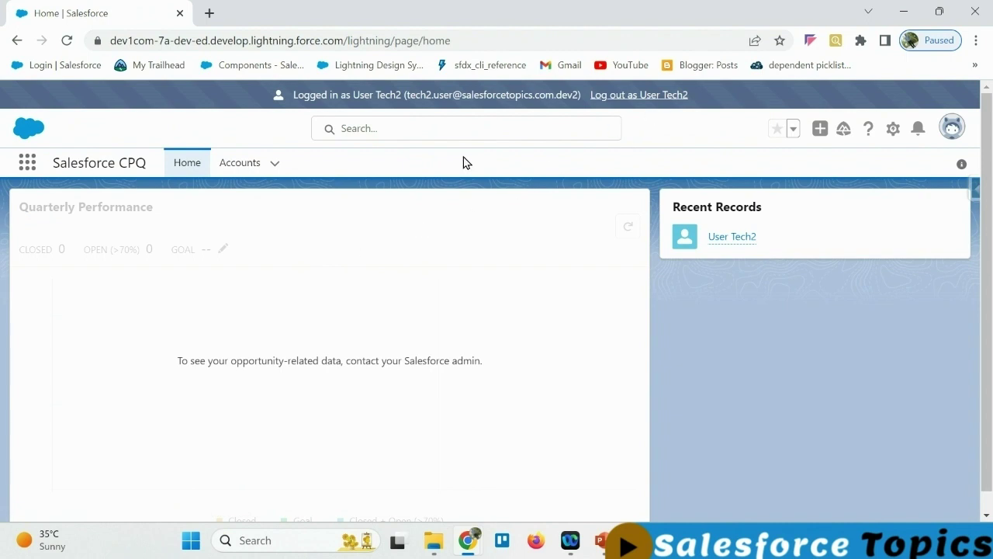
Step: As Tech2, find Service Requests among the available items and open its list
left_click(26, 166)
type("Ser")
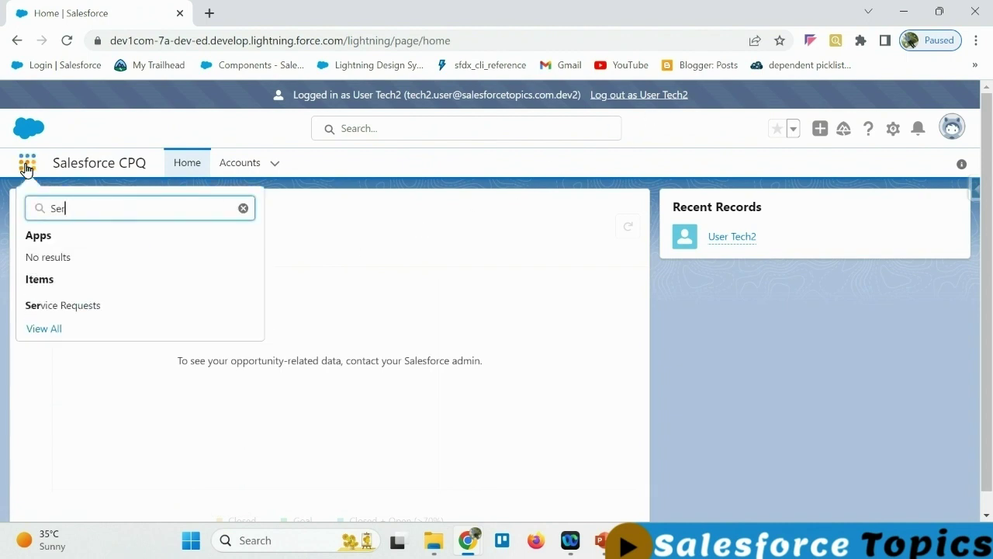
type("vic")
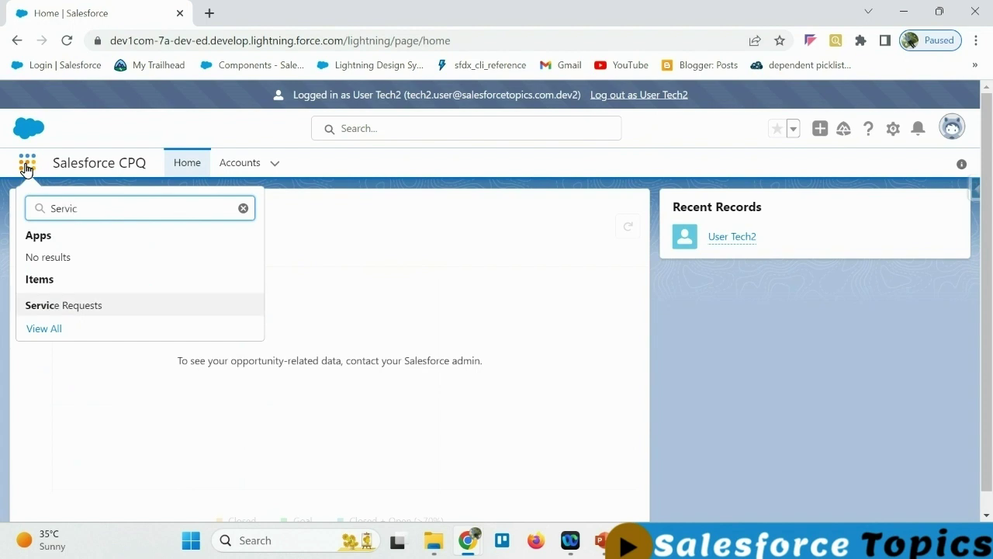
left_click(93, 306)
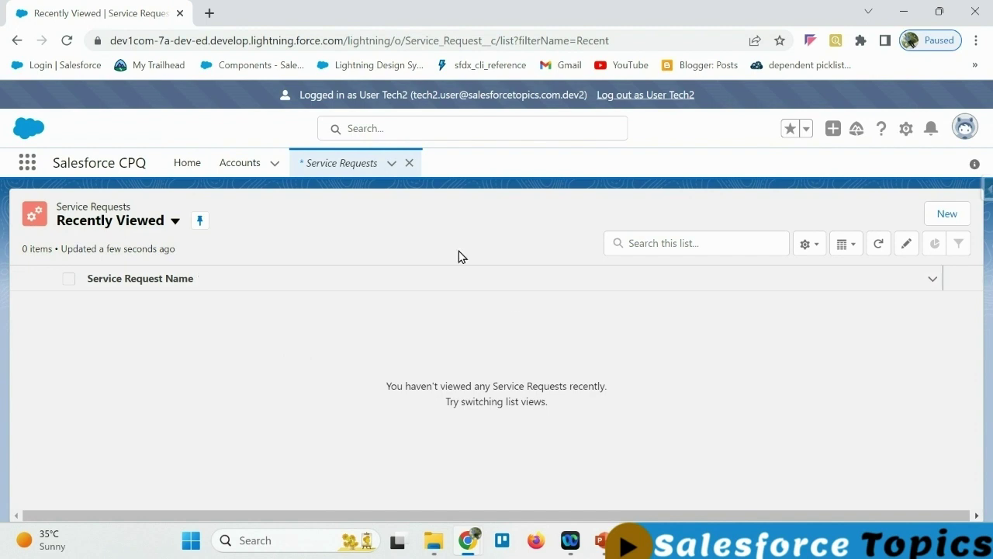
Step: Create and save a new service request named "created by Tech2", and dismiss the notification
left_click(948, 214)
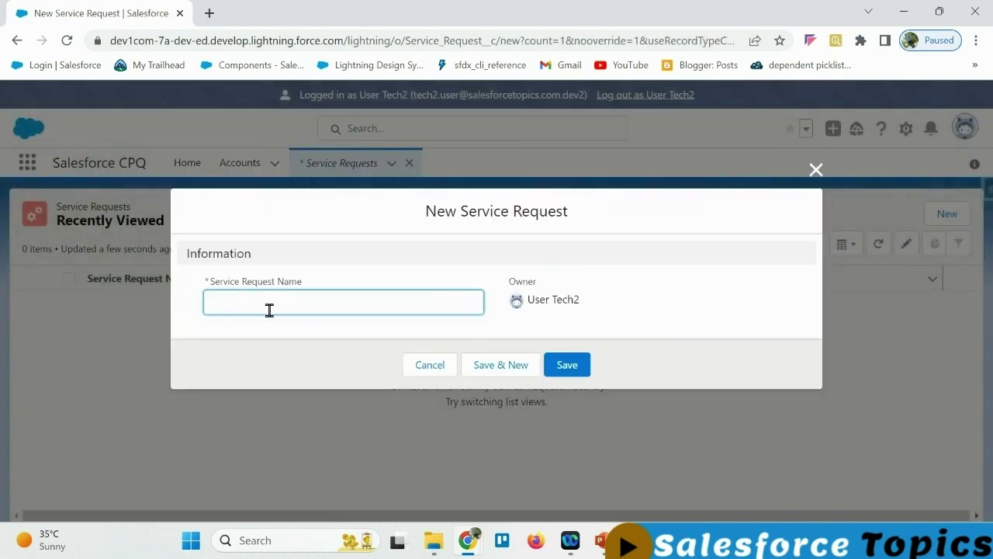
left_click(267, 305)
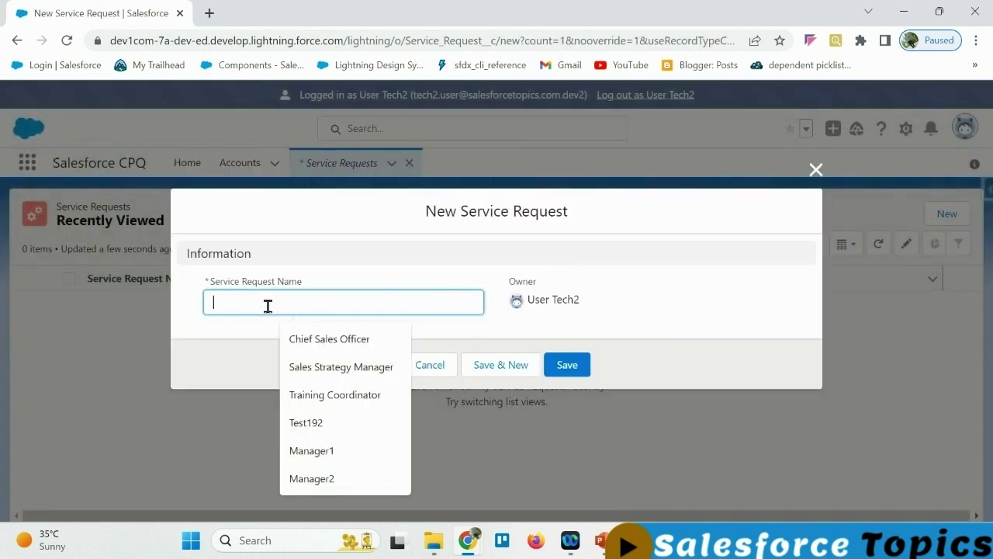
type("create")
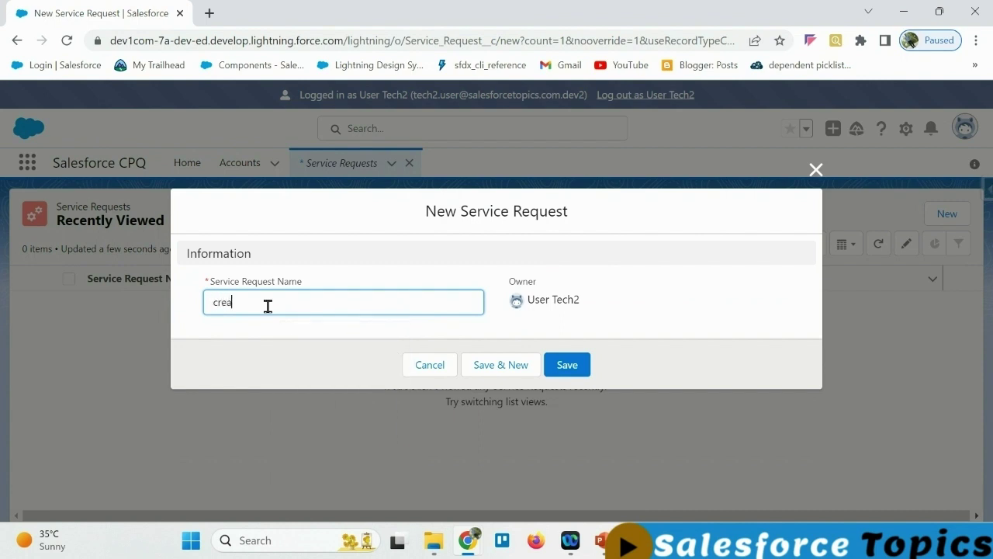
type("d by tech2")
left_click(582, 371)
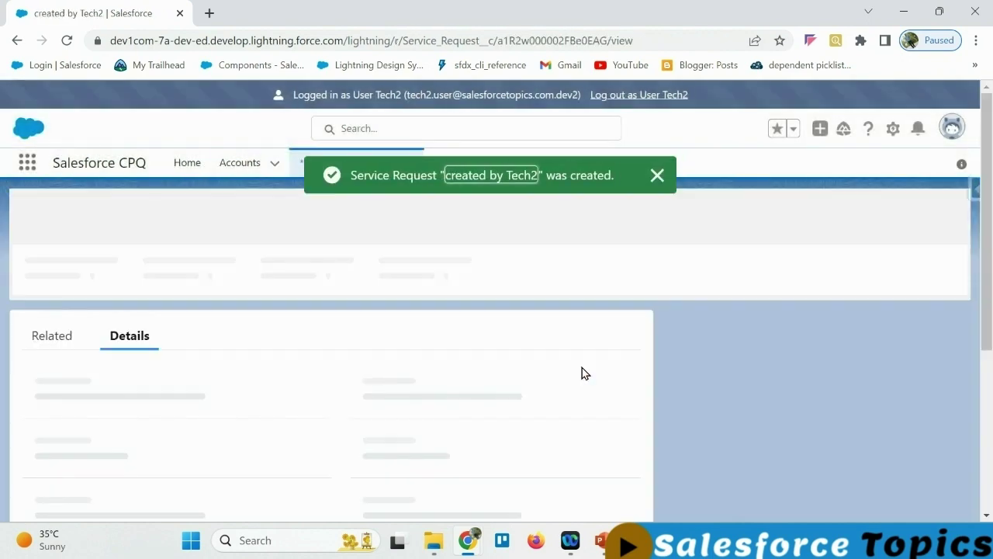
left_click(663, 176)
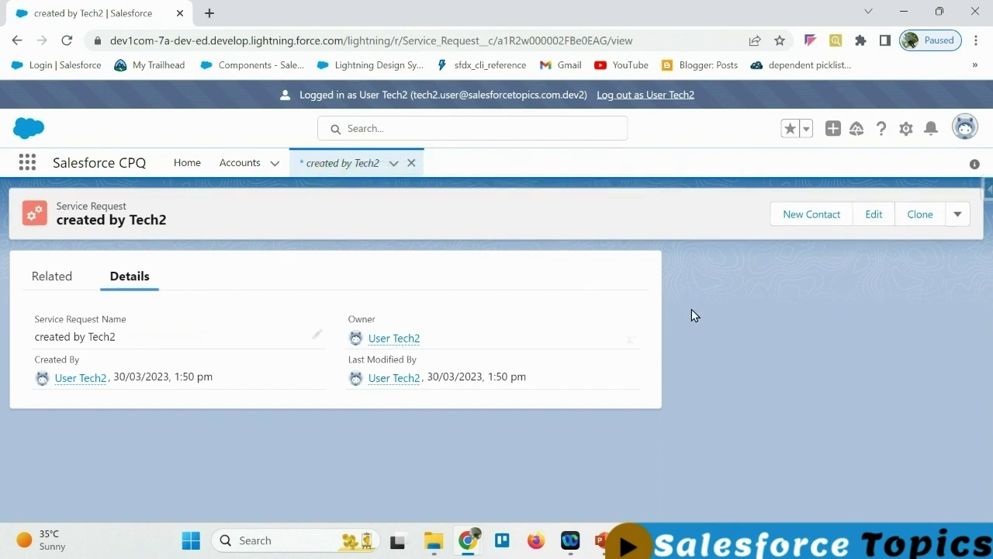
Step: Check which additional record actions Tech2 has on the new service request
left_click(958, 216)
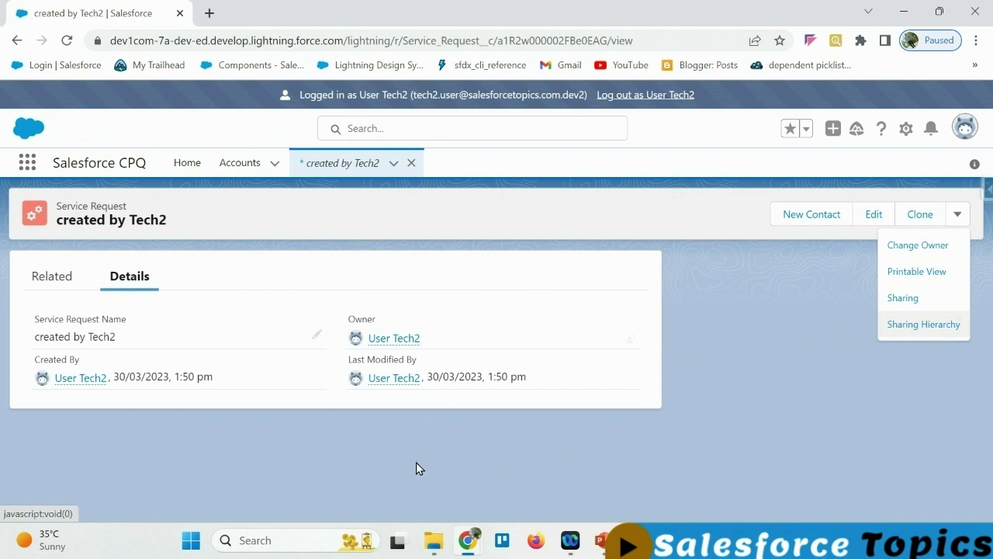
left_click(243, 441)
left_click_drag(55, 207, 128, 214)
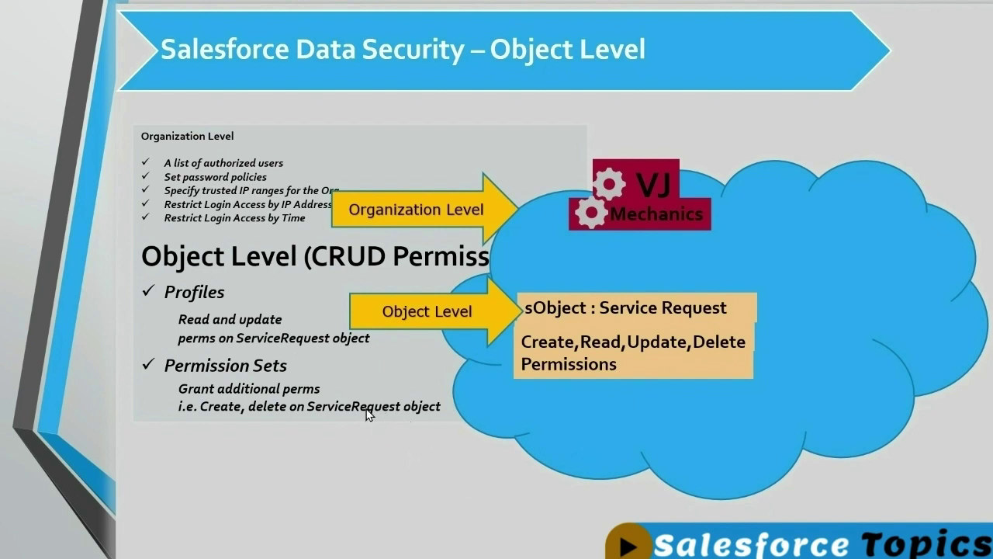
left_click(433, 437)
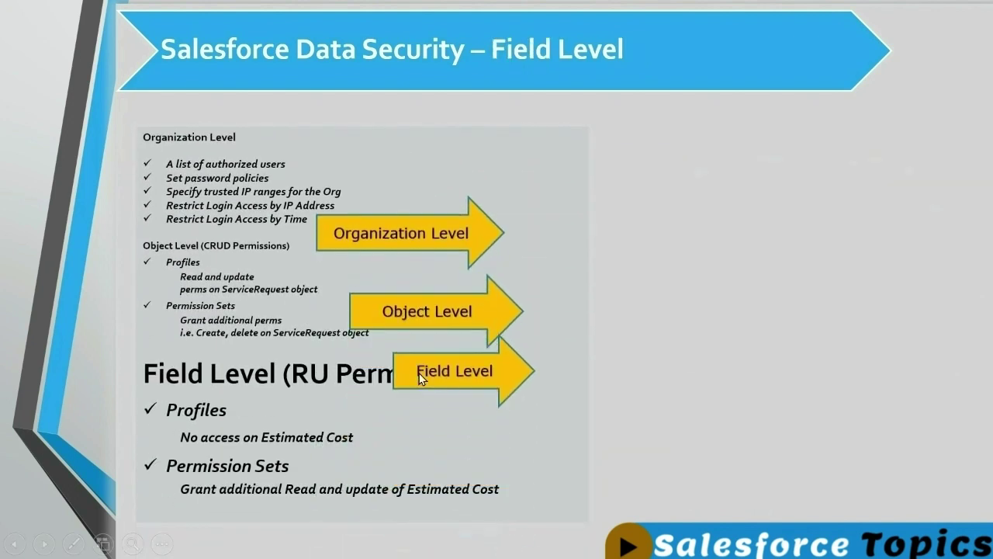
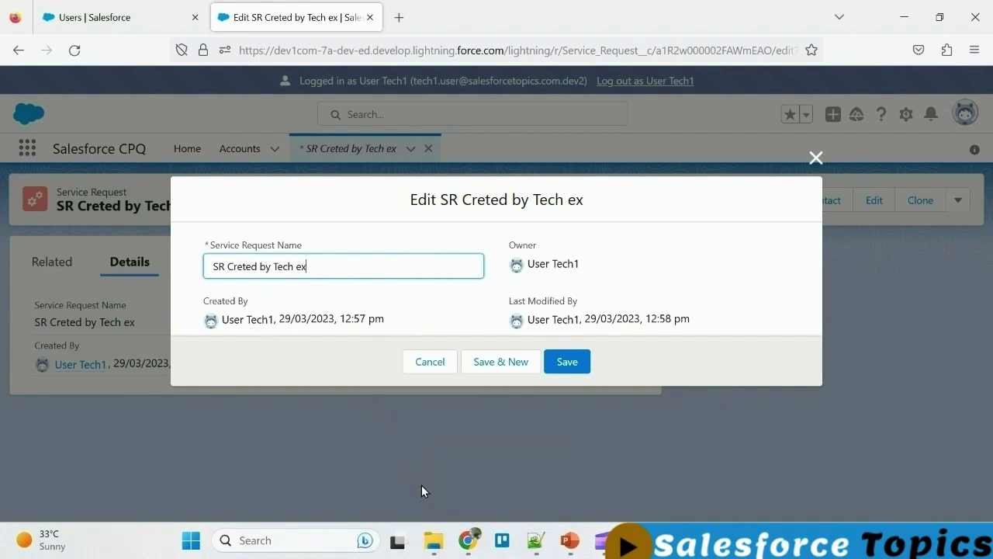
Step: Switch to the admin session in Chrome and open VJ Tech Profile's object settings for Service Requests from the Users list
left_click(470, 541)
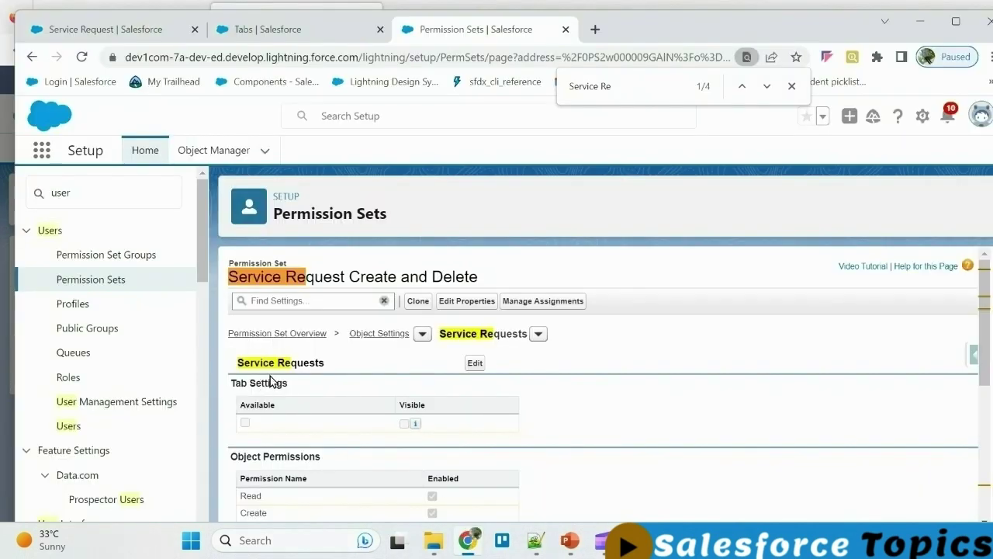
left_click(81, 426)
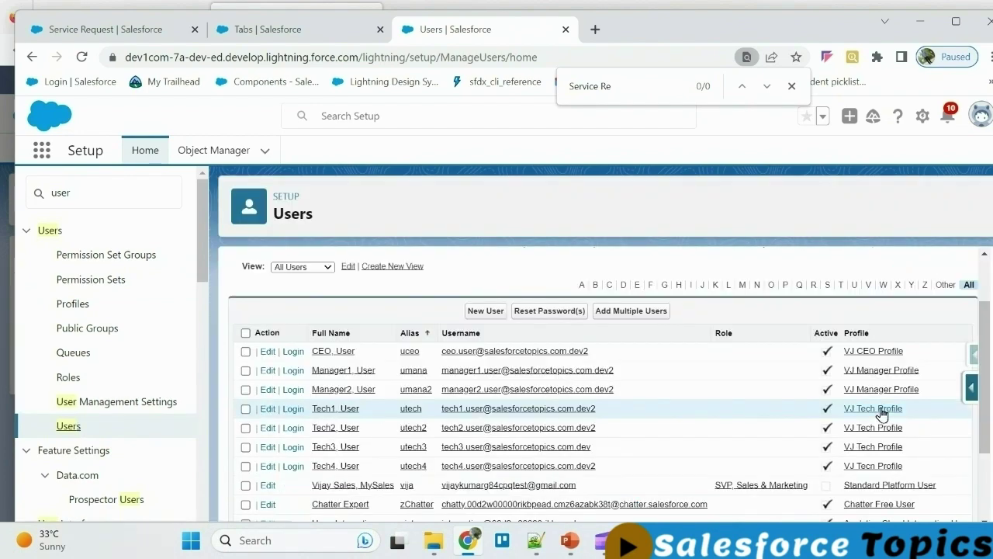
left_click(882, 409)
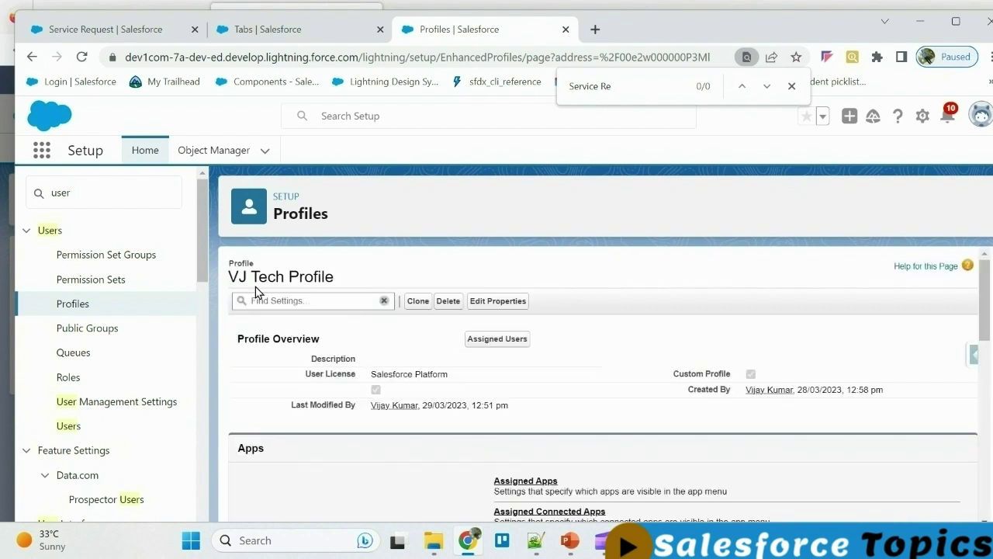
scroll(471, 426, "down", 1)
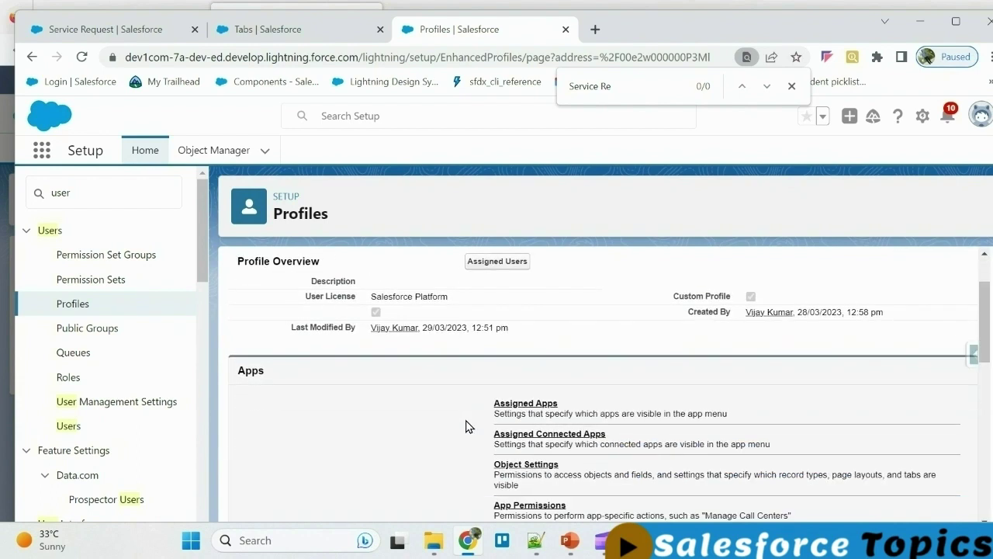
left_click(526, 465)
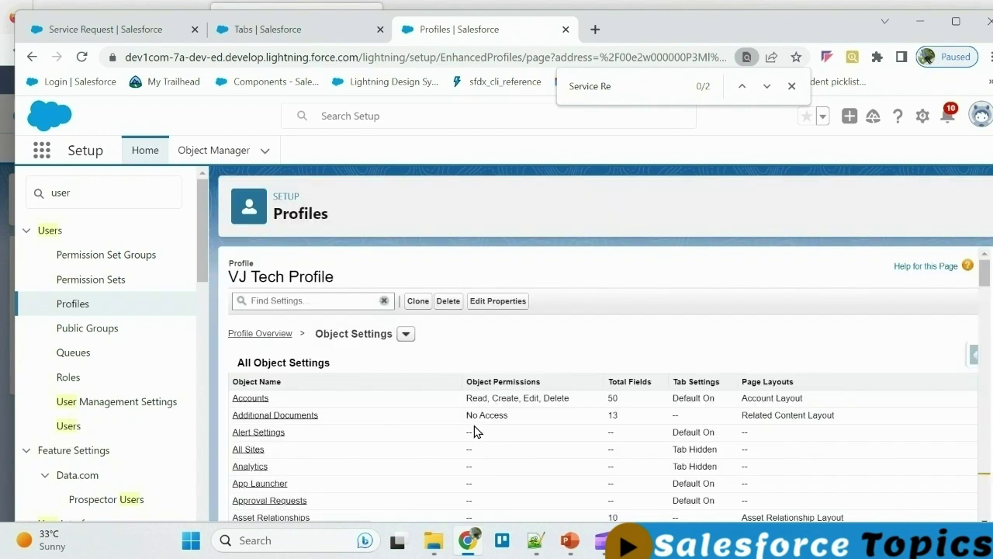
key("Return")
left_click(281, 390)
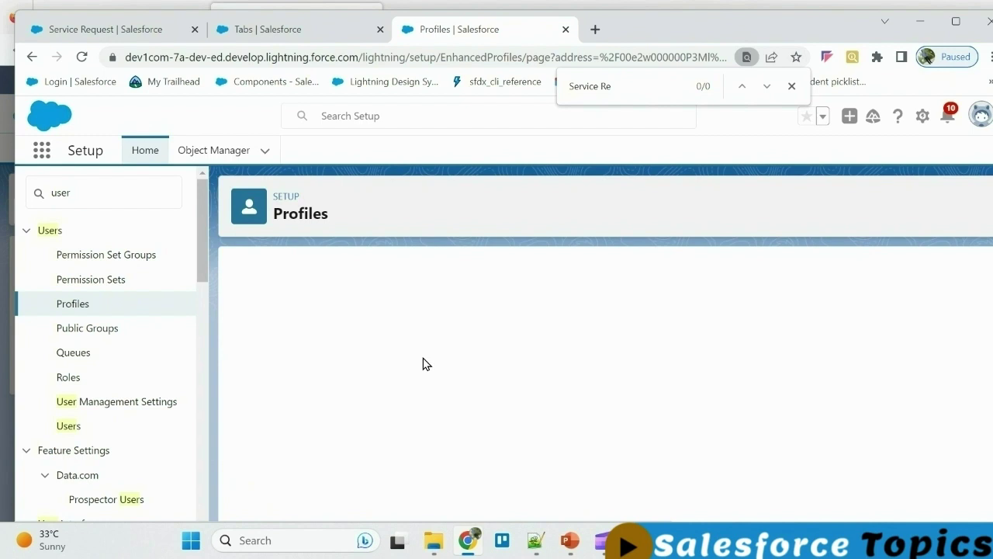
Step: Review the object and field permissions VJ Tech Profile has on Service Requests
scroll(423, 364, "down", 3)
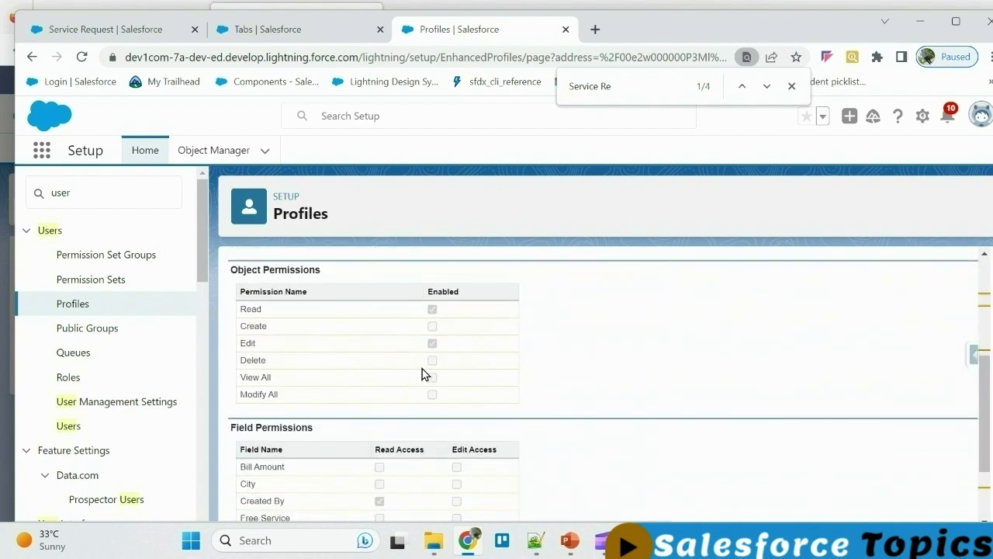
scroll(423, 373, "down", 3)
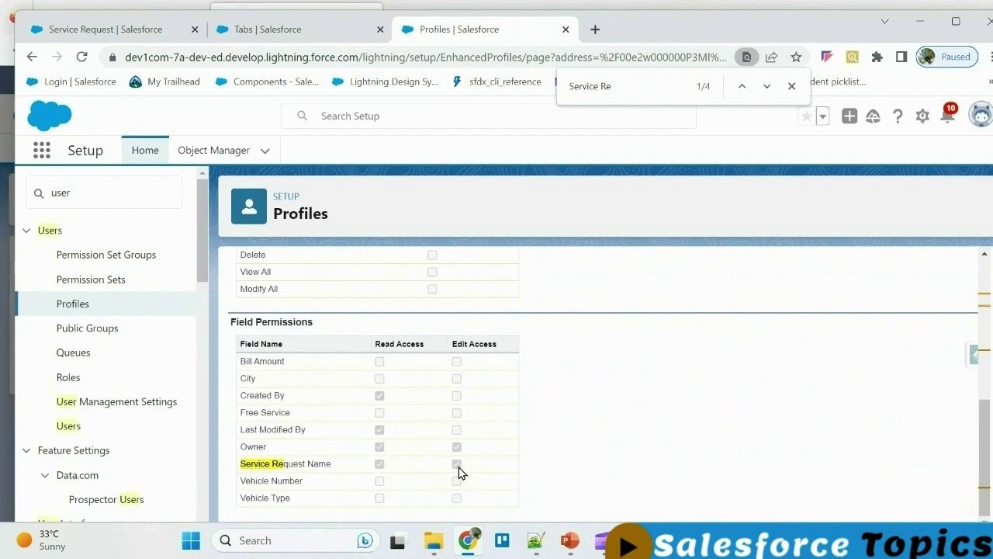
scroll(491, 441, "up", 3)
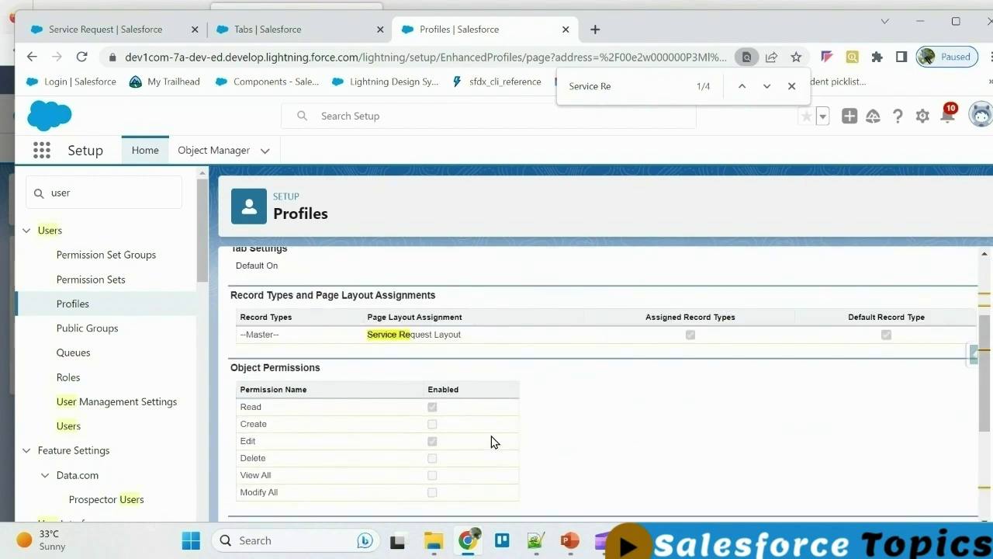
scroll(491, 442, "up", 2)
Step: Grant VJ Tech Profile read and edit access to the City, Free Service, Vehicle Number and Vehicle Type fields of Service Requests, and save
left_click(474, 335)
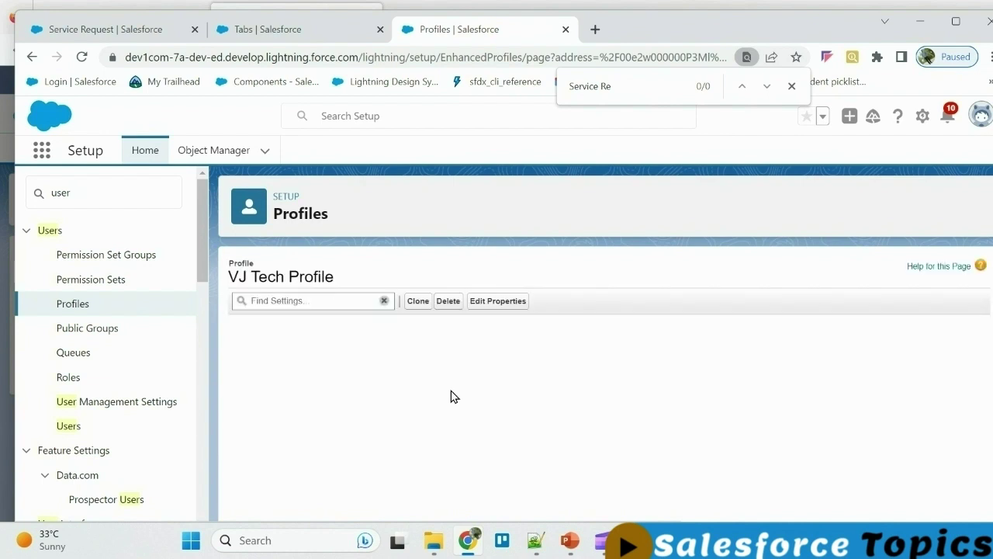
scroll(468, 429, "down", 6)
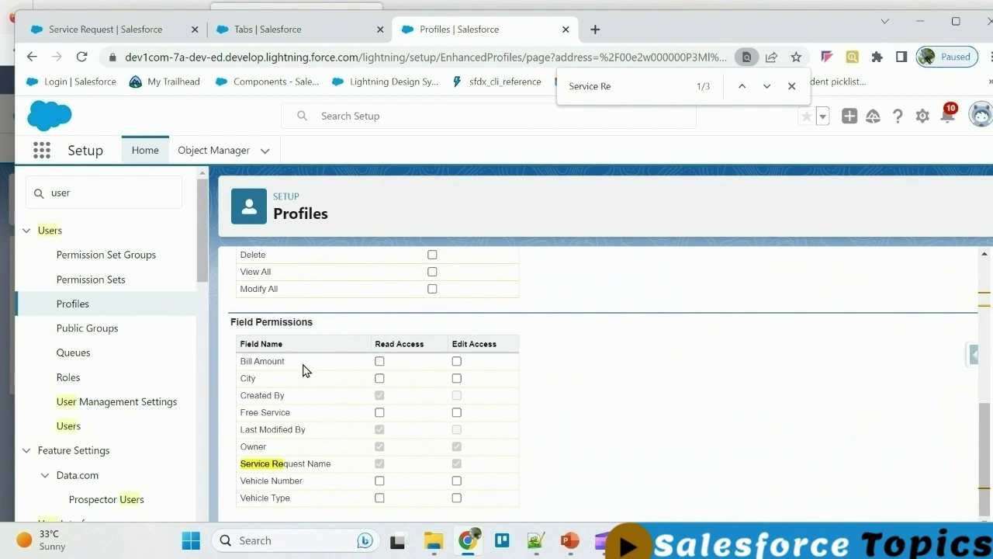
left_click(379, 379)
left_click(456, 379)
left_click(379, 413)
left_click(456, 413)
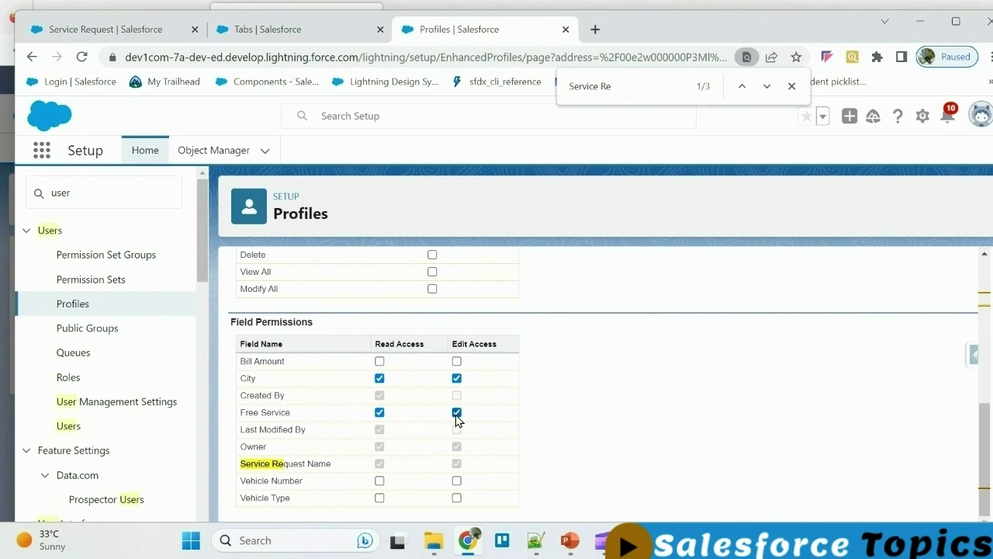
left_click(380, 481)
left_click(379, 498)
scroll(582, 463, "up", 5)
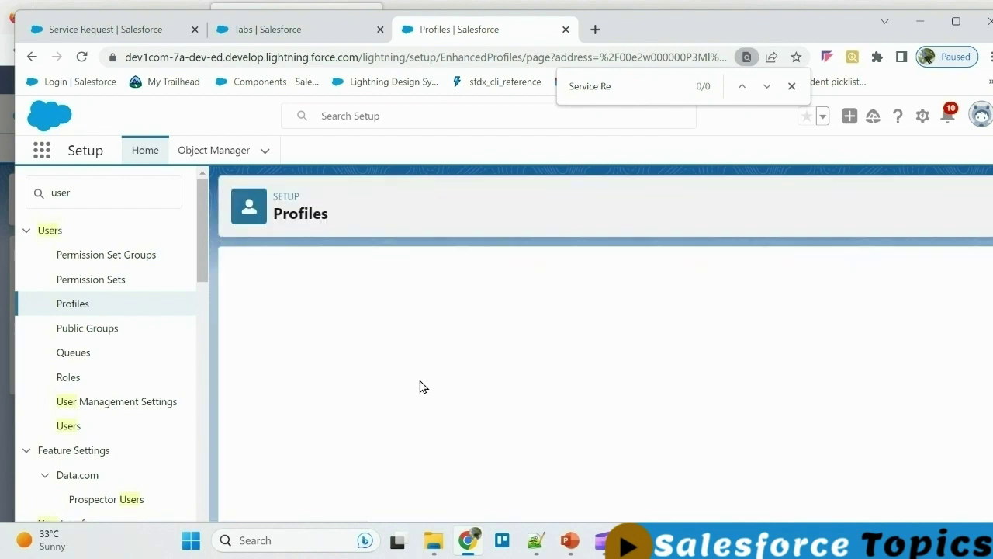
scroll(443, 387, "down", 5)
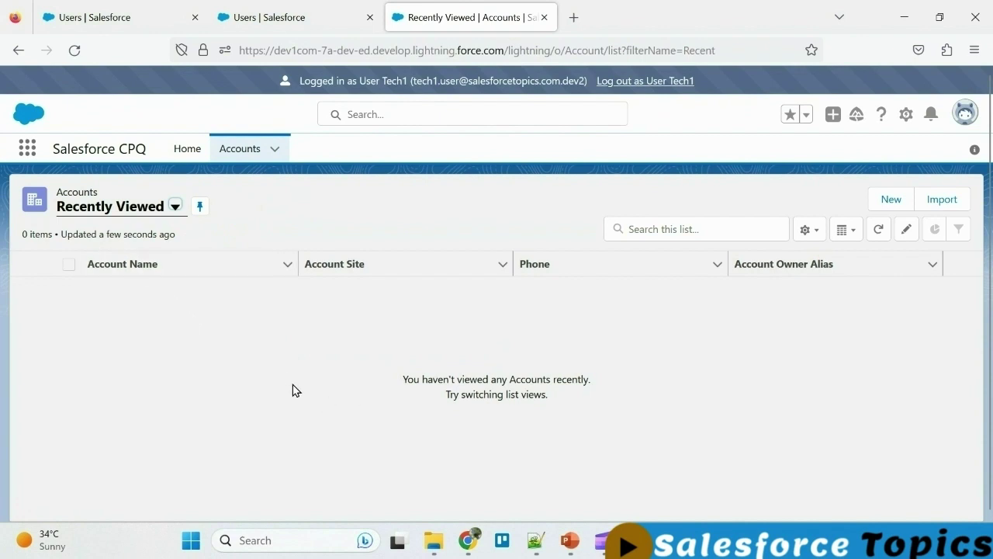
Step: As Tech1 in Firefox, find Service Requests and open the record "SR Creted by Tech ex"
left_click(28, 150)
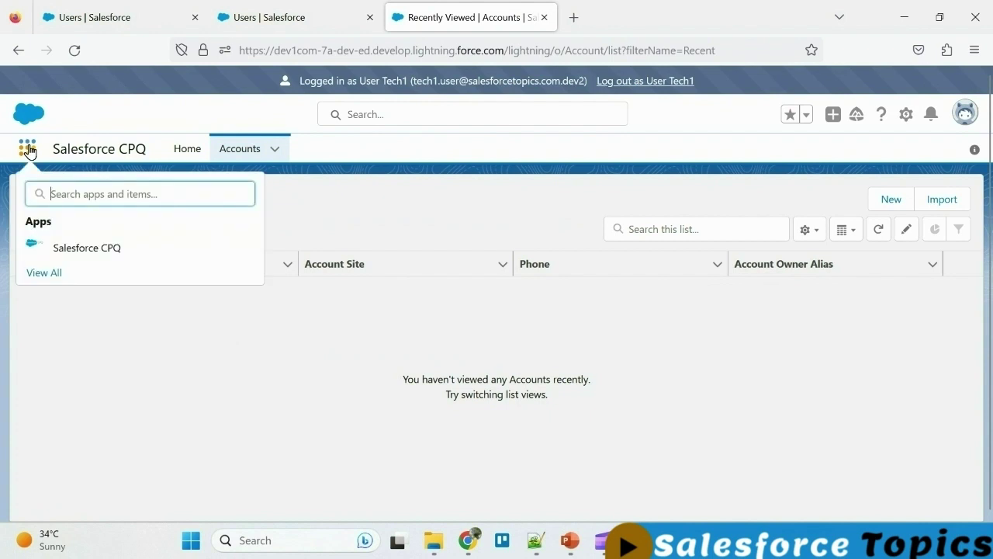
type("Servic")
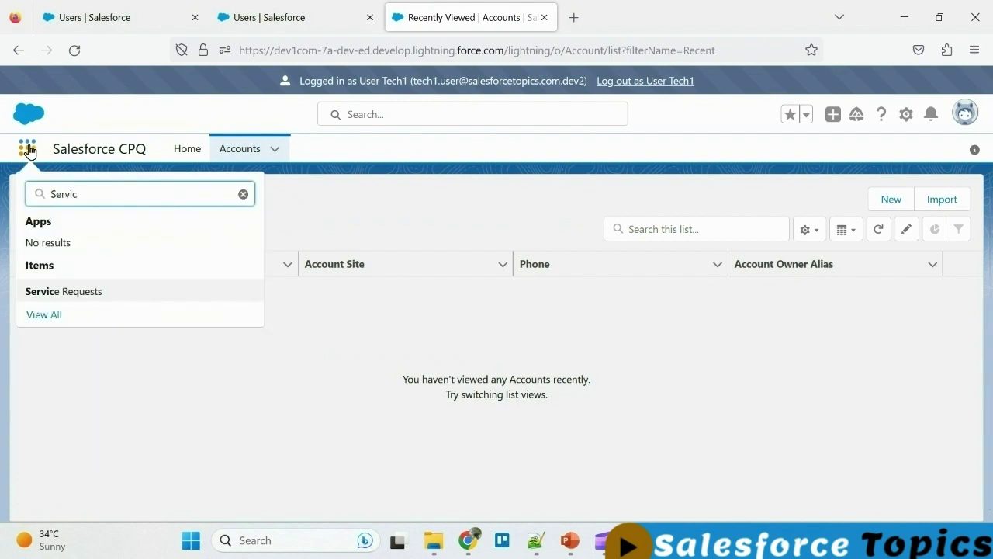
type("e")
left_click(95, 292)
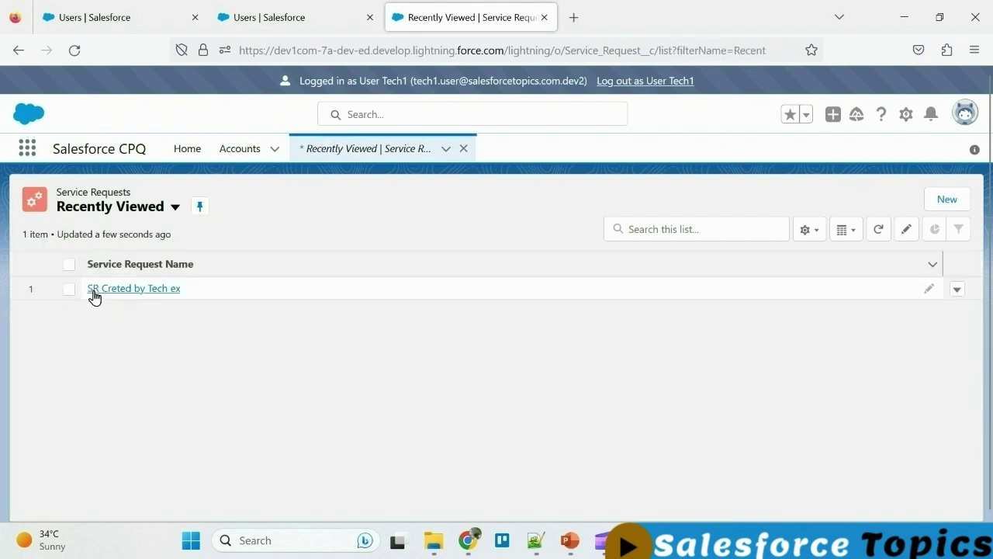
left_click(148, 289)
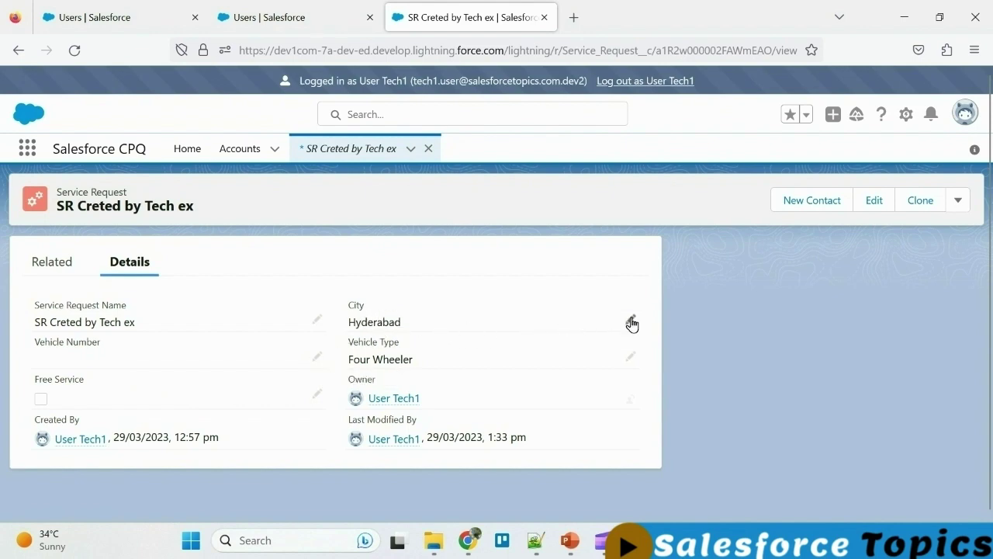
Step: Set the service request's Vehicle Number to 1234 and save the record
left_click(315, 359)
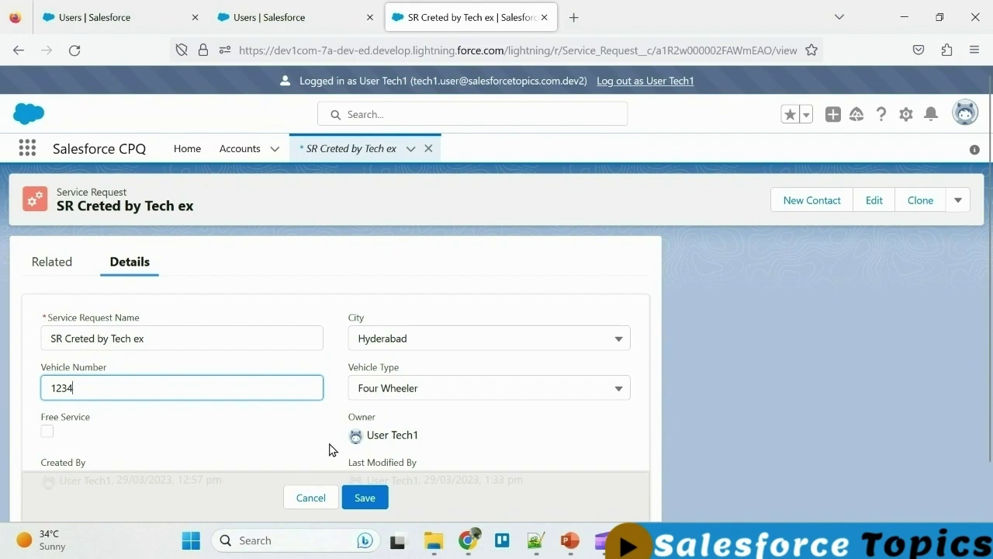
scroll(381, 474, "down", 1)
left_click(366, 471)
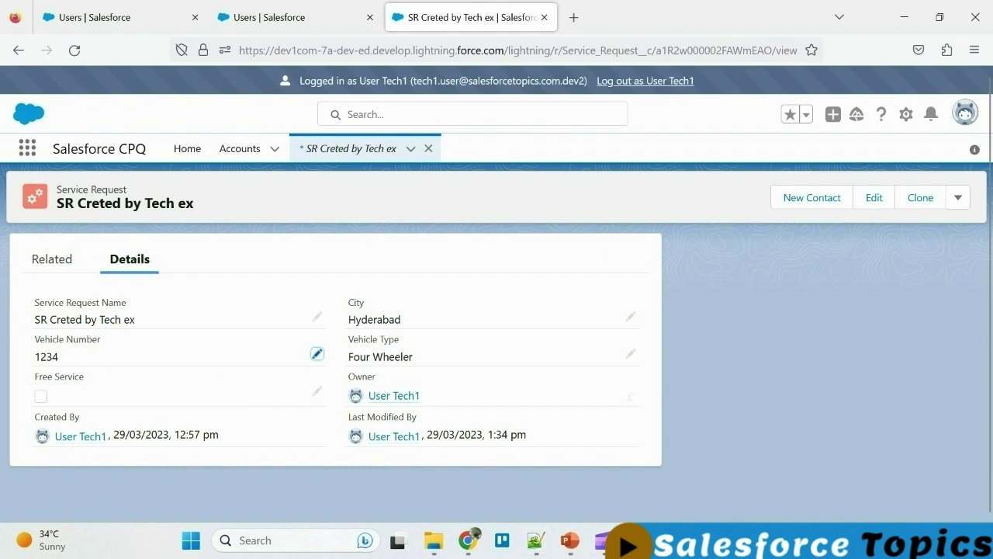
Step: In Chrome, open the "Service Request Create and Delete" permission set from User Tech1's permission set assignments
left_click(470, 544)
scroll(393, 412, "up", 6)
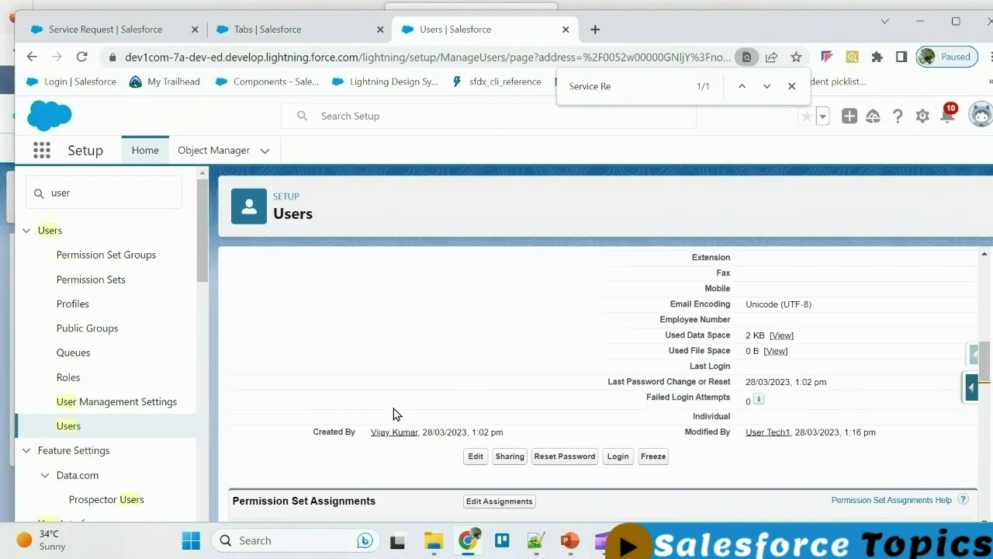
scroll(394, 414, "up", 2)
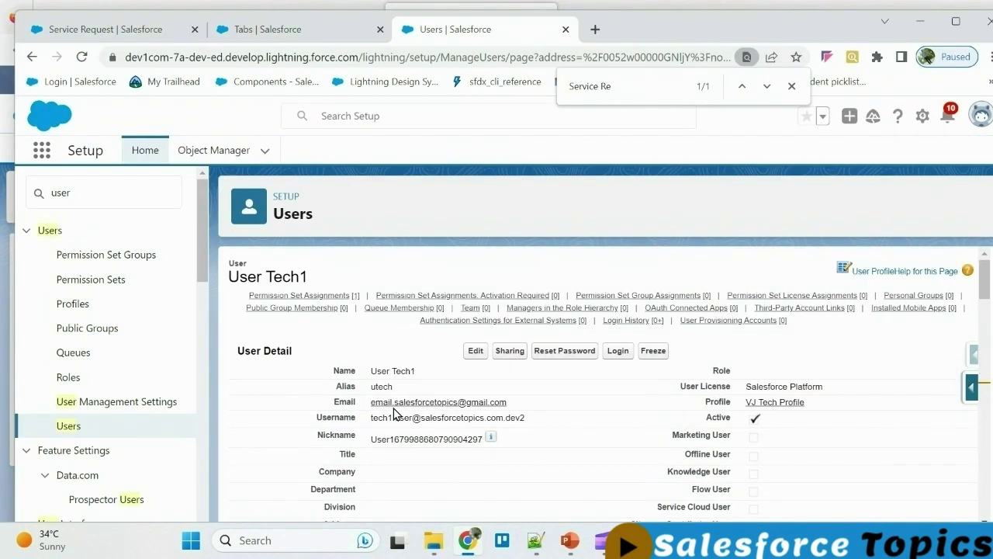
scroll(548, 435, "down", 9)
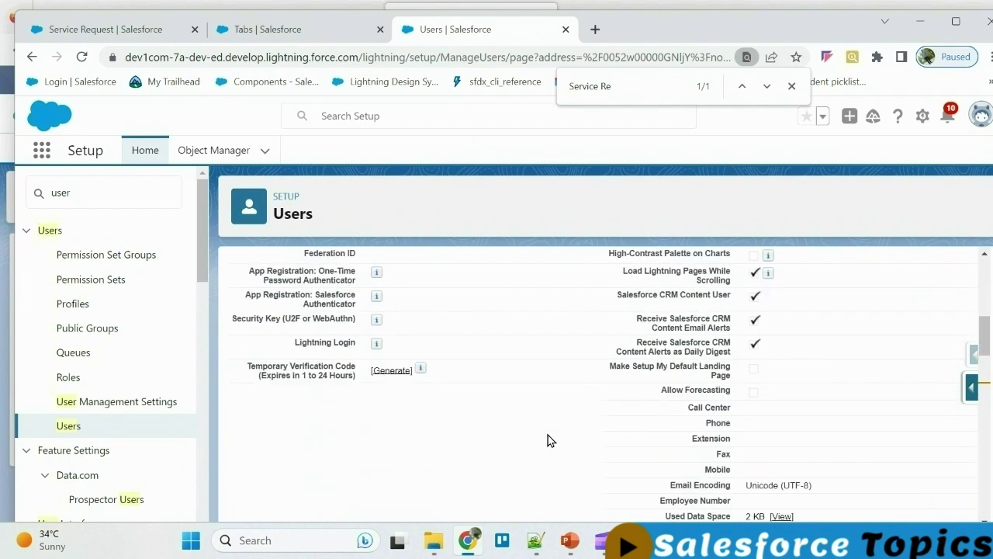
scroll(453, 423, "up", 3)
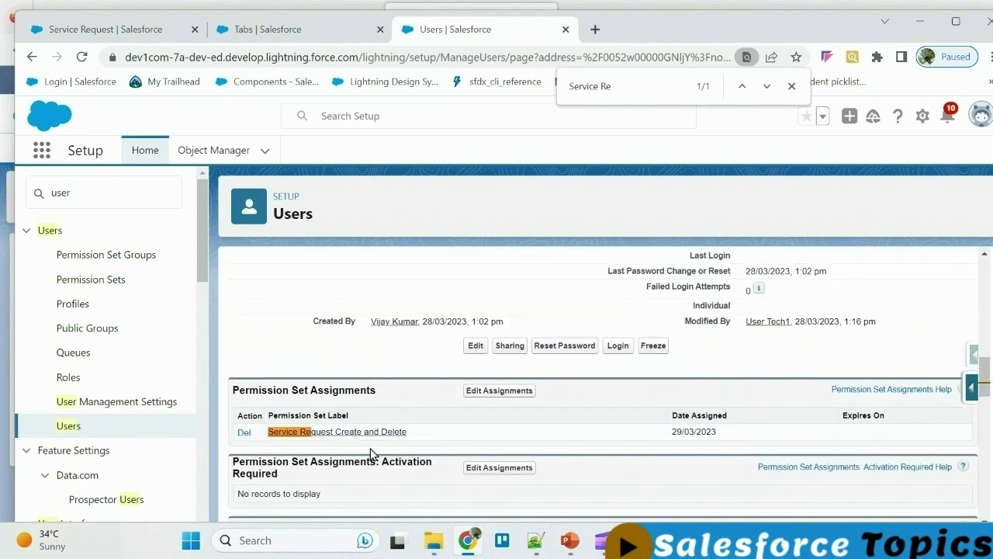
left_click(346, 431)
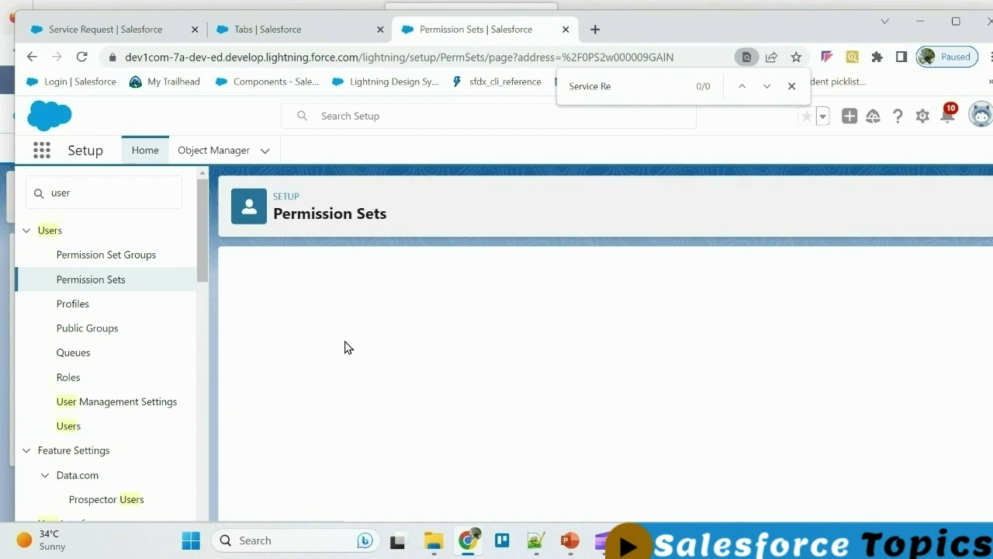
Step: Open the permission set's object settings for Service Requests
scroll(464, 372, "down", 2)
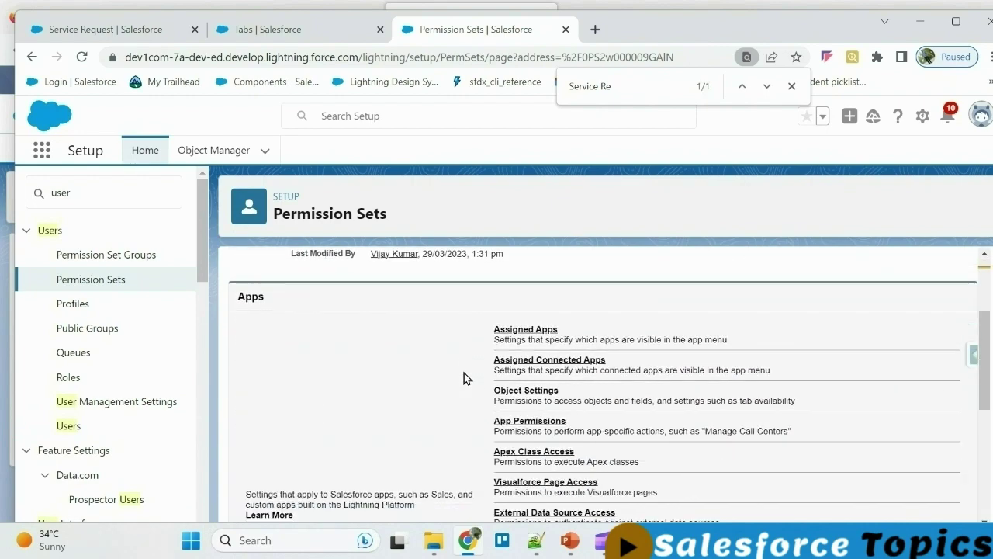
left_click(540, 383)
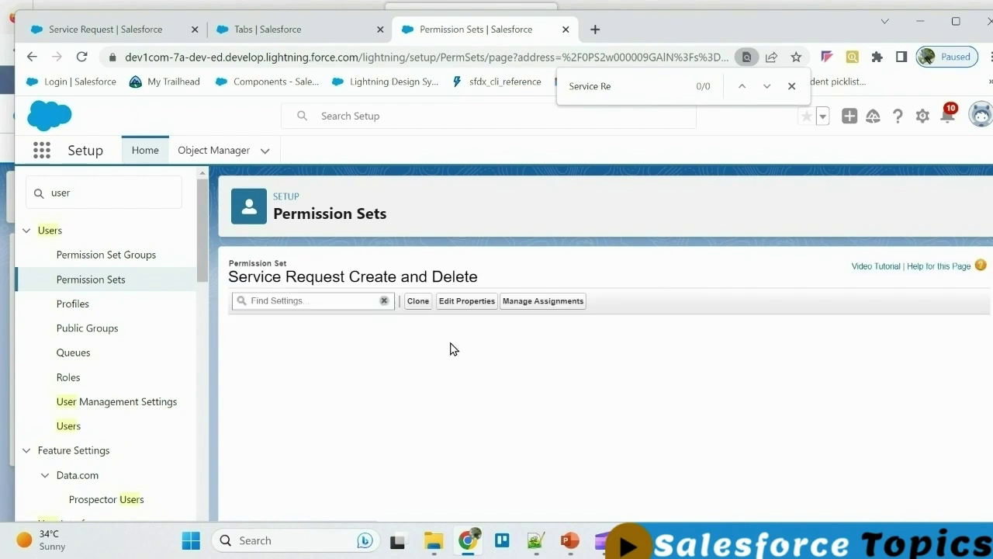
scroll(474, 398, "down", 5)
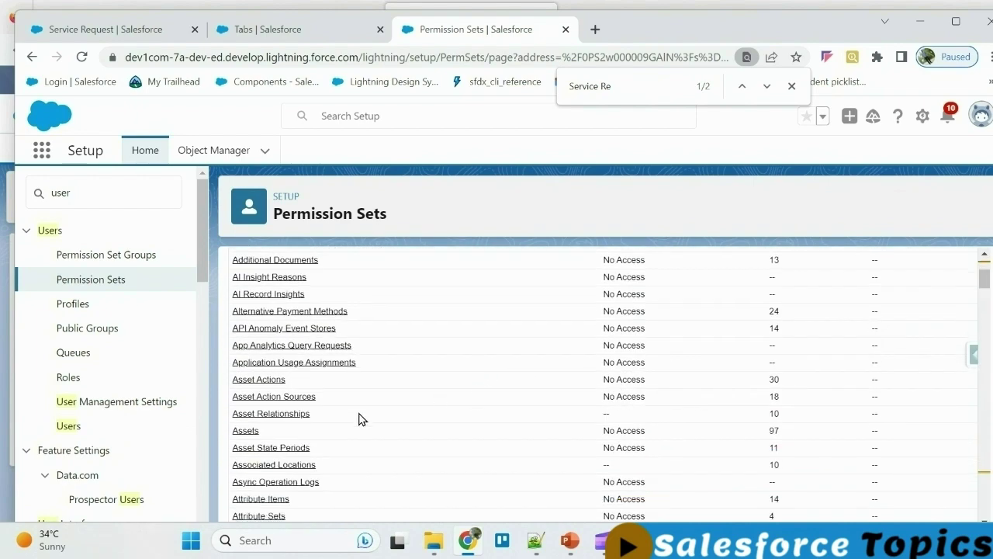
scroll(359, 415, "down", 9)
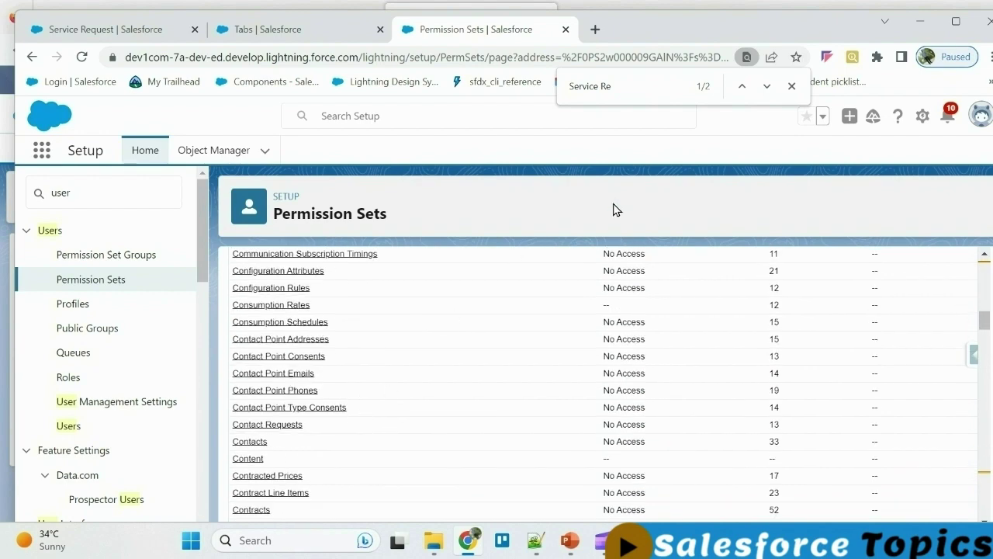
left_click(766, 86)
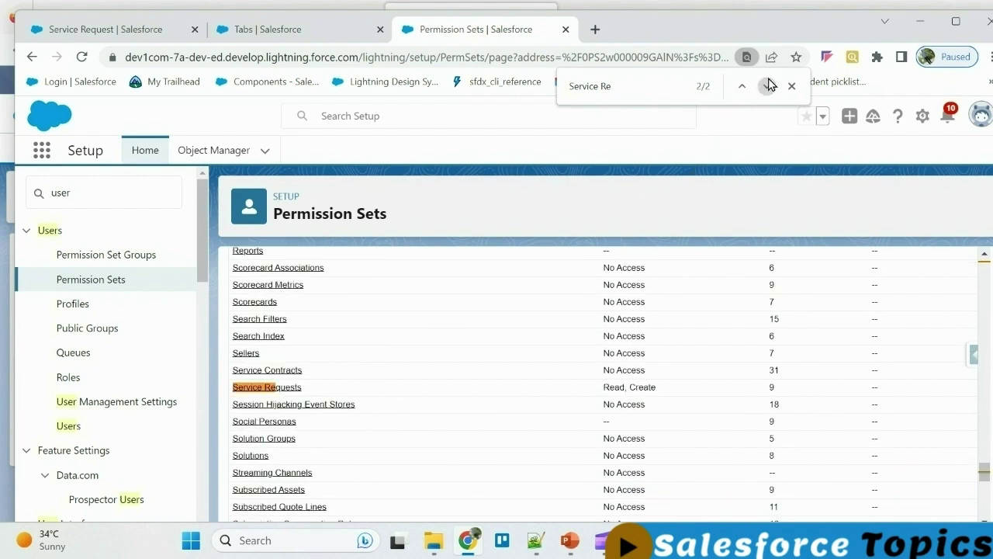
left_click(281, 390)
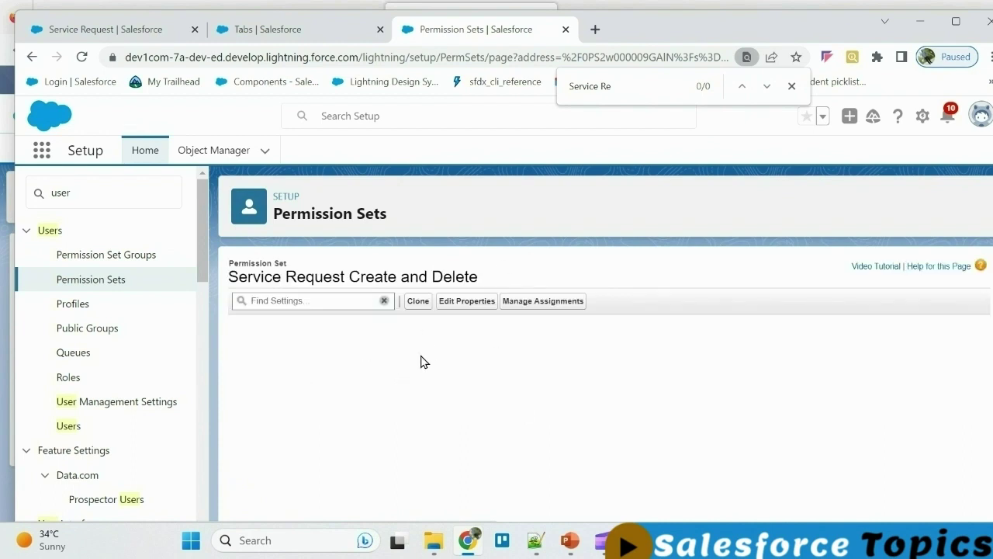
Step: Grant the permission set read access to the Bill Amount field of Service Requests, and save
left_click(474, 362)
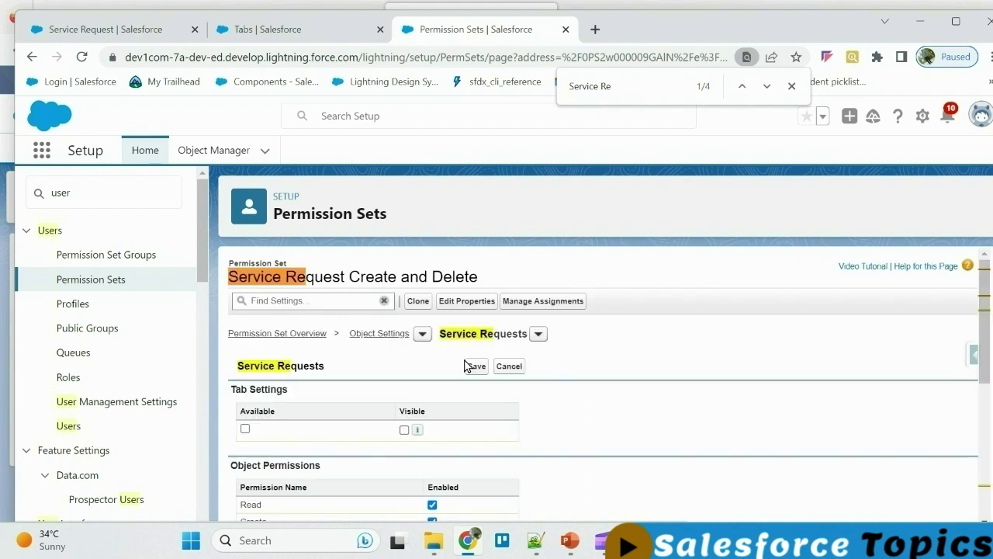
scroll(466, 388, "down", 4)
scroll(465, 411, "down", 1)
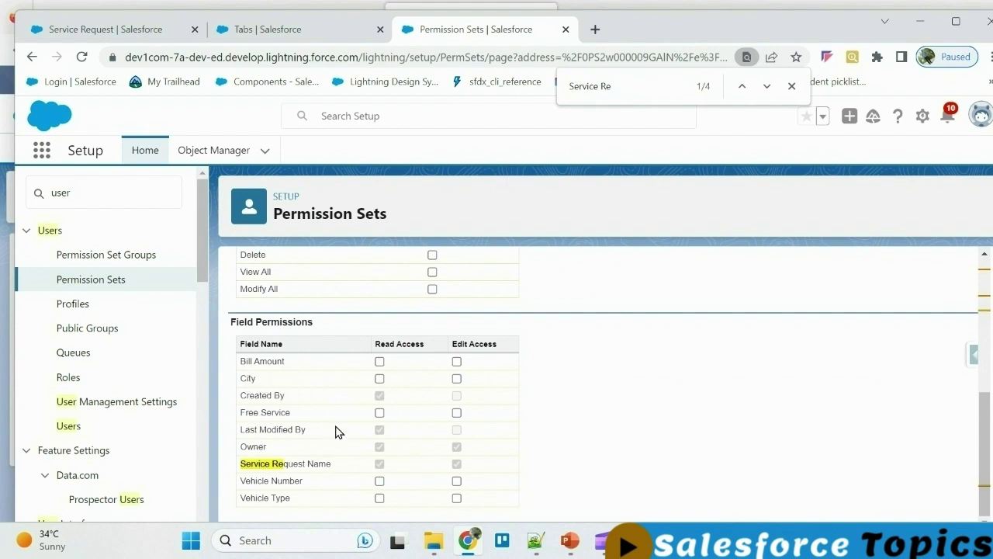
left_click(380, 361)
scroll(452, 367, "up", 5)
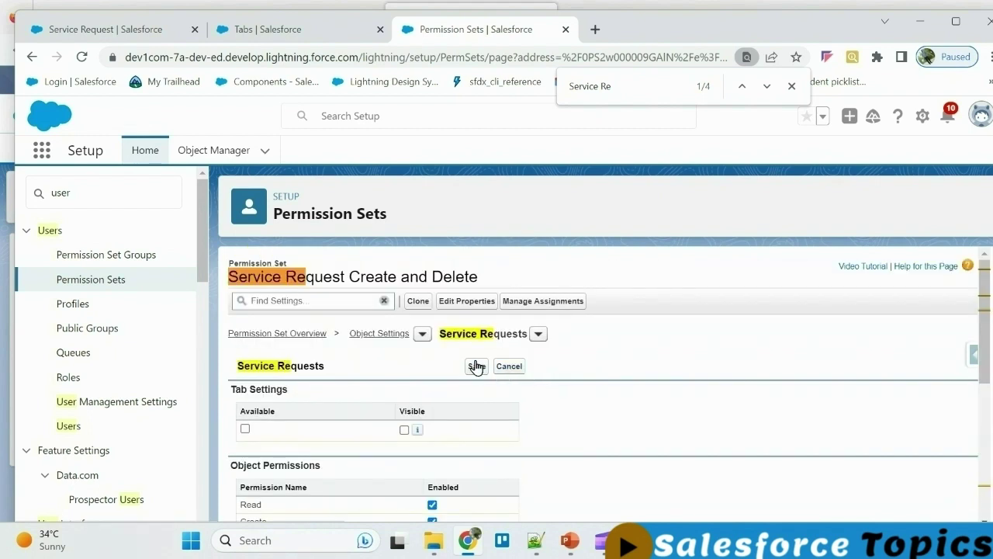
left_click(477, 366)
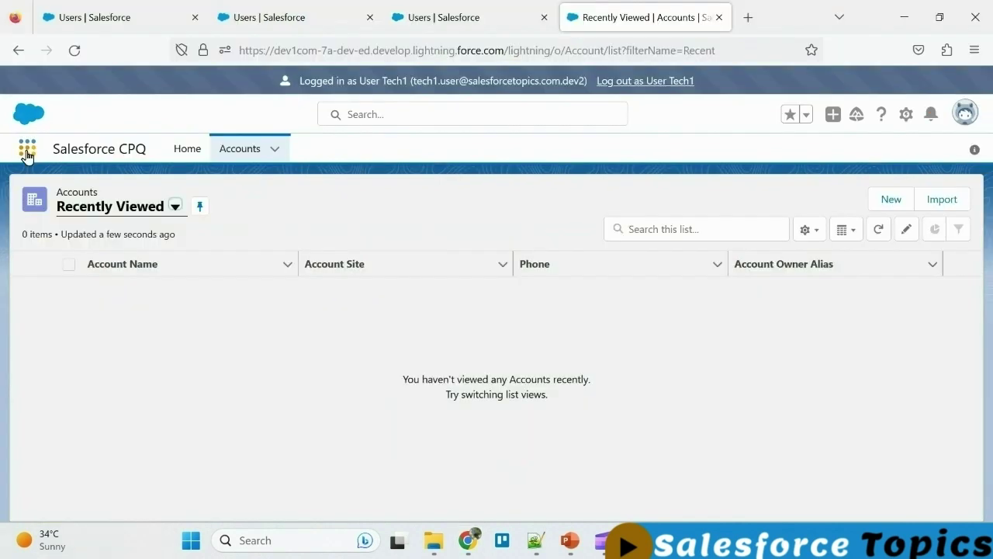
Step: As Tech1 in Firefox, find Service Requests, open "SR Creted by Tech ex" and check whether Bill Amount is visible and editable
left_click(27, 149)
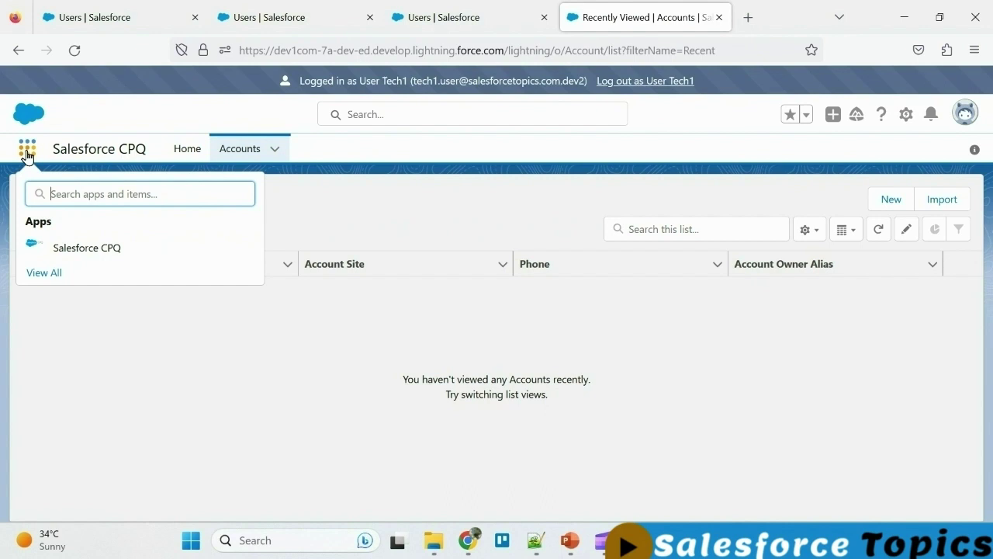
type("Service ")
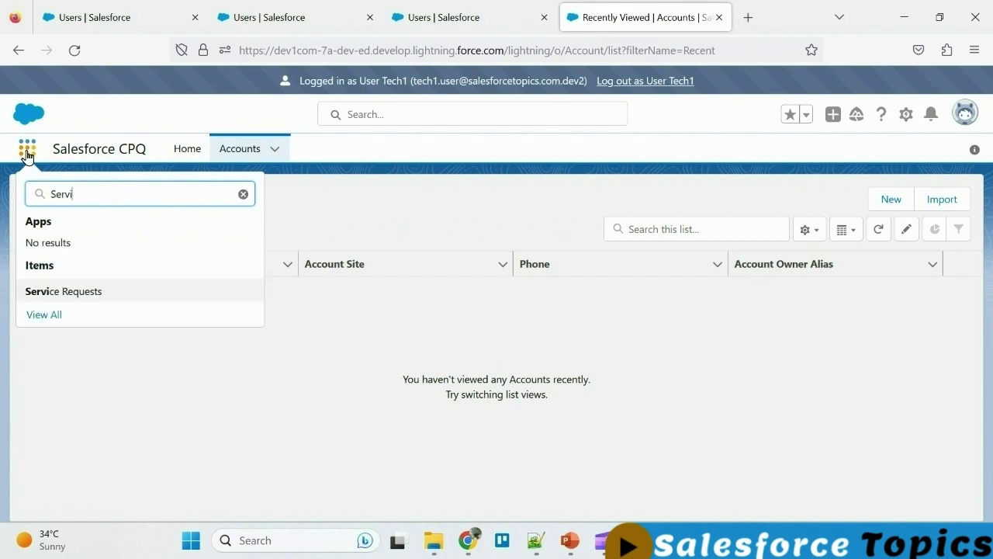
type("R")
left_click(94, 291)
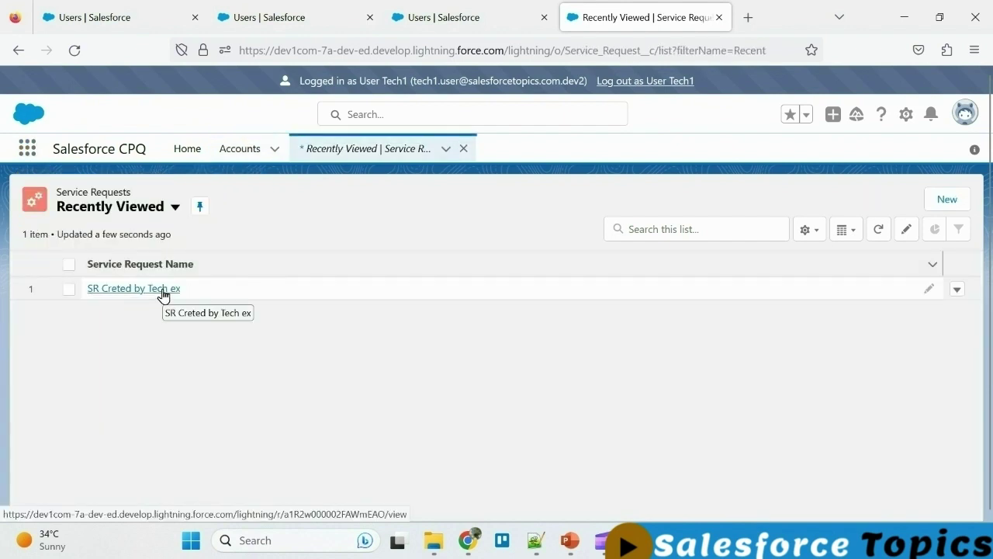
left_click(163, 289)
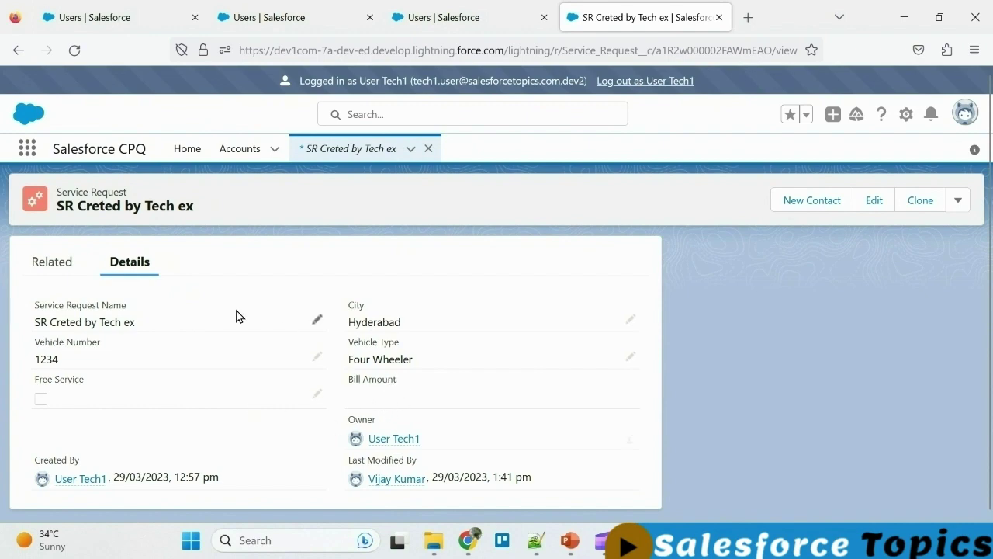
left_click_drag(346, 381, 398, 380)
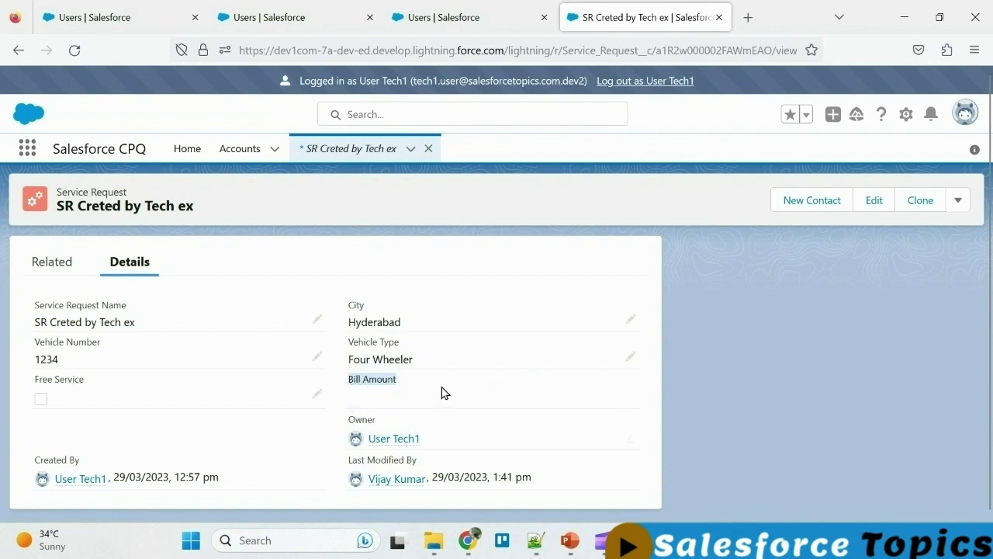
left_click(351, 381)
left_click_drag(350, 380, 396, 383)
Step: In Chrome, add edit access to the Bill Amount field in the permission set's Service Requests settings, and save
mouse_move(475, 547)
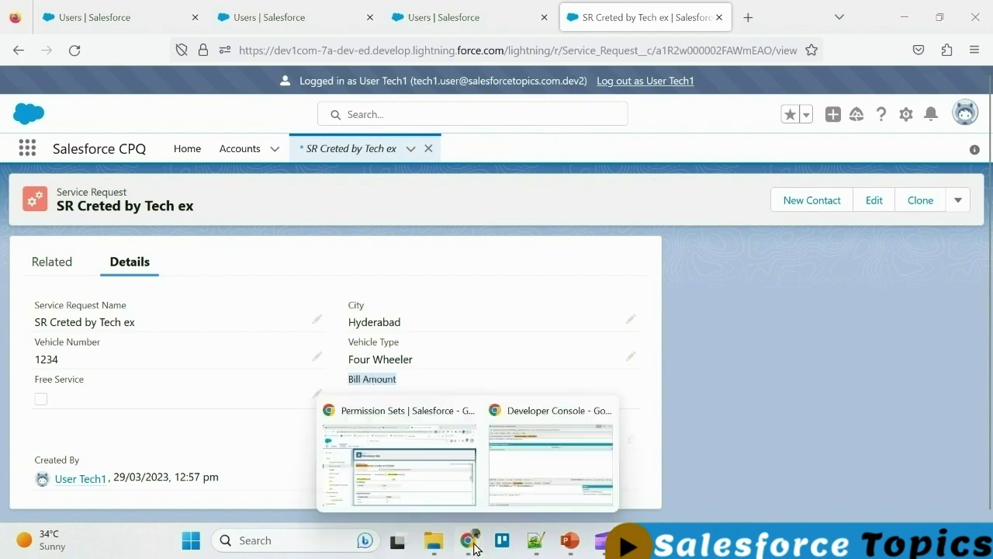
left_click(426, 483)
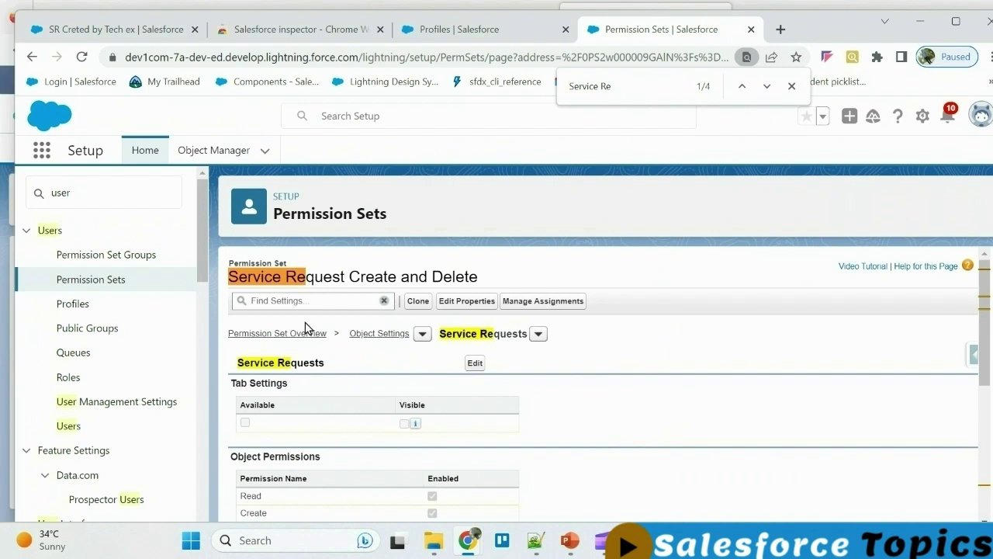
scroll(470, 365, "down", 4)
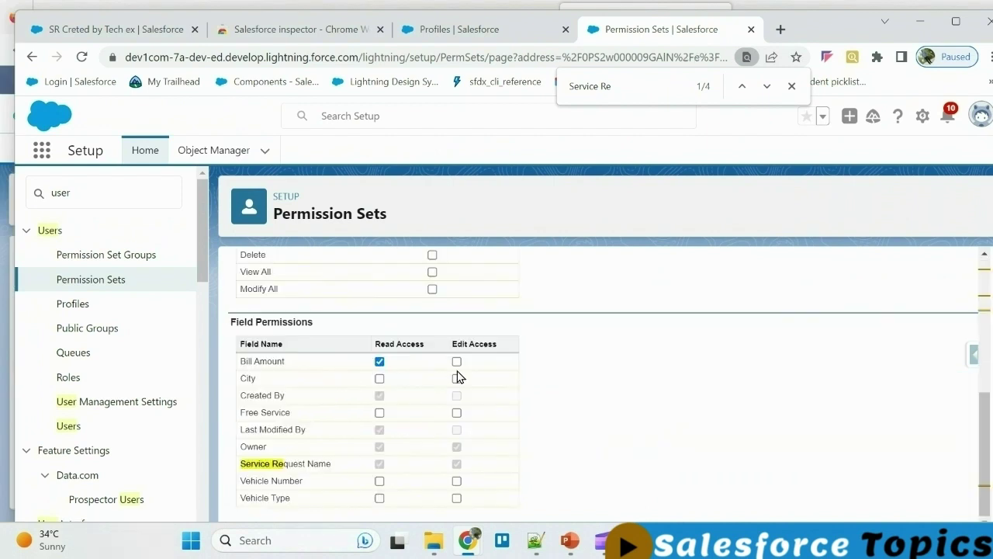
left_click(456, 362)
scroll(497, 375, "up", 10)
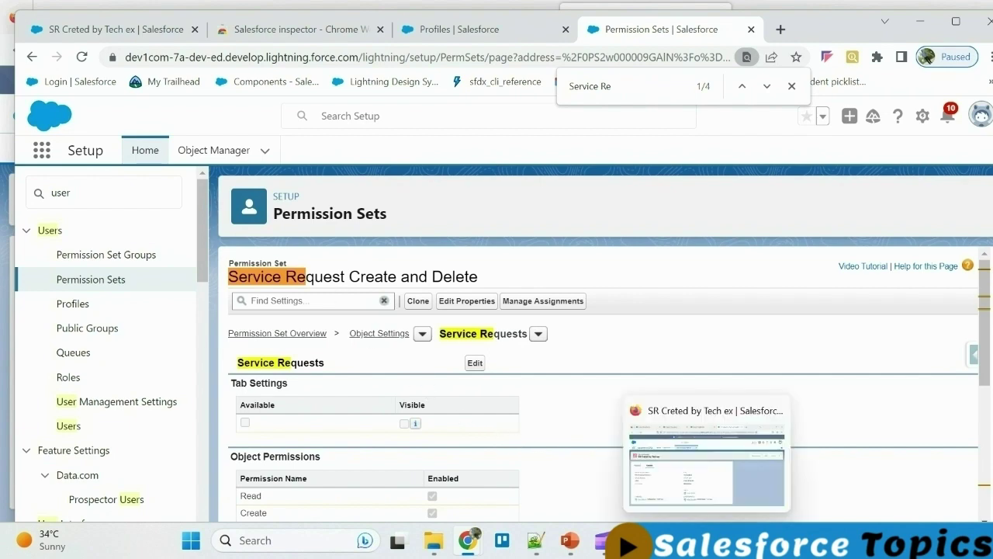
Step: As Tech1 in Firefox, reopen "SR Creted by Tech ex", set its Bill Amount to 1,234 and save the record
left_click(707, 541)
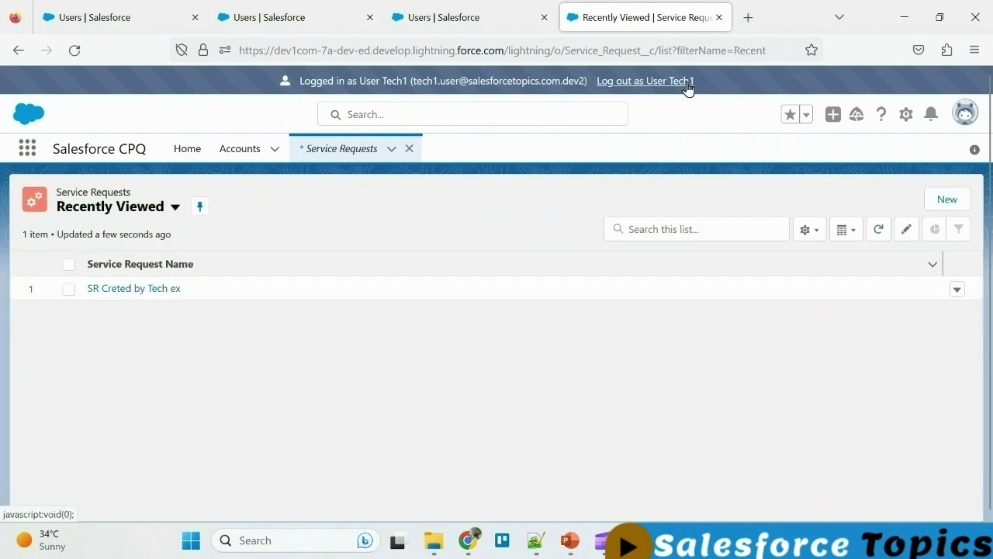
left_click(153, 289)
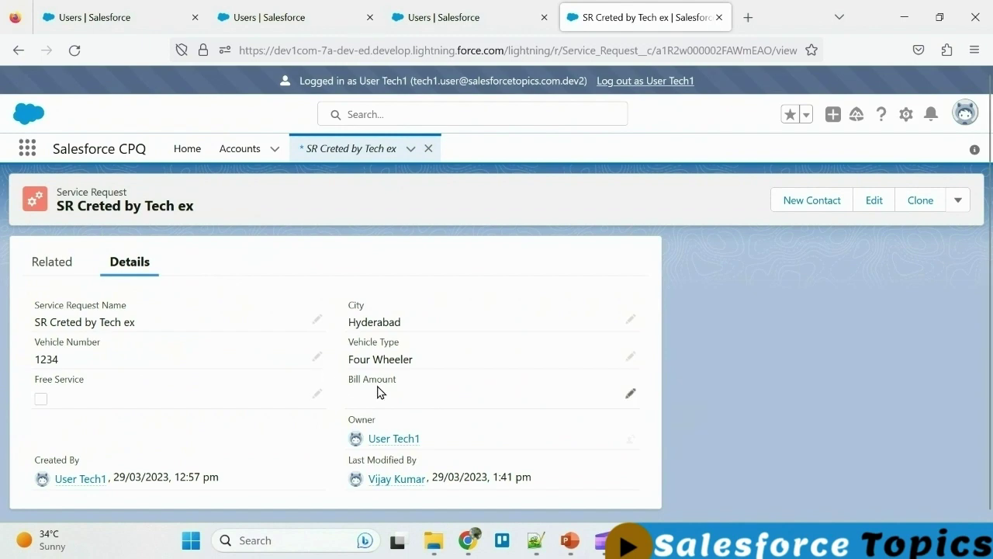
left_click(630, 394)
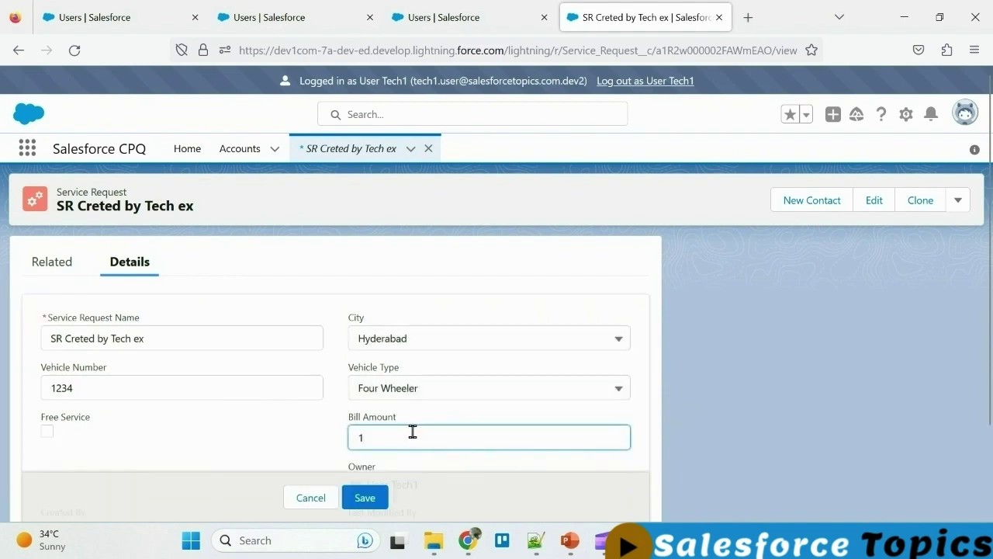
left_click(365, 497)
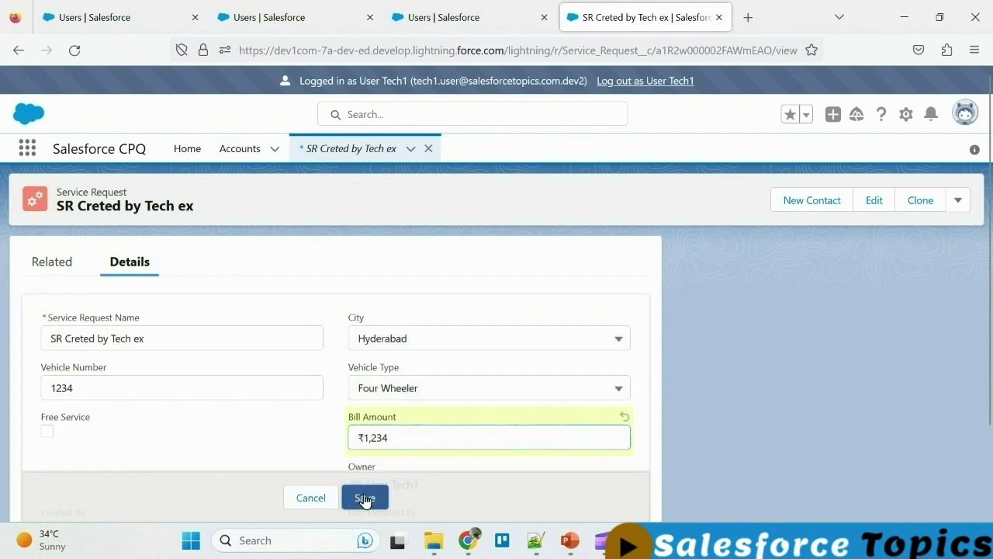
Step: Return to the Service Requests list and start a new service request
left_click(350, 152)
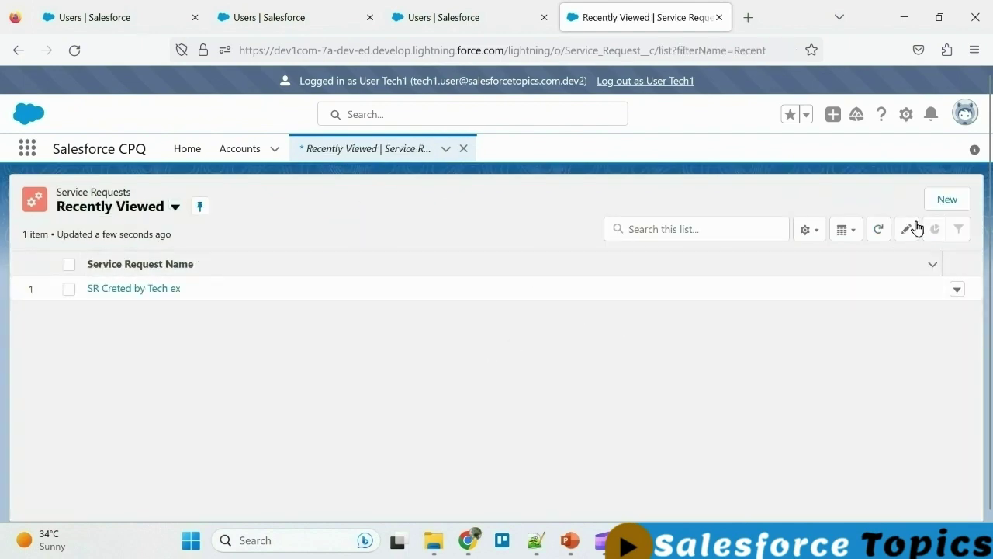
left_click(940, 200)
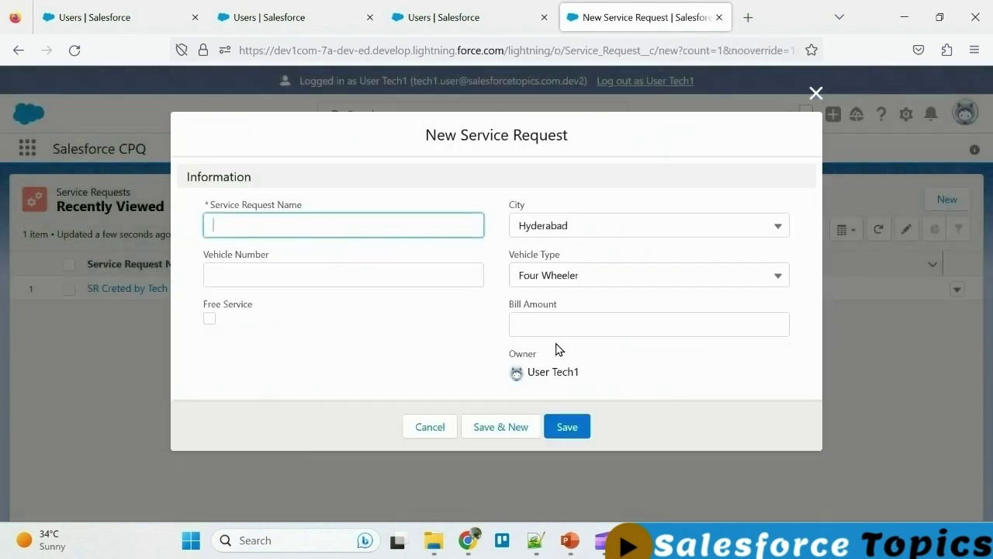